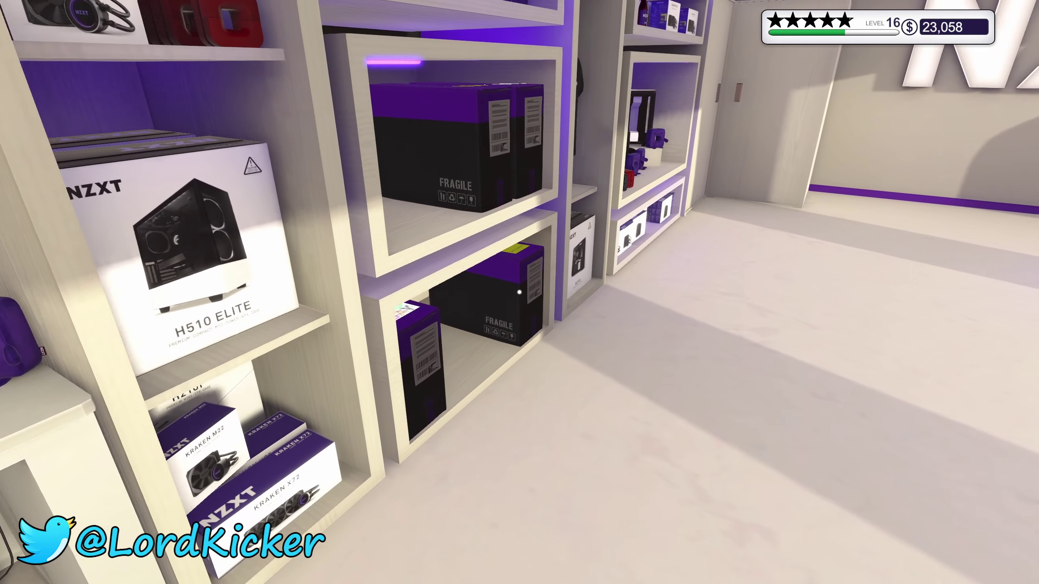
{"action": "key", "text": "w"}
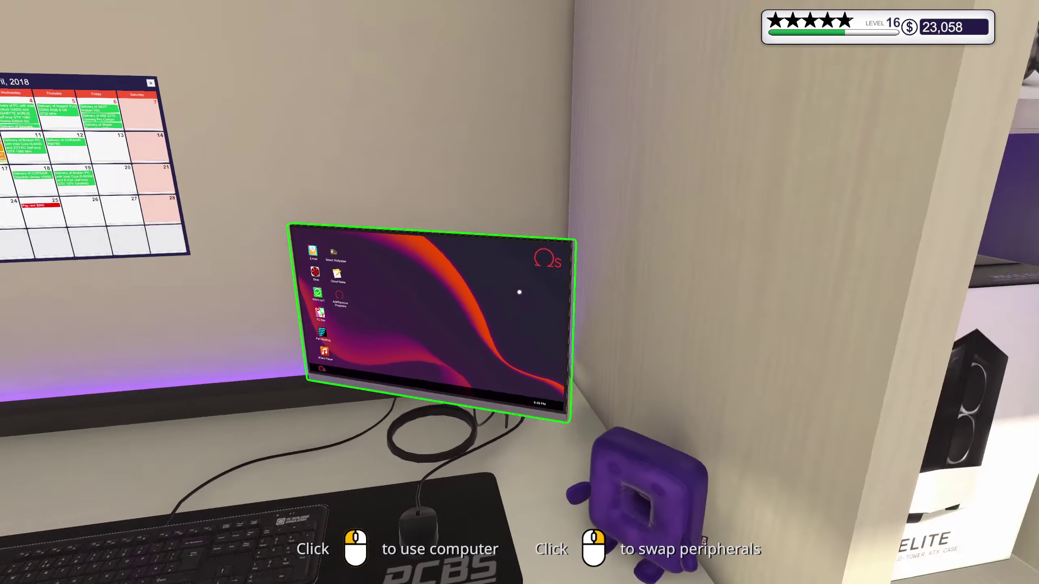
- Read DillCorp's $160 motherboard-replacement request in E-mail and go to their PC
{"action": "left_click", "coordinate": [520, 293]}
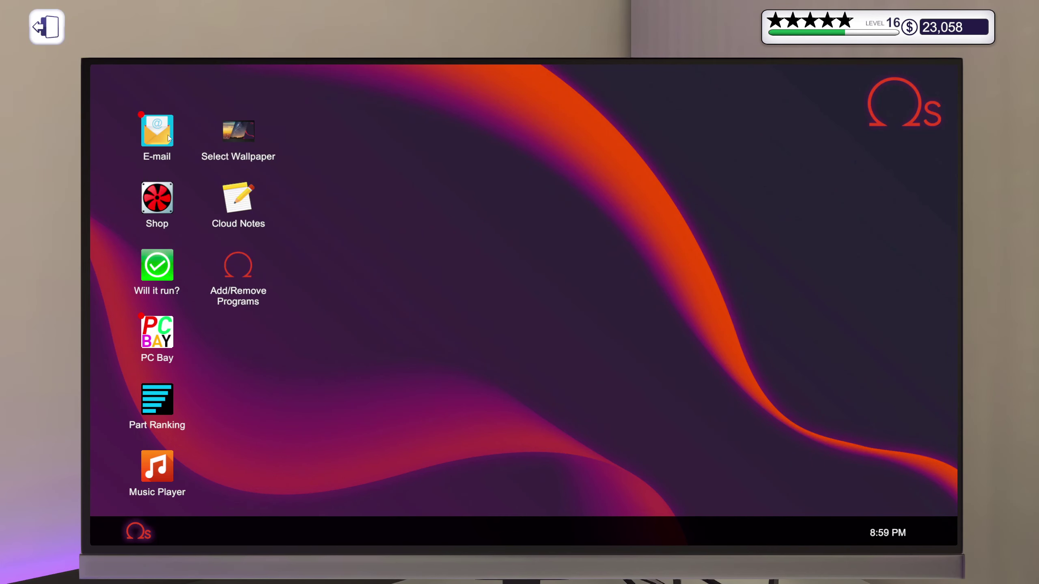
{"action": "left_click", "coordinate": [169, 136]}
{"action": "scroll", "coordinate": [370, 342], "scroll_direction": "down", "scroll_amount": 3}
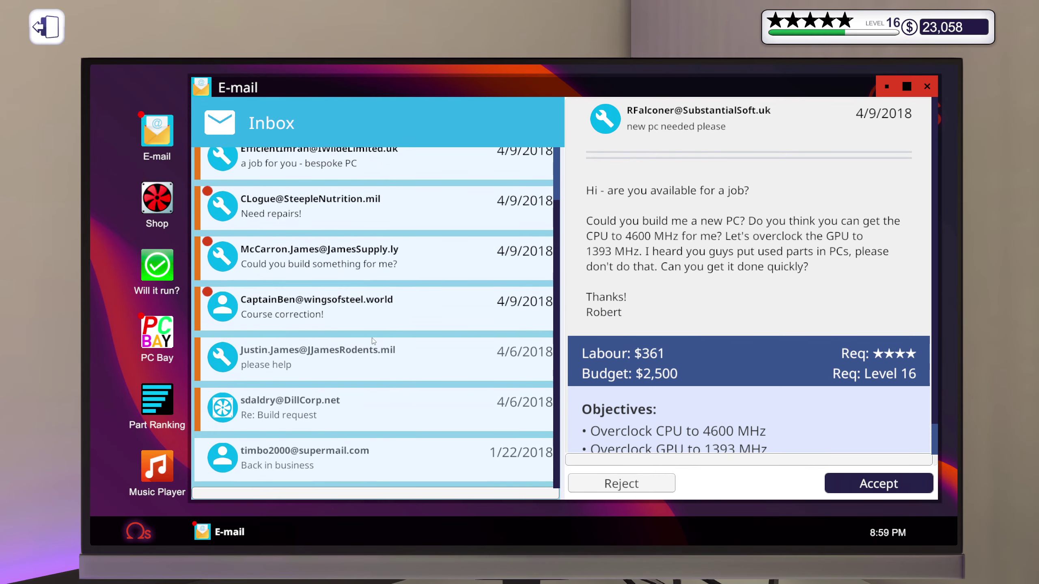
{"action": "left_click", "coordinate": [268, 418]}
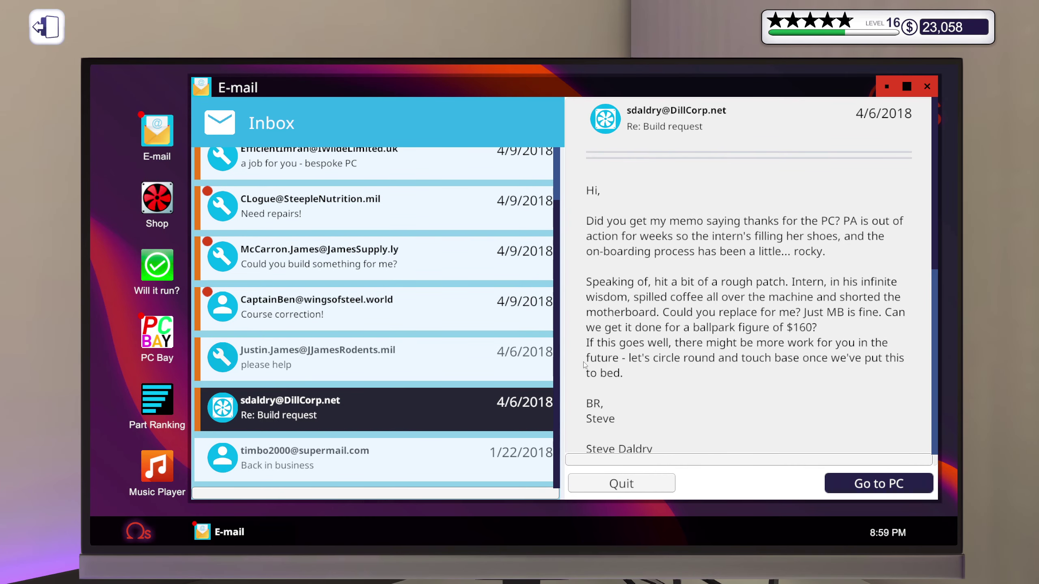
{"action": "scroll", "coordinate": [595, 366], "scroll_direction": "down", "scroll_amount": 3}
{"action": "scroll", "coordinate": [633, 364], "scroll_direction": "down", "scroll_amount": 2}
{"action": "scroll", "coordinate": [670, 363], "scroll_direction": "down", "scroll_amount": 4}
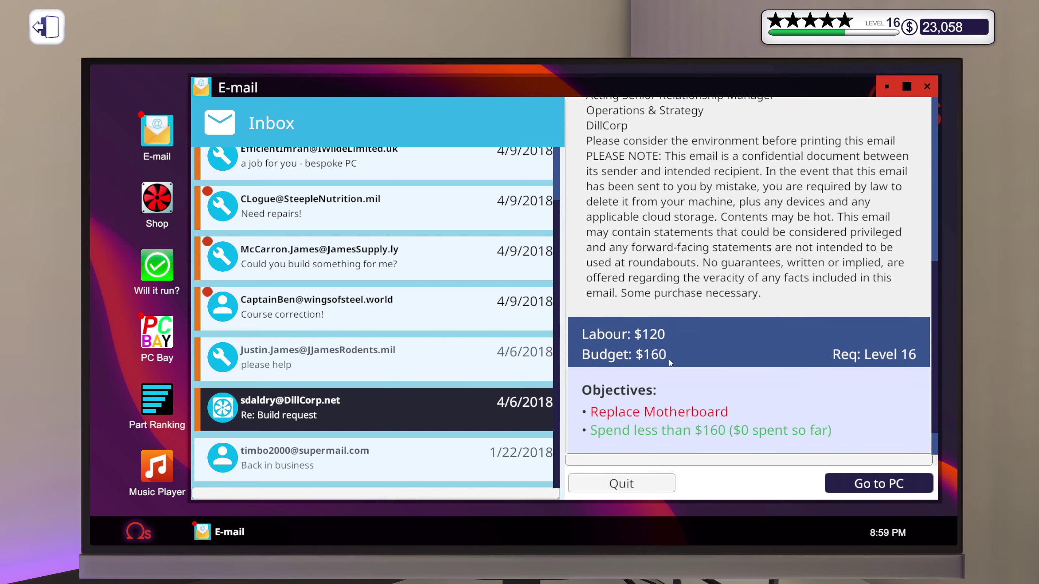
{"action": "scroll", "coordinate": [670, 363], "scroll_direction": "down", "scroll_amount": 2}
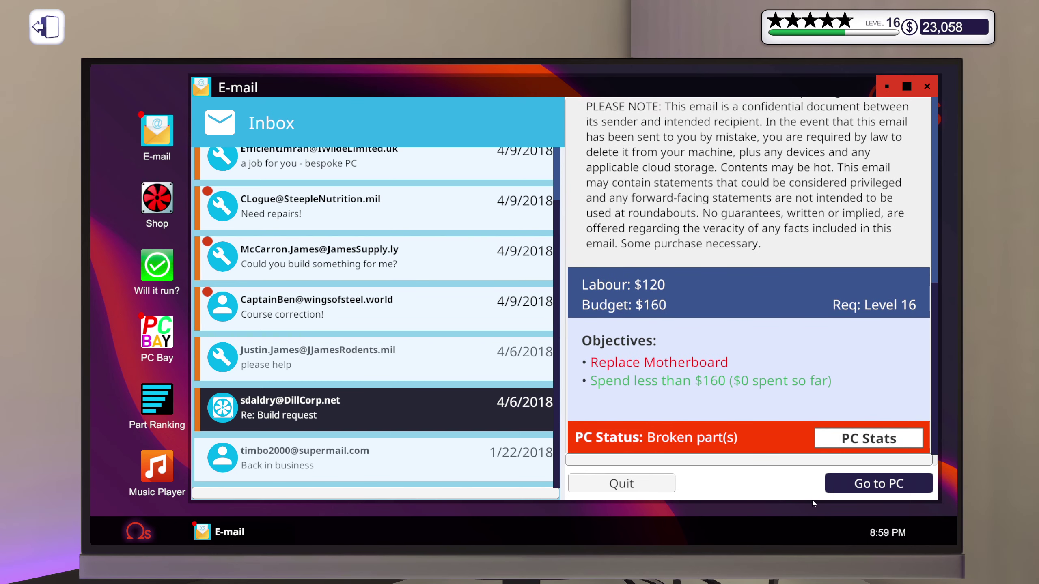
{"action": "left_click", "coordinate": [843, 488]}
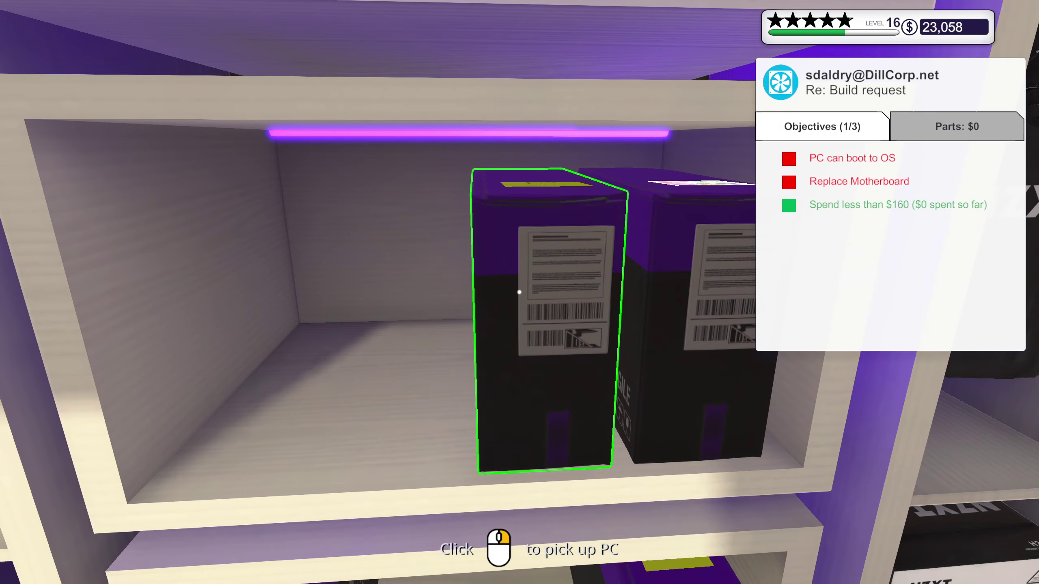
- Carry DillCorp's boxed PC from the shelf and set it on the workbench
{"action": "left_click", "coordinate": [520, 293]}
{"action": "key", "text": "w"}
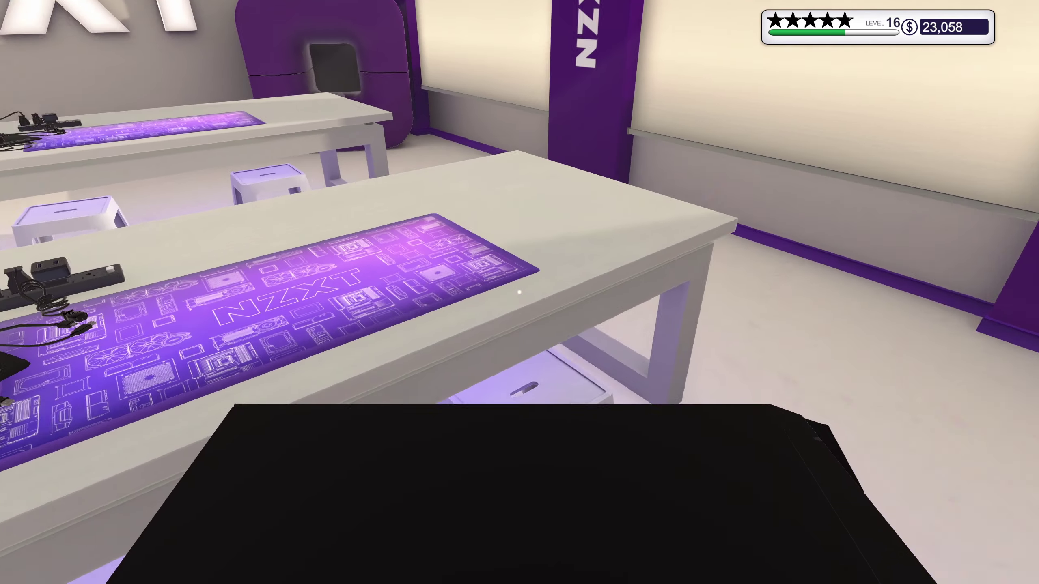
{"action": "left_click", "coordinate": [519, 293]}
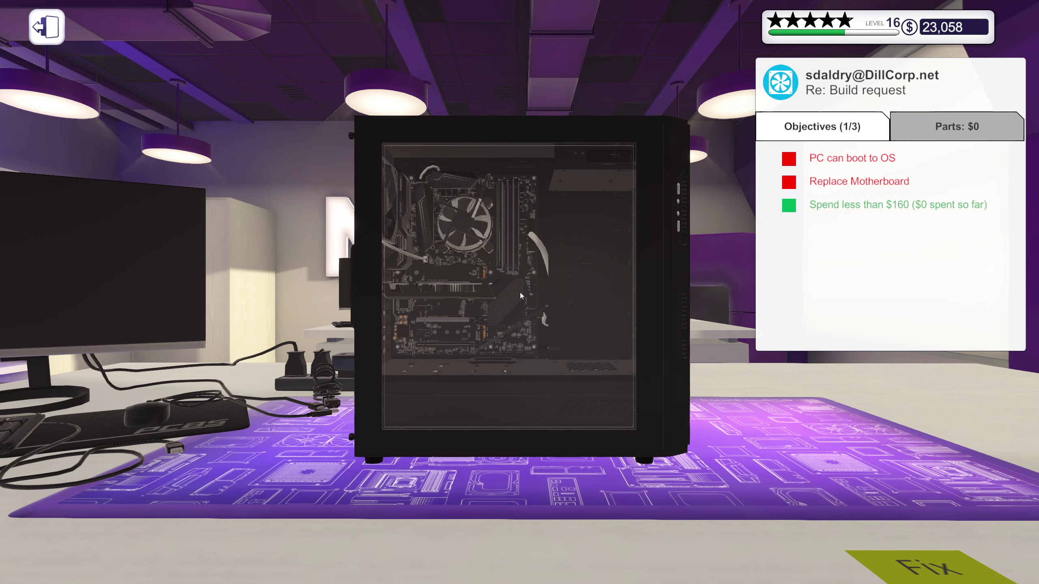
- Take off the glass side panel and look inside the case
{"action": "left_click", "coordinate": [365, 424]}
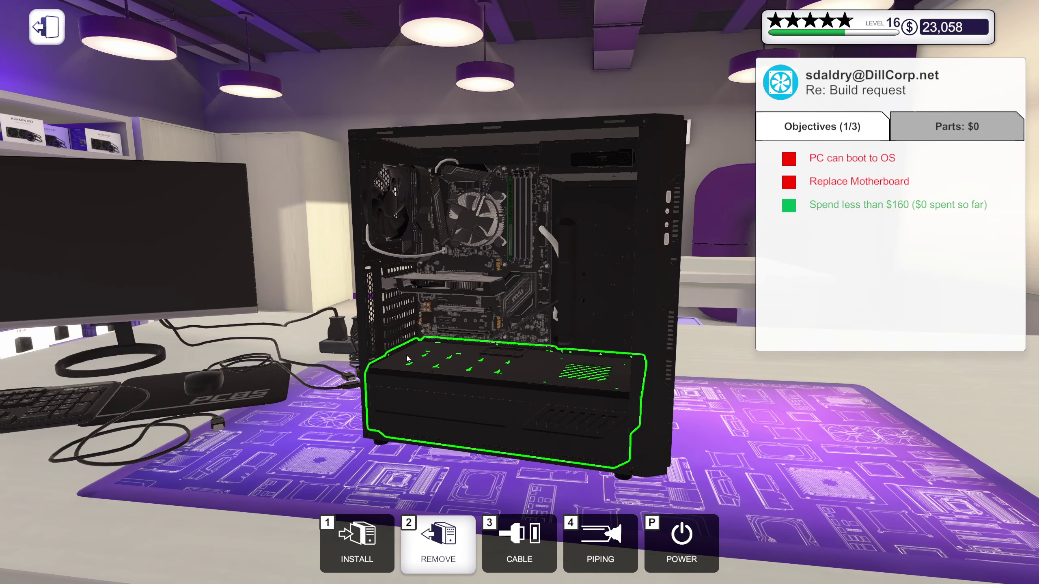
{"action": "left_click", "coordinate": [438, 309]}
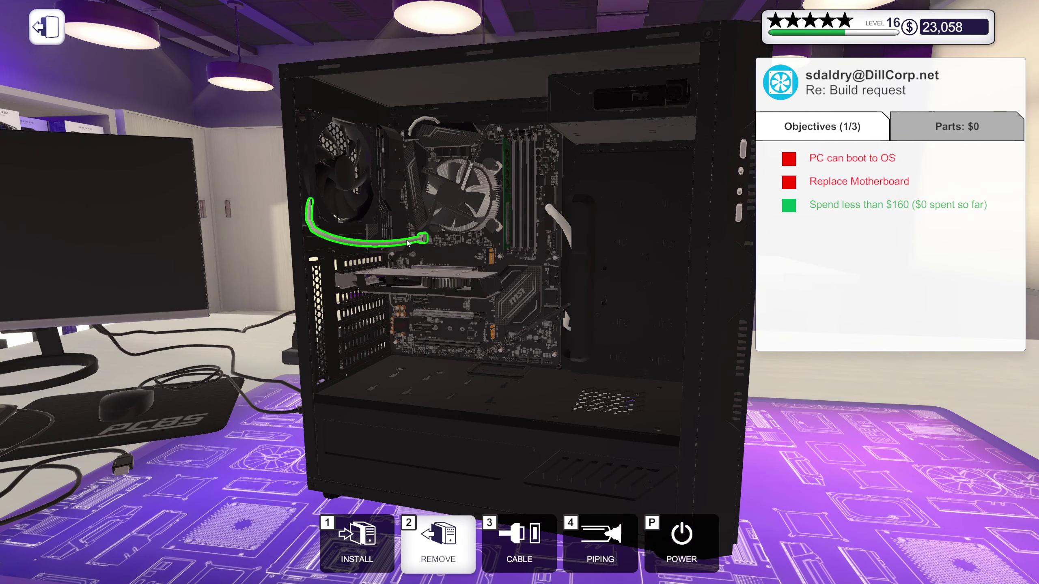
{"action": "key", "text": "3"}
{"action": "key", "text": "2"}
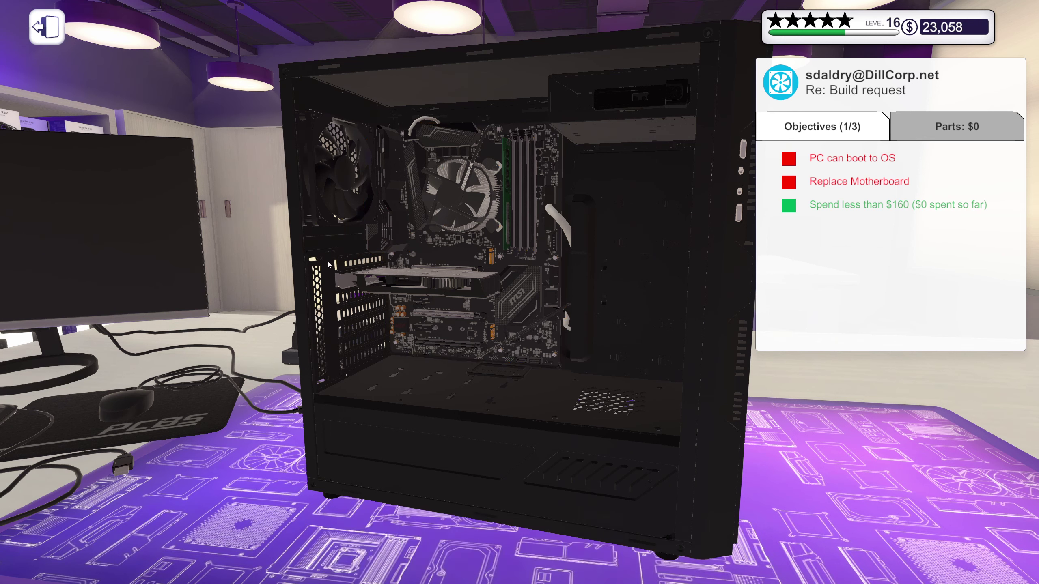
- Pull out the graphics card, CPU cooler and CPU
{"action": "left_click", "coordinate": [391, 283]}
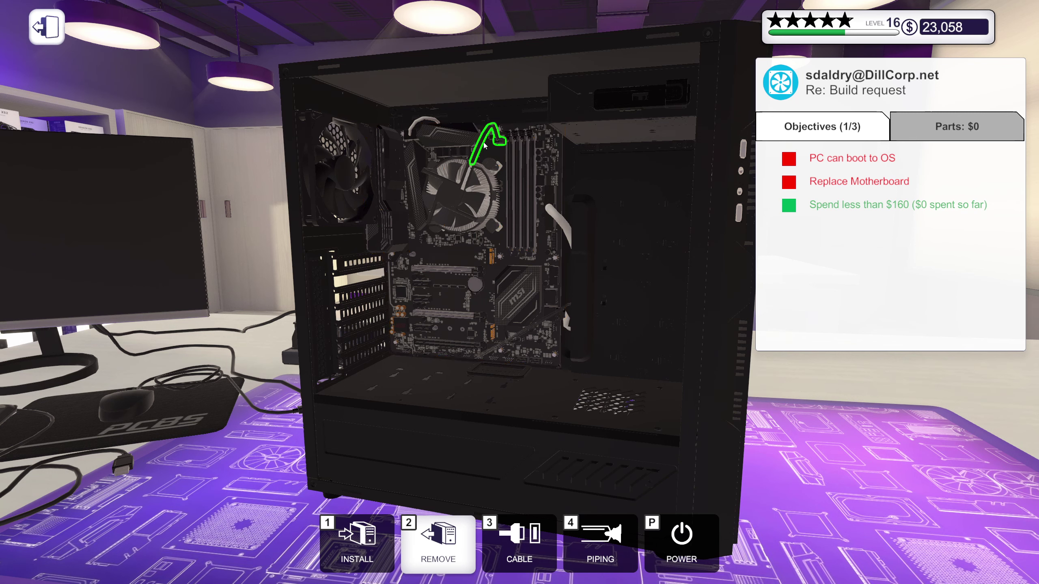
{"action": "left_click", "coordinate": [478, 170]}
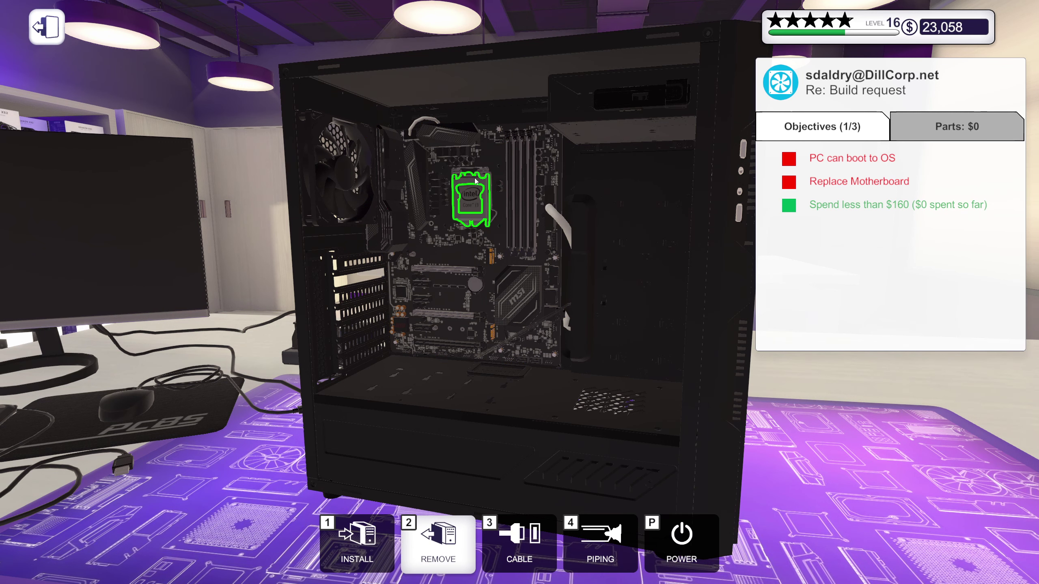
{"action": "left_click", "coordinate": [482, 189]}
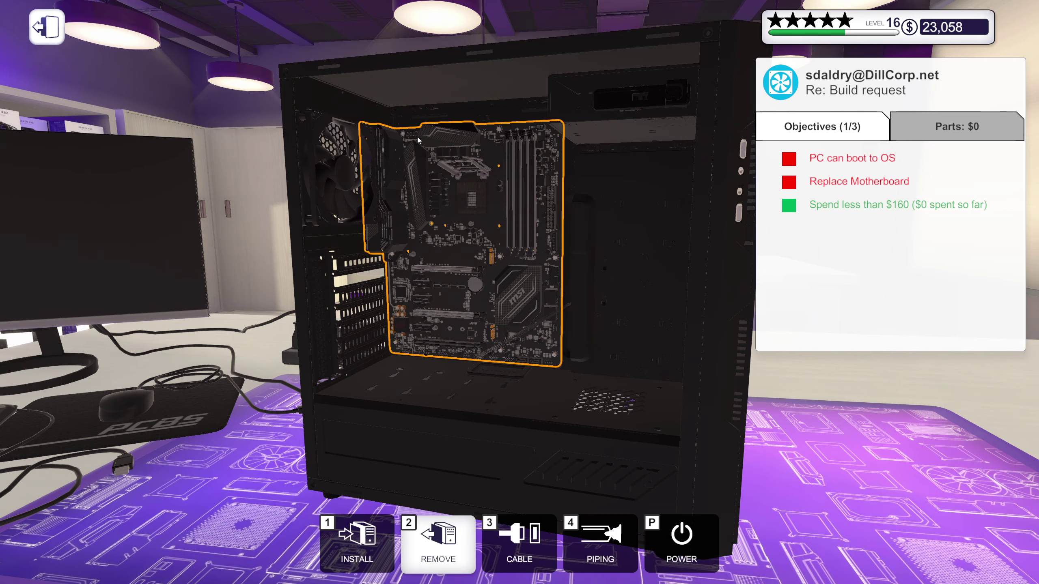
- Unscrew and remove the broken motherboard
{"action": "mouse_move", "coordinate": [414, 171]}
{"action": "left_mouse_down"}
{"action": "mouse_move", "coordinate": [569, 175]}
{"action": "mouse_move", "coordinate": [383, 152]}
{"action": "mouse_move", "coordinate": [346, 127]}
{"action": "left_mouse_up"}
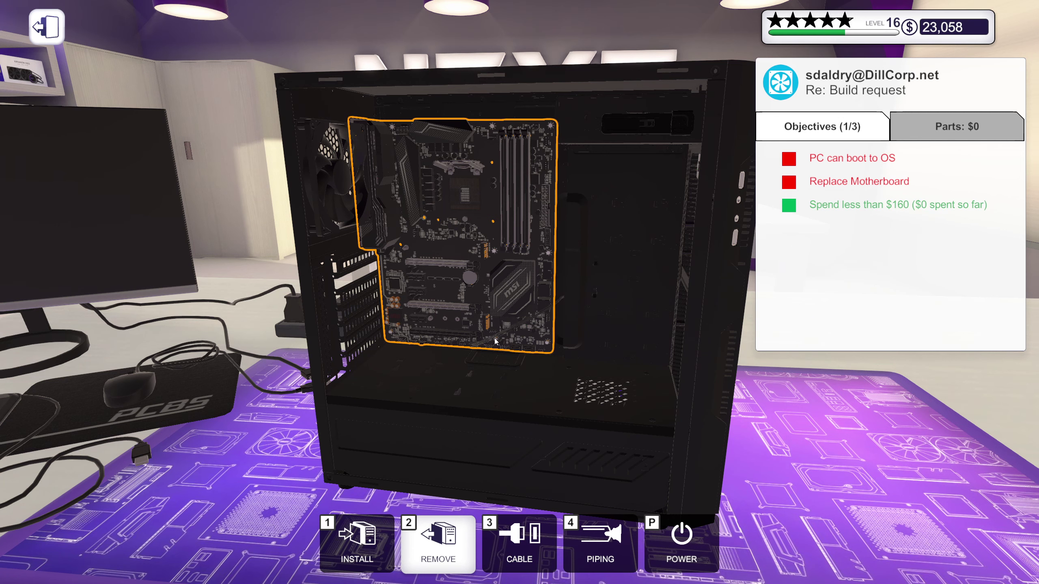
{"action": "left_click", "coordinate": [449, 320]}
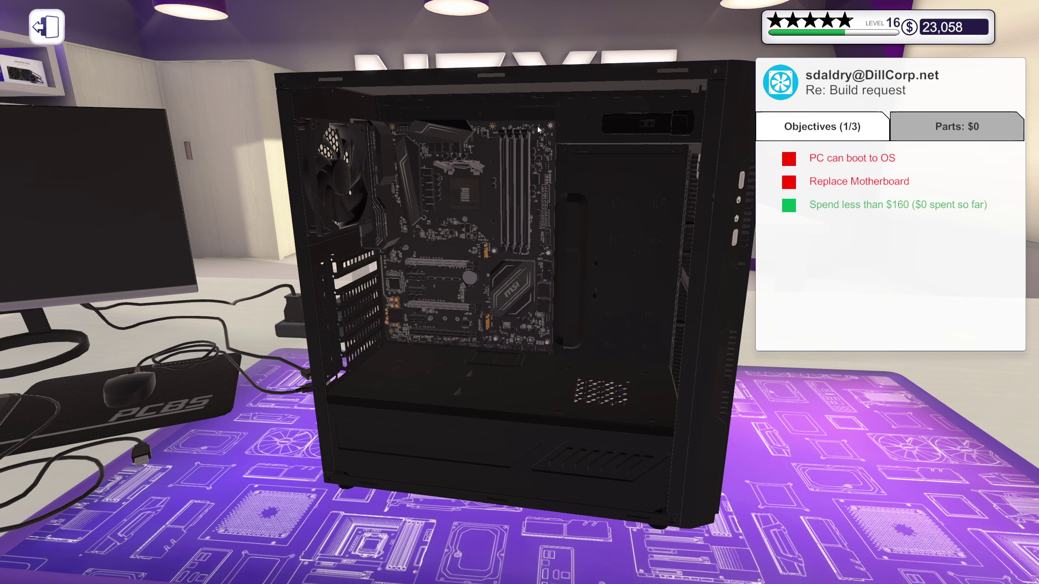
{"action": "left_click", "coordinate": [538, 347]}
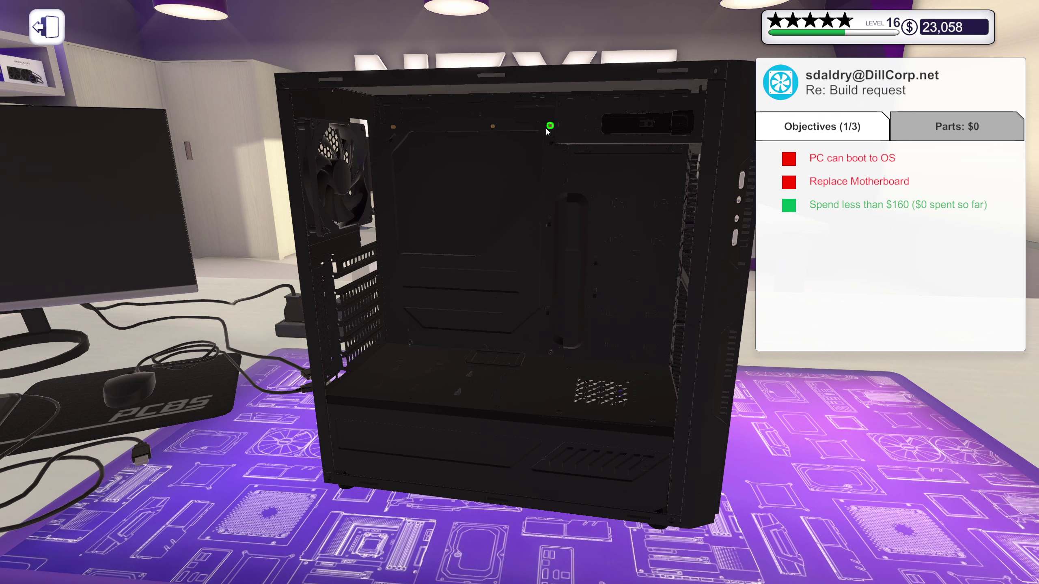
{"action": "key", "text": "2"}
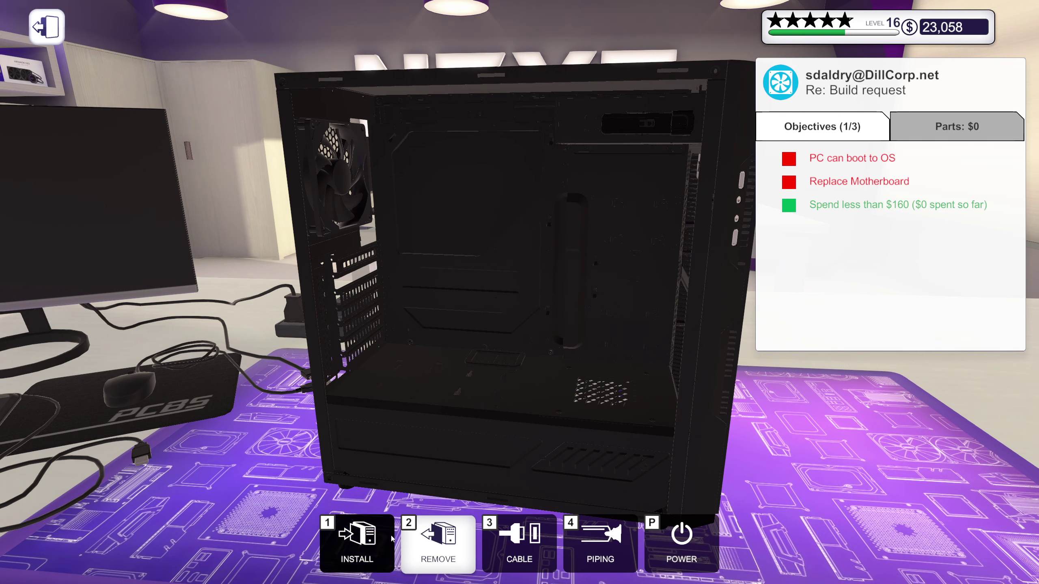
- Check Cloud Notes, then choose the Mortoni H170 Mtech plus from the Motherboards inventory
{"action": "left_click", "coordinate": [391, 539]}
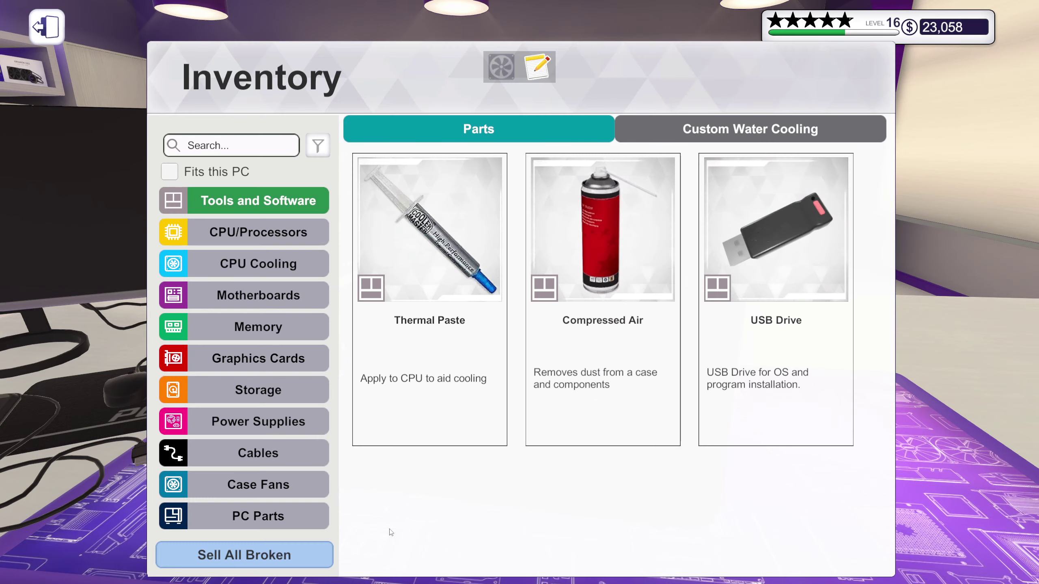
{"action": "left_click", "coordinate": [531, 66]}
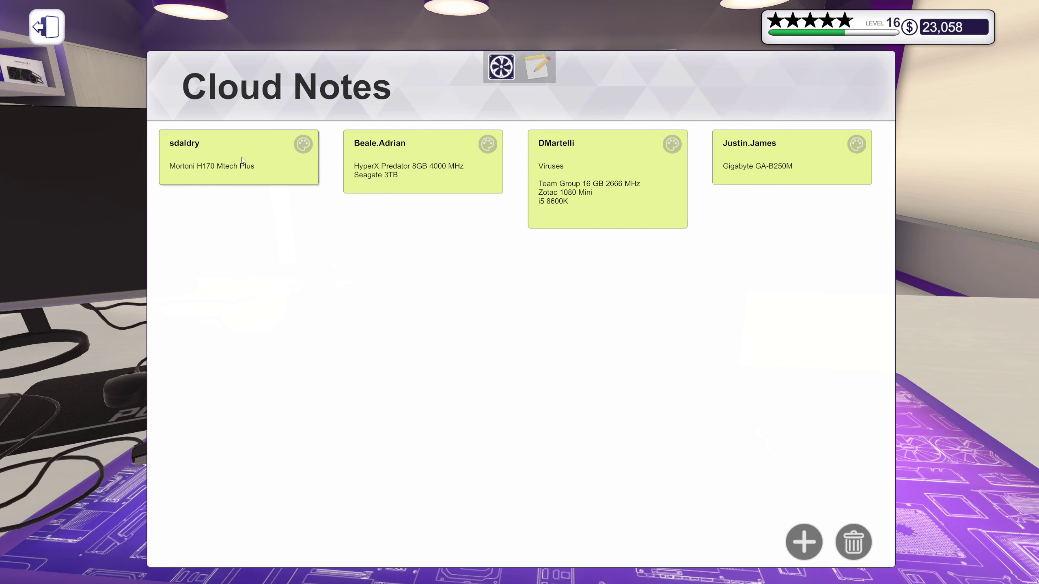
{"action": "left_click", "coordinate": [500, 71]}
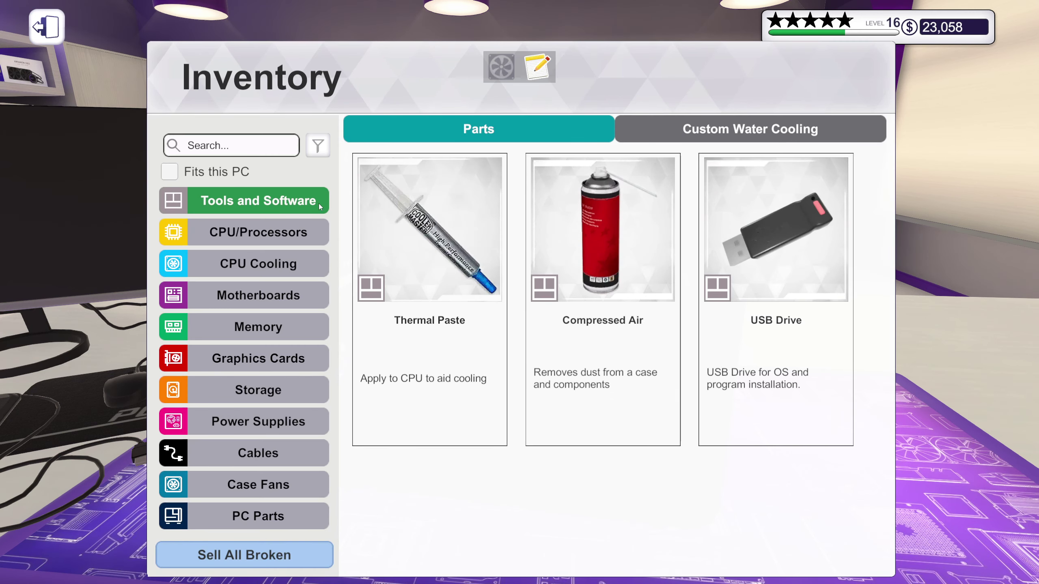
{"action": "left_click", "coordinate": [266, 293]}
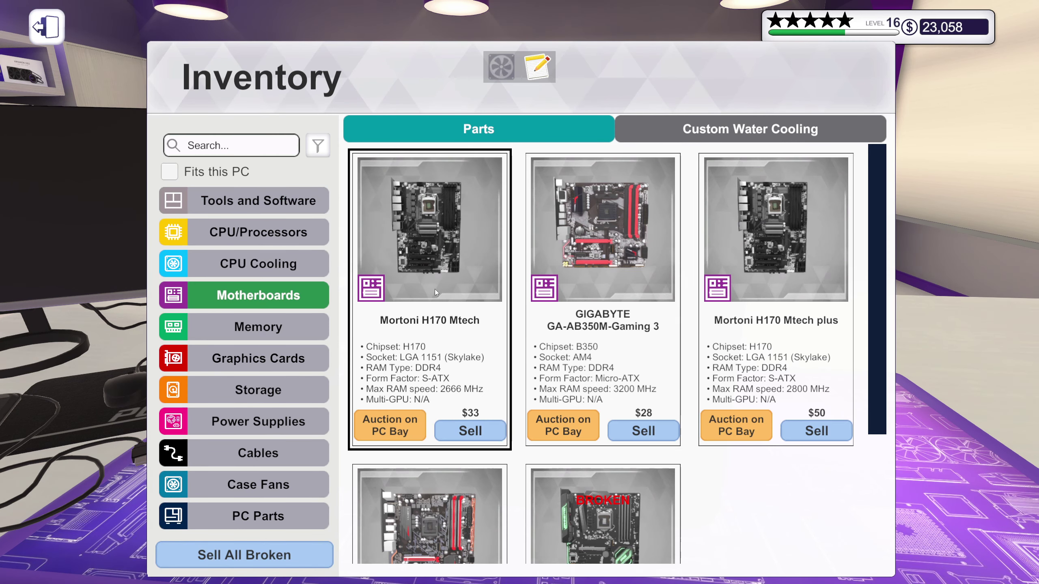
{"action": "scroll", "coordinate": [454, 293], "scroll_direction": "down", "scroll_amount": 3}
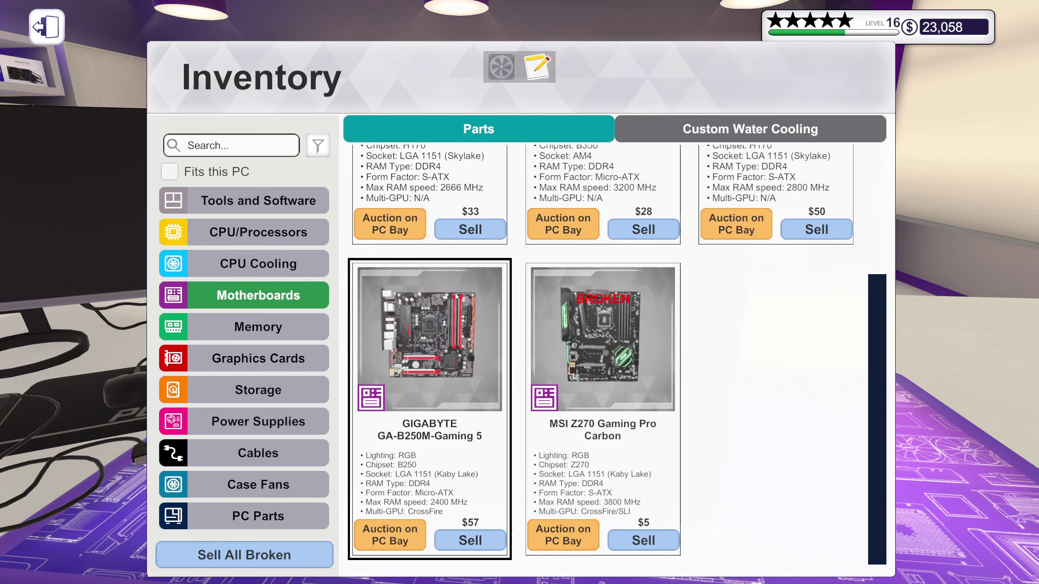
{"action": "scroll", "coordinate": [457, 296], "scroll_direction": "up", "scroll_amount": 3}
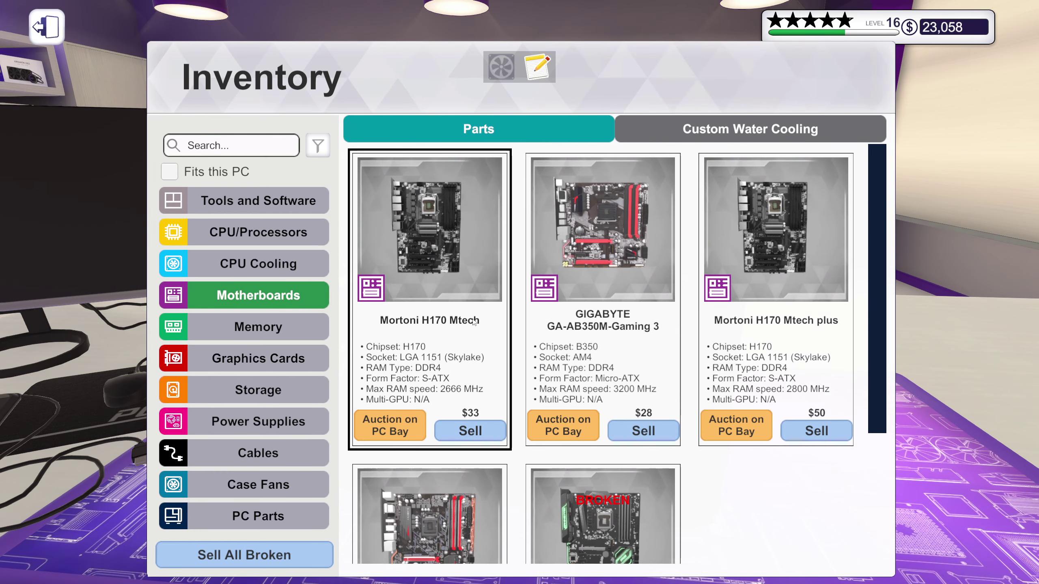
{"action": "left_click", "coordinate": [820, 268]}
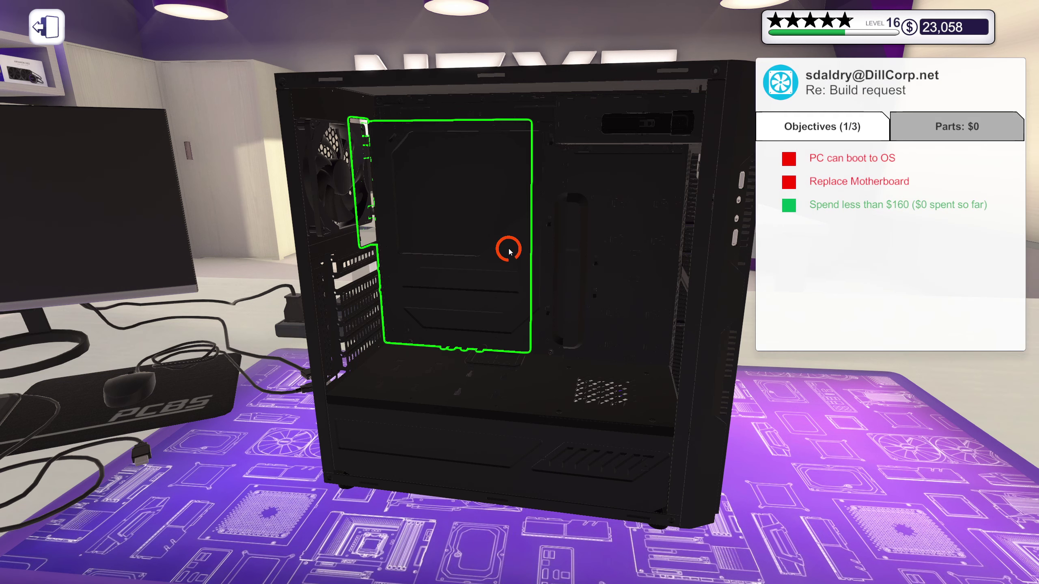
- Seat the Mortoni H170 on the mounting plate and fasten its screws
{"action": "left_click", "coordinate": [504, 242]}
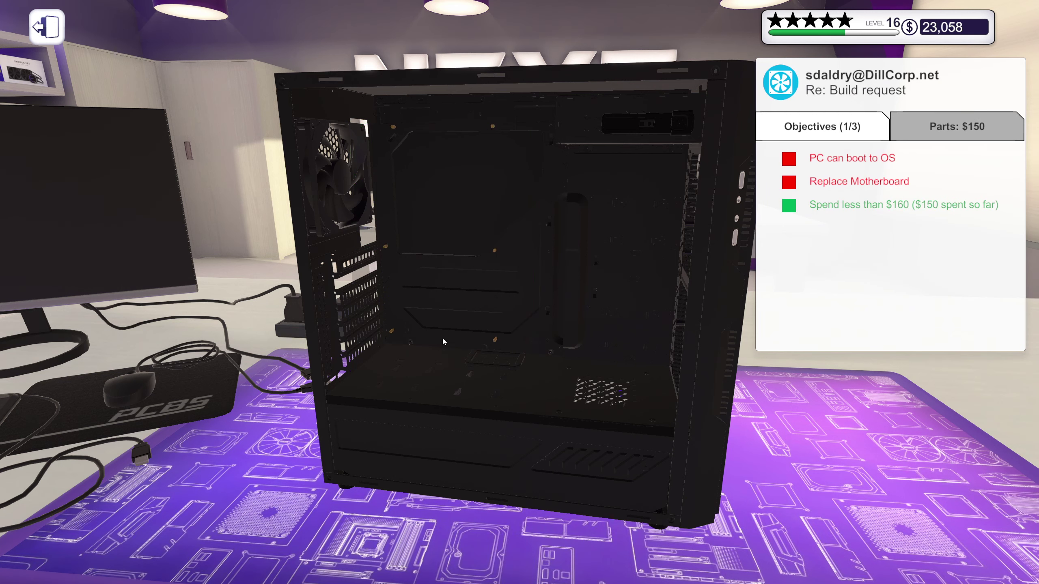
{"action": "left_click", "coordinate": [495, 340]}
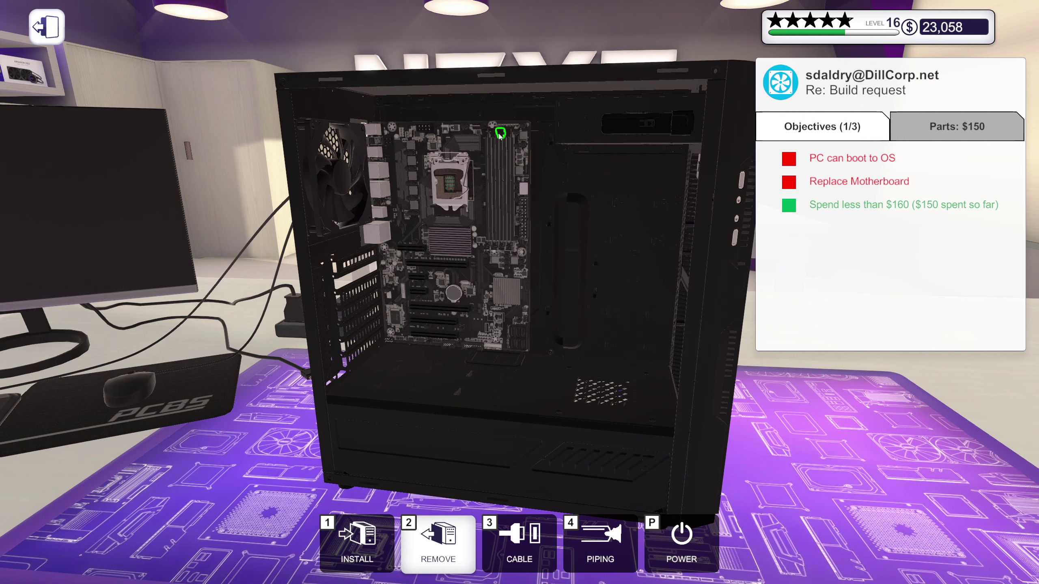
{"action": "left_click", "coordinate": [487, 133]}
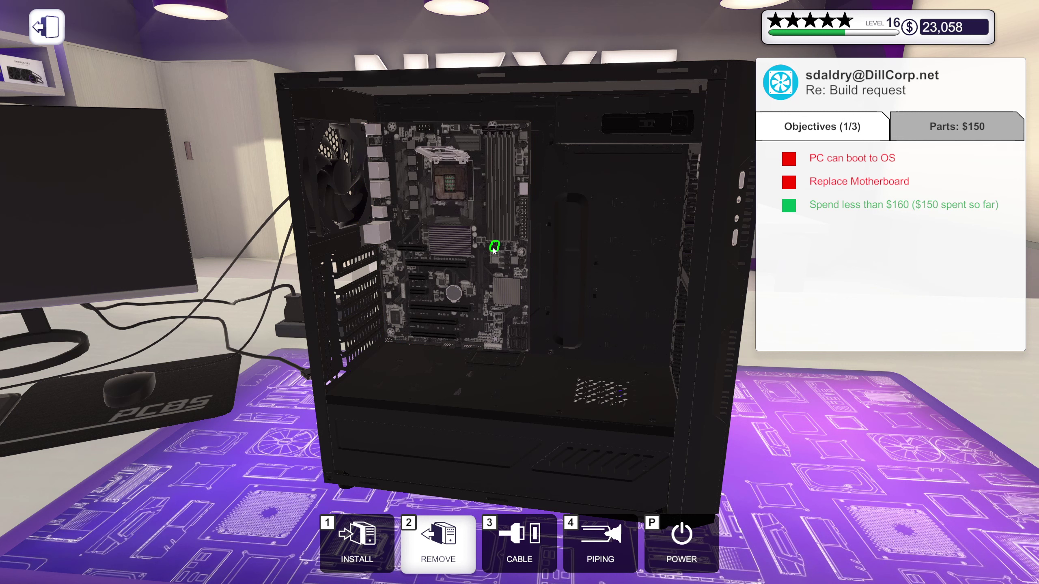
{"action": "left_click", "coordinate": [512, 252]}
{"action": "scroll", "coordinate": [445, 263], "scroll_direction": "up", "scroll_amount": 3}
- Seat the graphics card in the PCIe slot and pick a RAM stick
{"action": "left_click", "coordinate": [386, 530]}
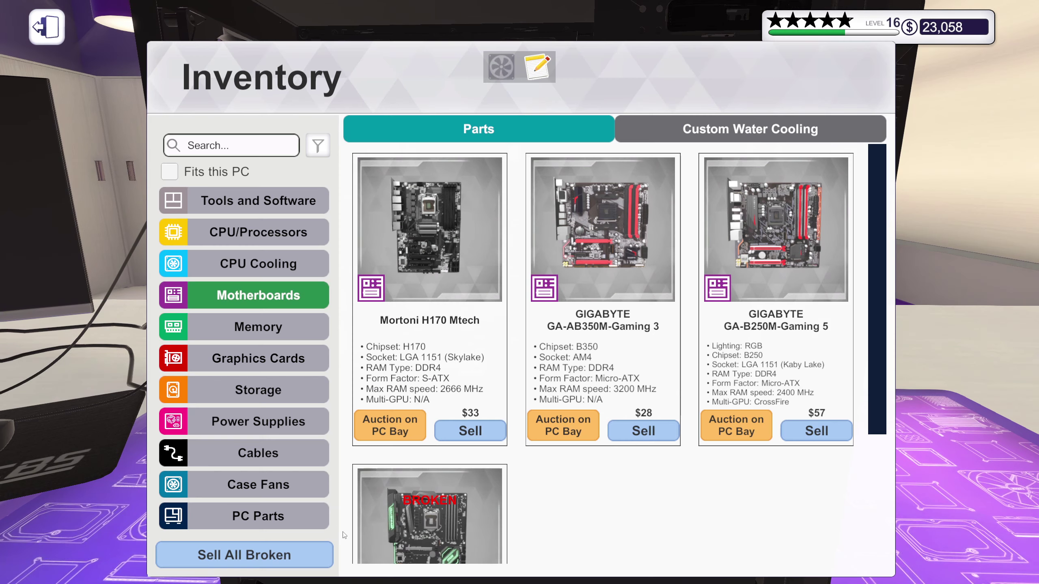
{"action": "left_click", "coordinate": [297, 514]}
{"action": "left_click", "coordinate": [456, 250]}
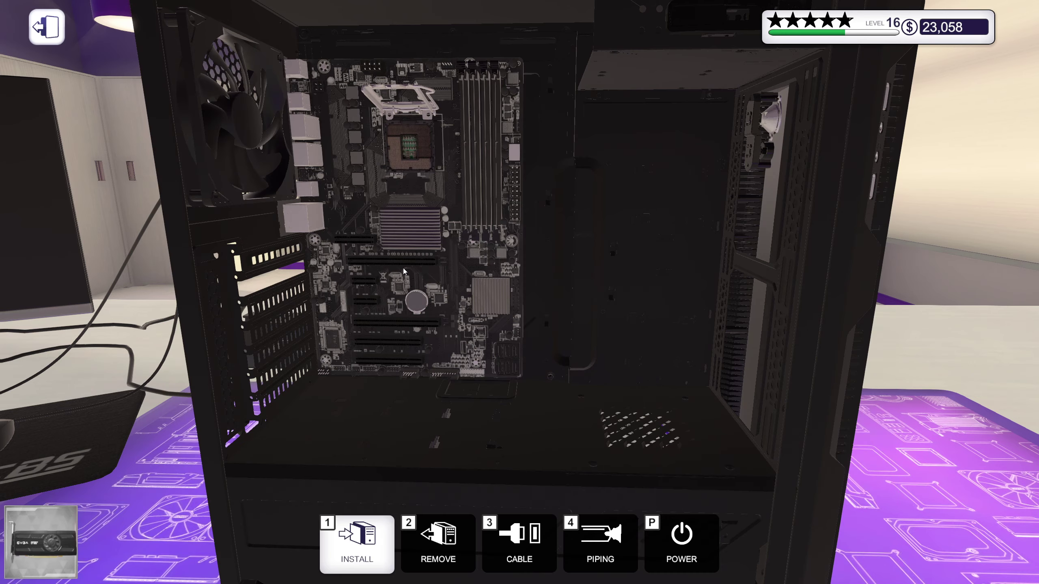
{"action": "left_click", "coordinate": [317, 281]}
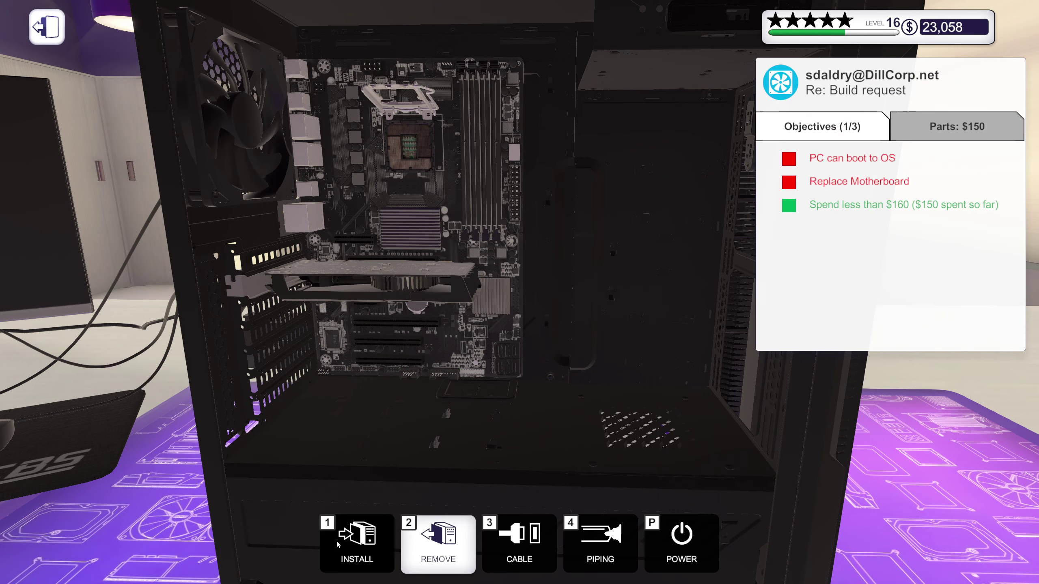
{"action": "key", "text": "1"}
{"action": "left_click", "coordinate": [429, 243]}
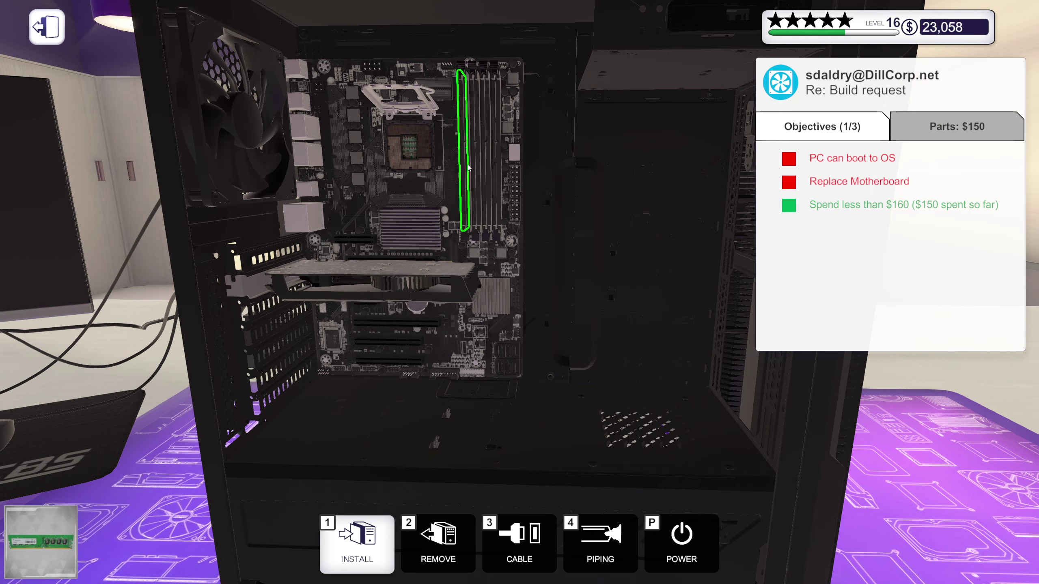
{"action": "key", "text": "2"}
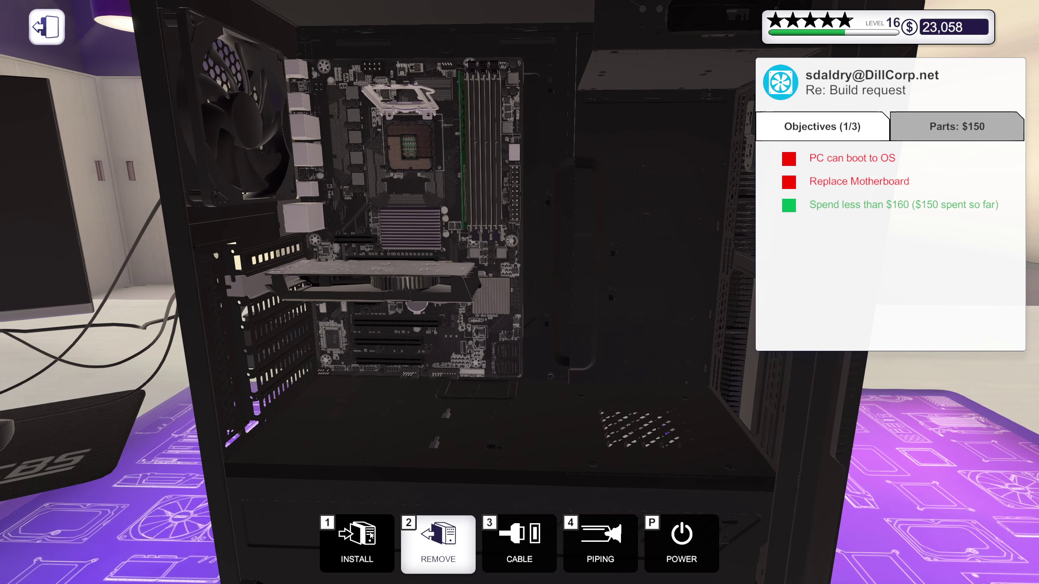
- Install the Intel CPU in the socket and apply thermal paste to it
{"action": "key", "text": "1"}
{"action": "left_click", "coordinate": [601, 247]}
{"action": "left_click", "coordinate": [411, 160]}
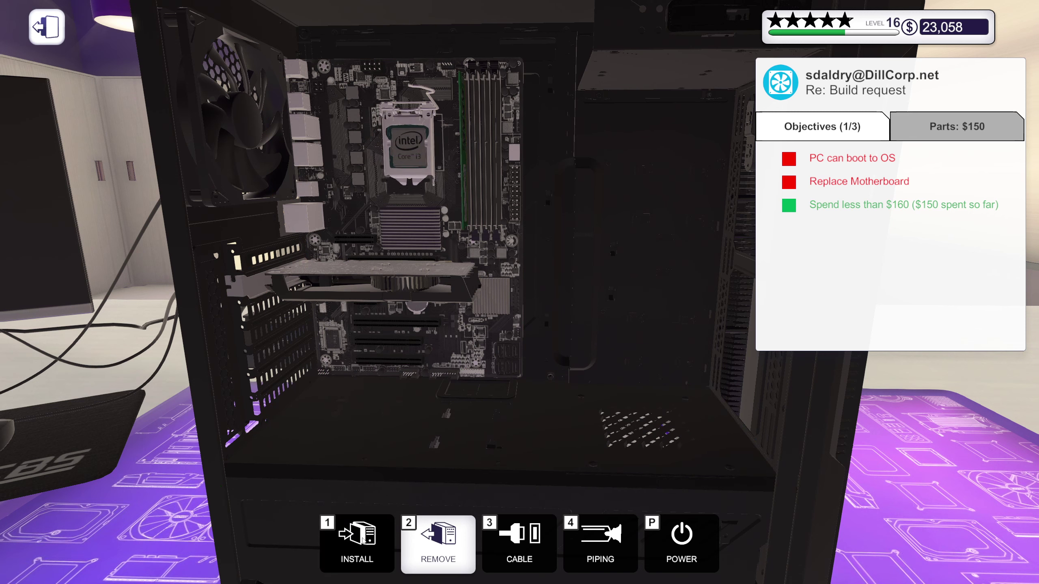
{"action": "key", "text": "1"}
{"action": "left_click", "coordinate": [228, 196]}
{"action": "left_click", "coordinate": [426, 212]}
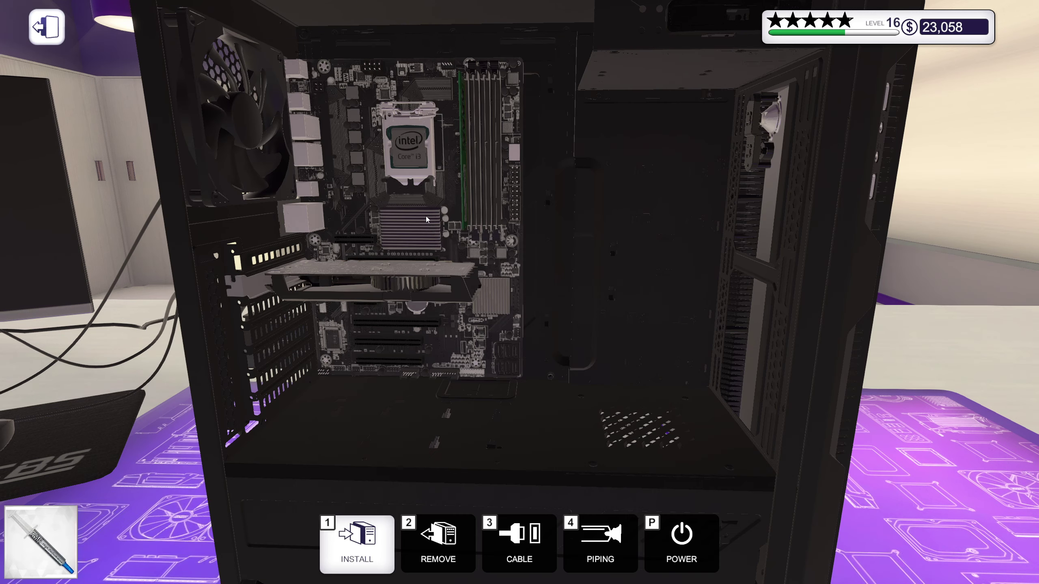
{"action": "left_click", "coordinate": [414, 154]}
- Mount the CPU cooler on top of the CPU
{"action": "key", "text": "1"}
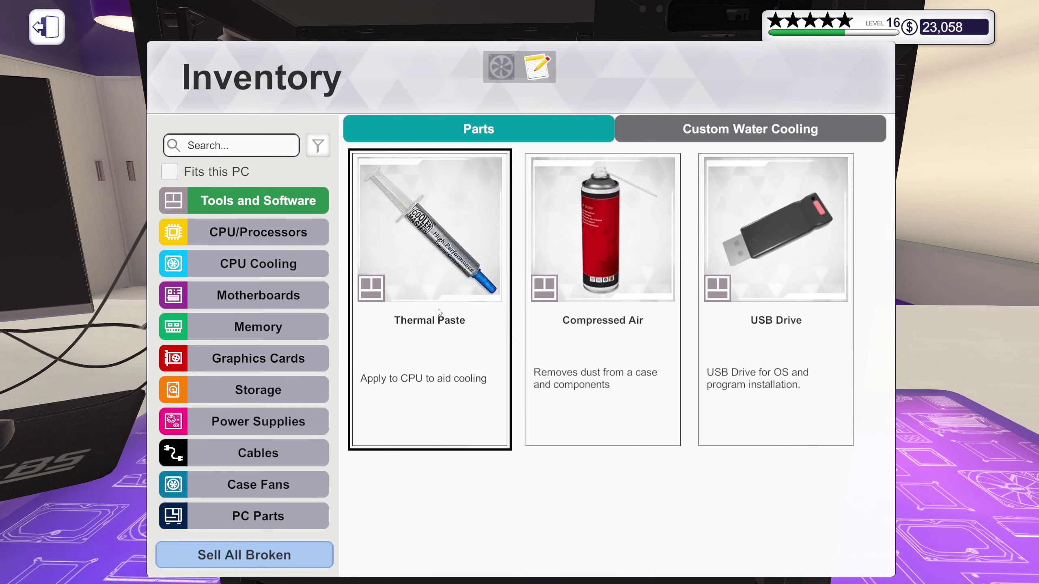
{"action": "left_click", "coordinate": [249, 512]}
{"action": "left_click", "coordinate": [429, 259]}
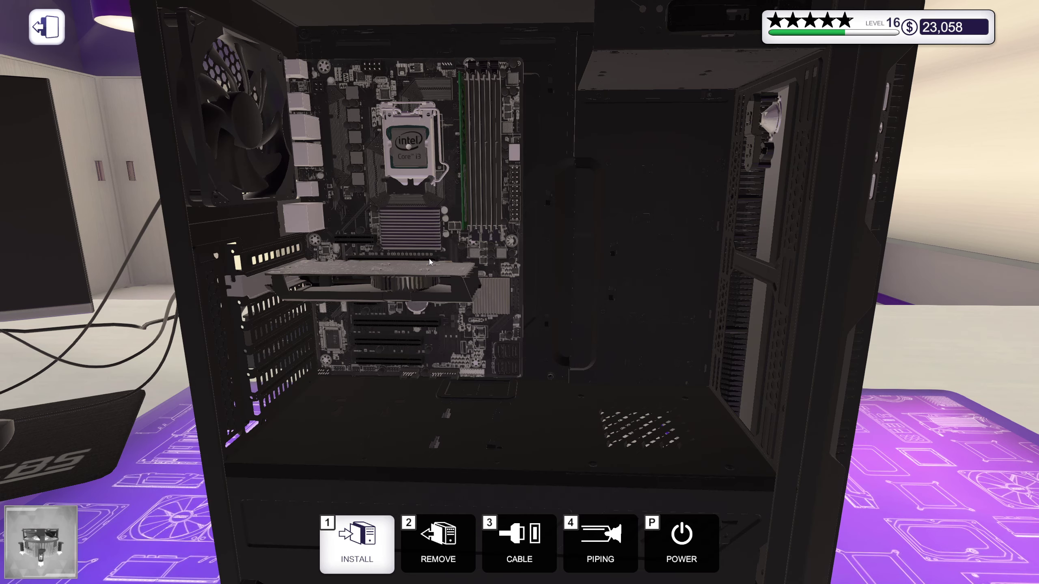
{"action": "left_click", "coordinate": [404, 168]}
{"action": "key", "text": "2"}
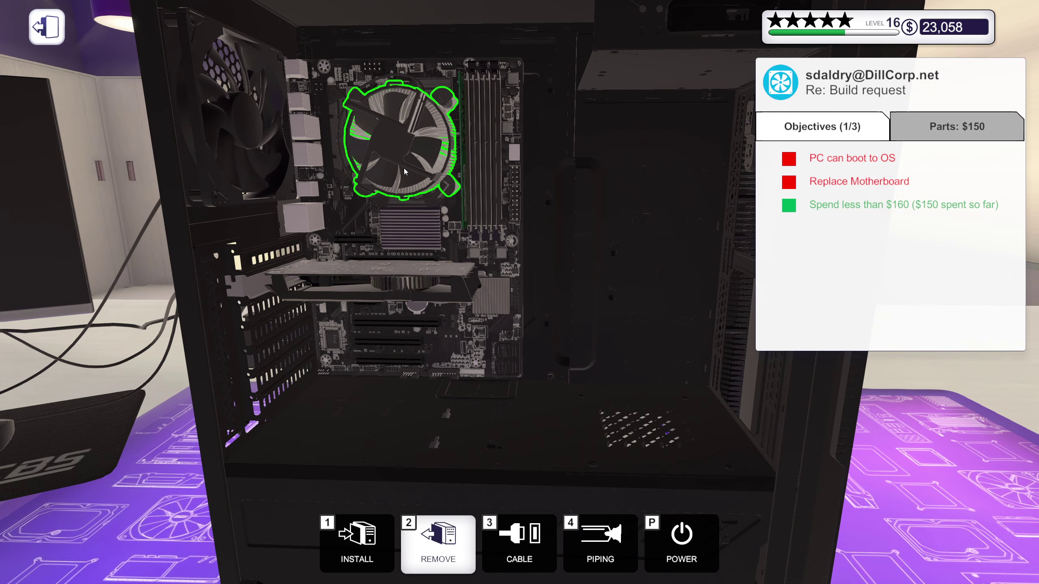
- Connect the 24-pin motherboard power cable to the PSU using the white cable set
{"action": "key", "text": "3"}
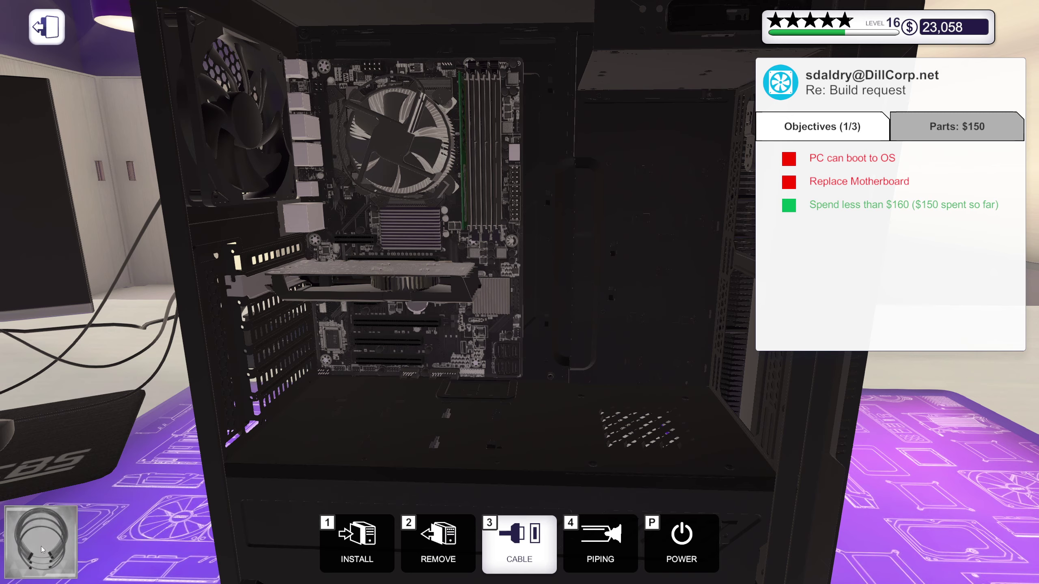
{"action": "left_click", "coordinate": [42, 550]}
{"action": "left_click", "coordinate": [600, 439]}
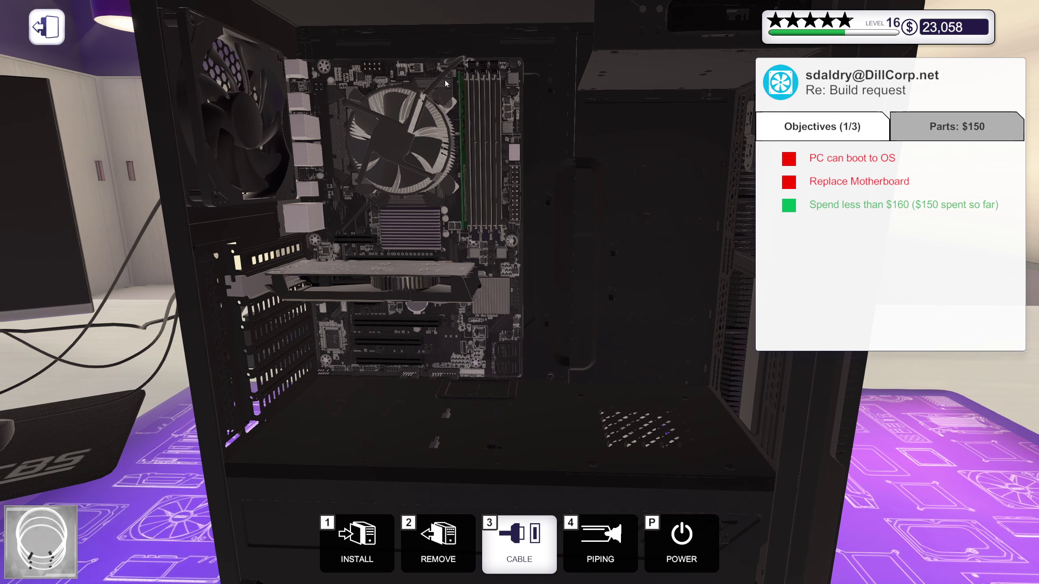
{"action": "left_click", "coordinate": [514, 199]}
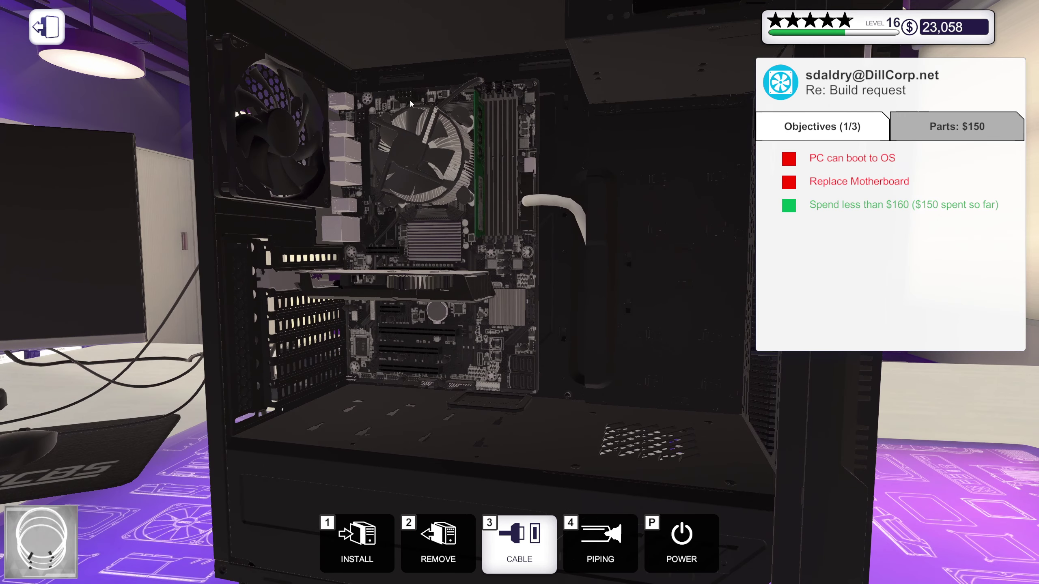
{"action": "left_click", "coordinate": [412, 98]}
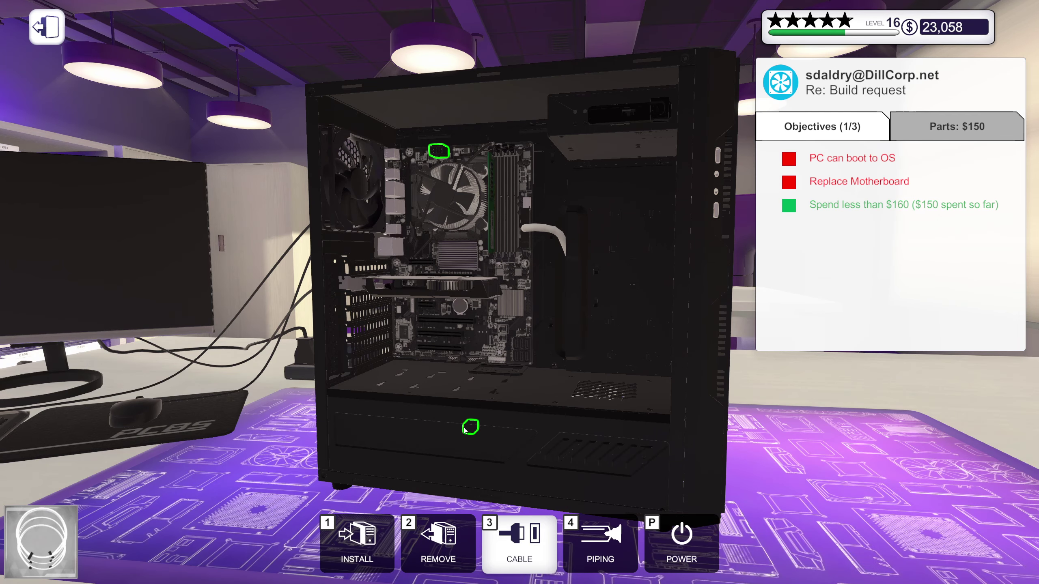
{"action": "left_click", "coordinate": [615, 396]}
- Connect the SATA, front-panel and remaining header cables, then review the parts budget
{"action": "left_click", "coordinate": [529, 343]}
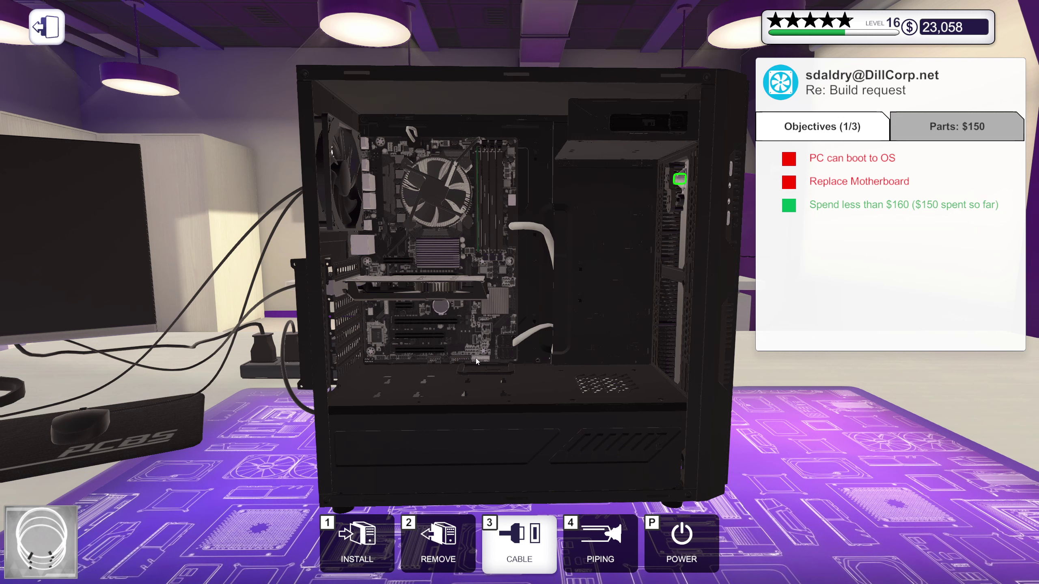
{"action": "left_click", "coordinate": [370, 362]}
{"action": "scroll", "coordinate": [396, 224], "scroll_direction": "up", "scroll_amount": 1}
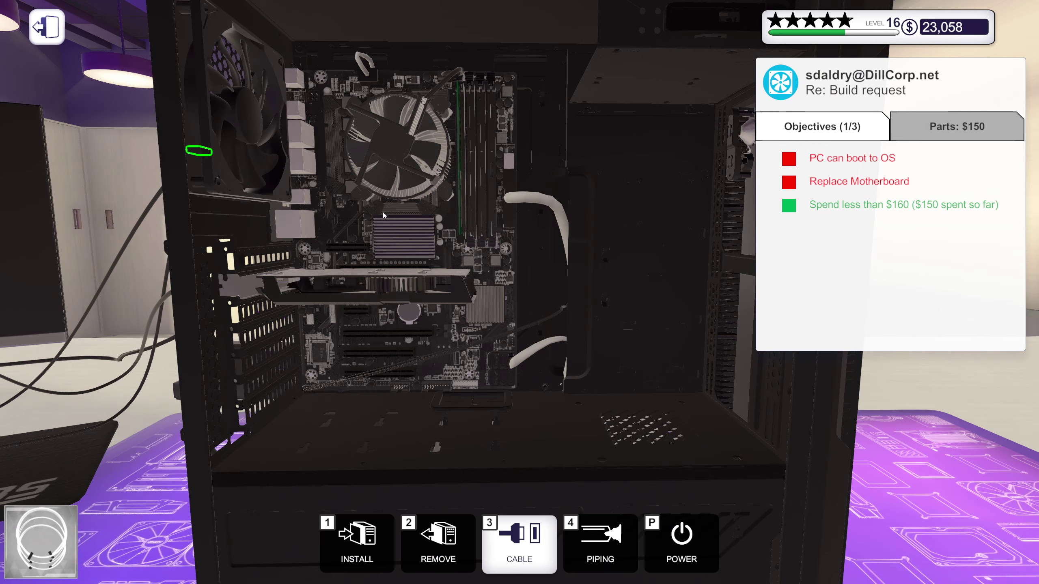
{"action": "scroll", "coordinate": [378, 221], "scroll_direction": "up", "scroll_amount": 2}
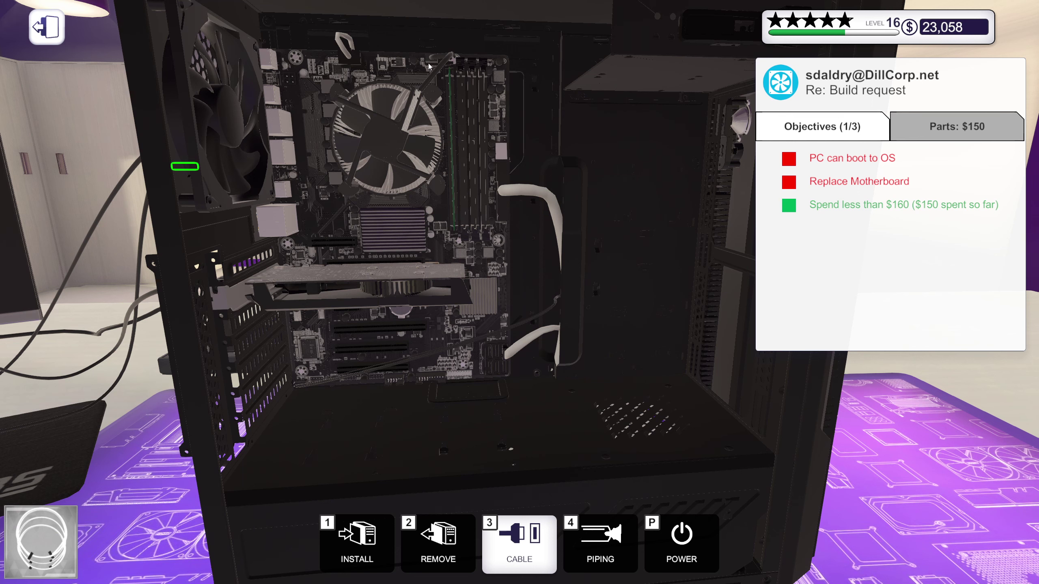
{"action": "left_click_drag", "start_coordinate": [431, 66], "coordinate": [482, 81]}
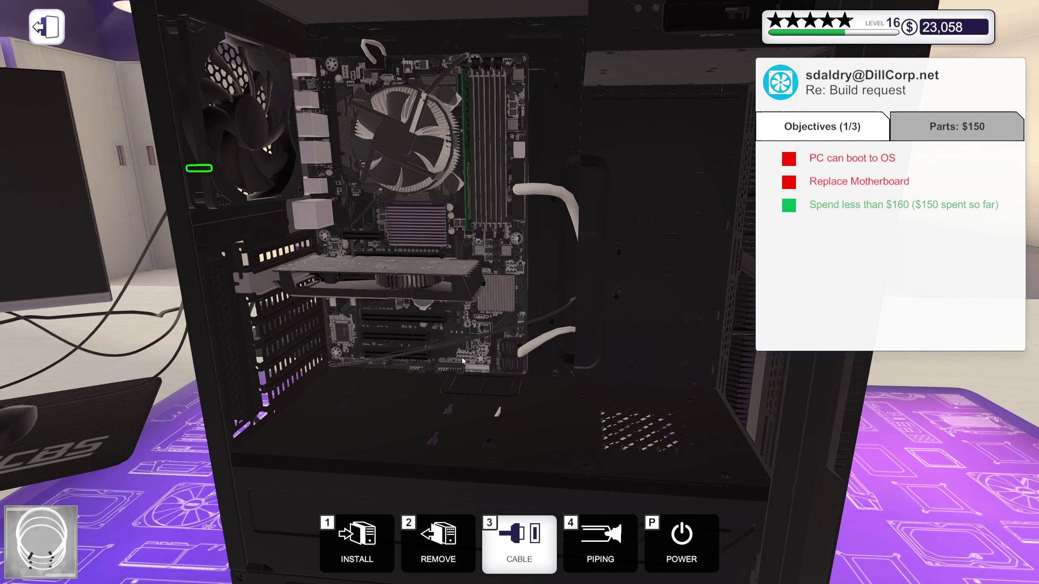
{"action": "left_click", "coordinate": [345, 365]}
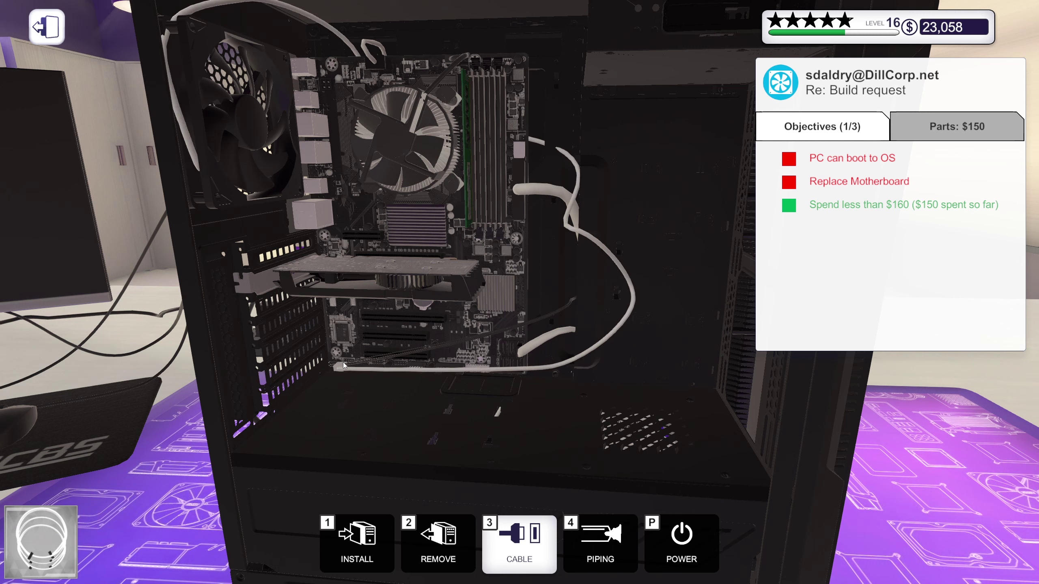
{"action": "left_click", "coordinate": [924, 131]}
{"action": "left_click", "coordinate": [822, 128]}
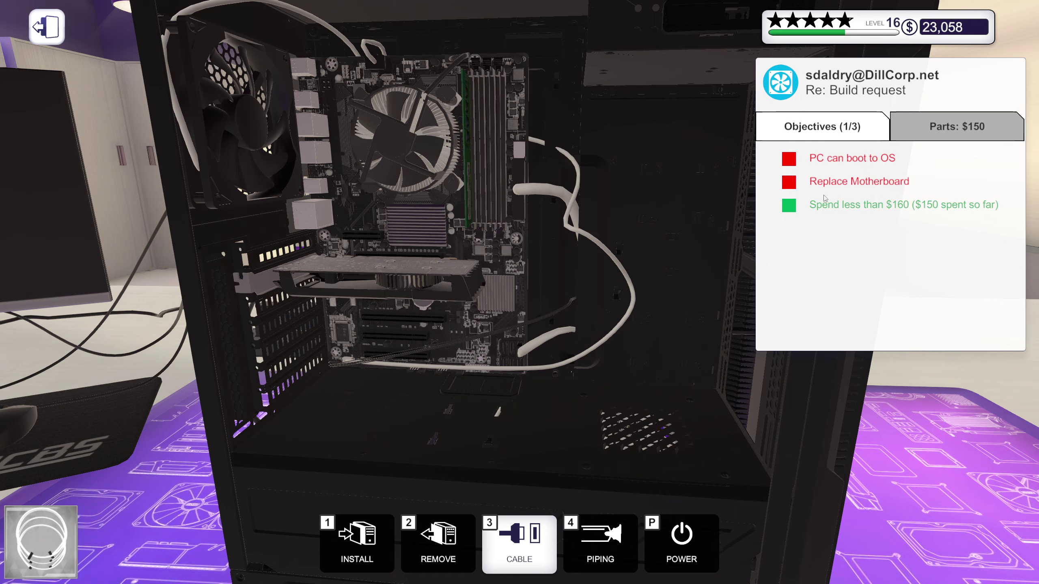
{"action": "left_click", "coordinate": [383, 533]}
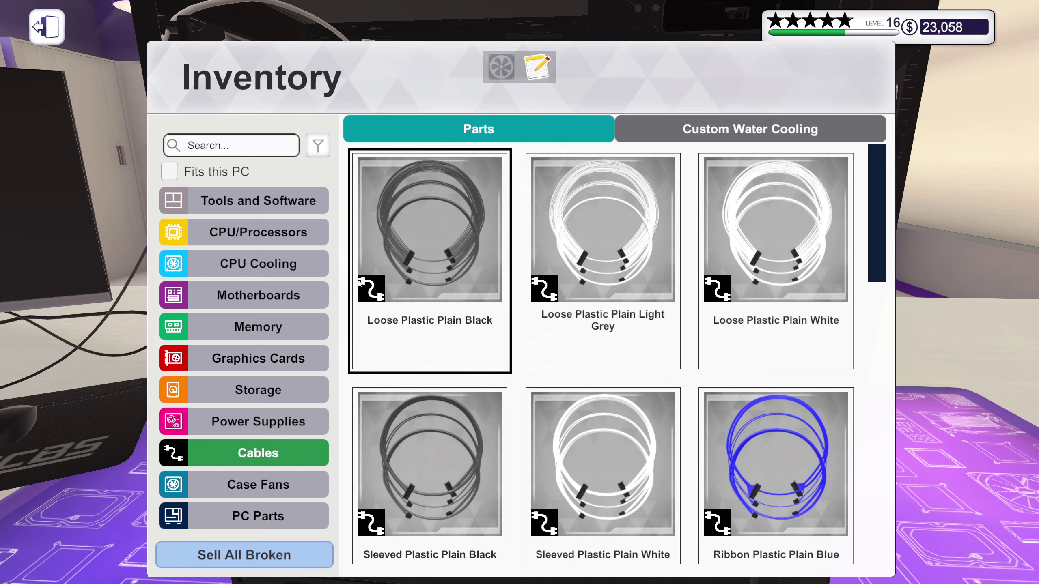
{"action": "left_click", "coordinate": [271, 298]}
{"action": "scroll", "coordinate": [532, 338], "scroll_direction": "down", "scroll_amount": 2}
{"action": "scroll", "coordinate": [520, 357], "scroll_direction": "up", "scroll_amount": 2}
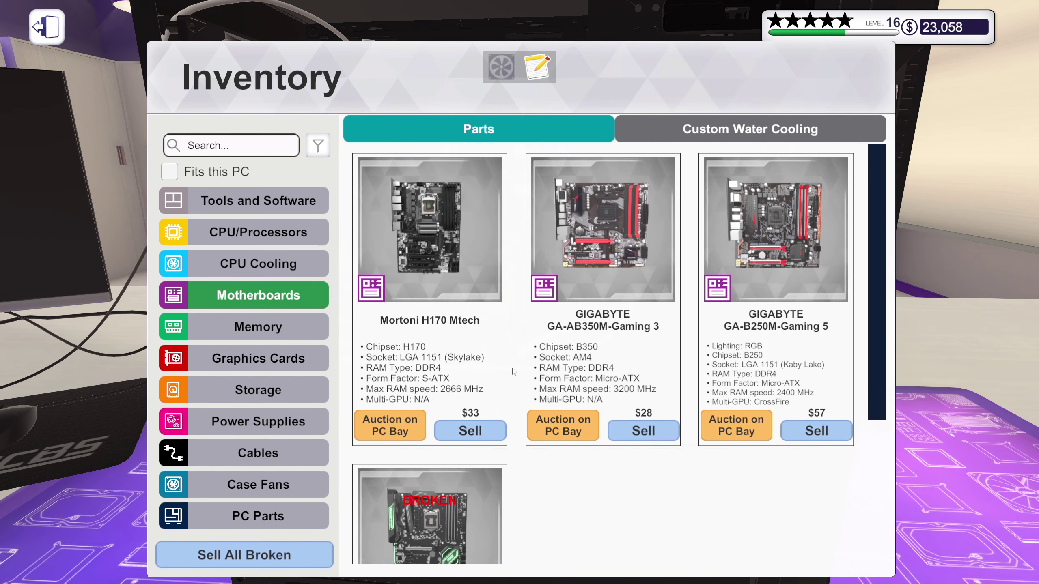
{"action": "scroll", "coordinate": [514, 372], "scroll_direction": "down", "scroll_amount": 2}
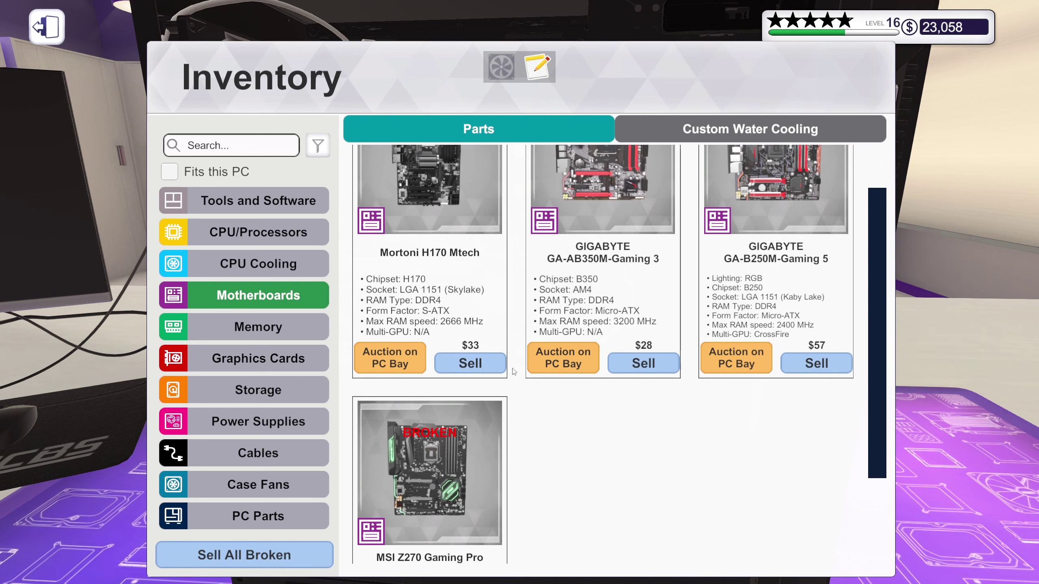
{"action": "scroll", "coordinate": [514, 372], "scroll_direction": "up", "scroll_amount": 1}
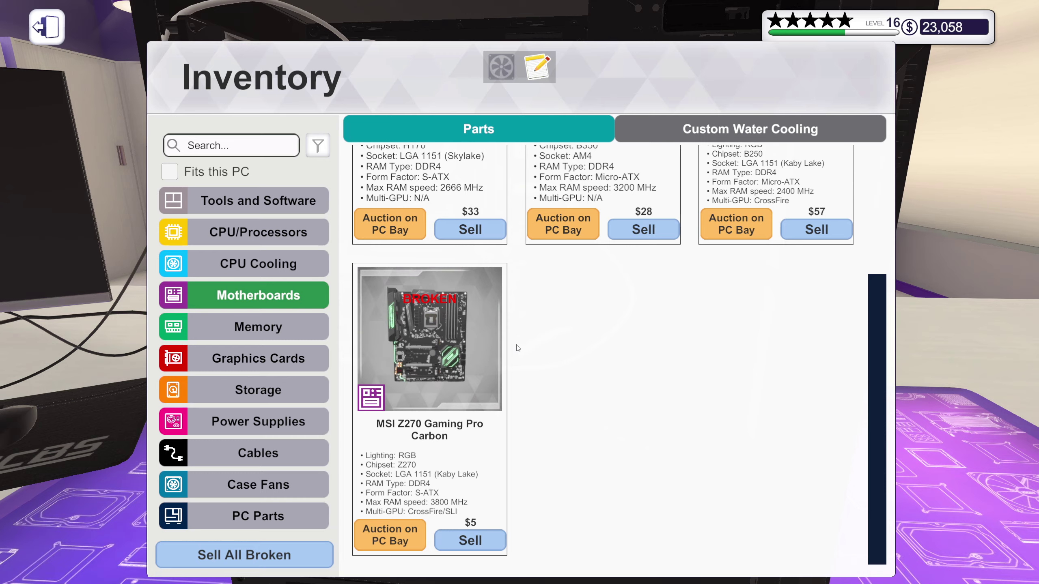
{"action": "key", "text": "Escape"}
- Leave the workbench and browse PC Bay's used fans, RAM and coolers without buying
{"action": "key", "text": "Tab"}
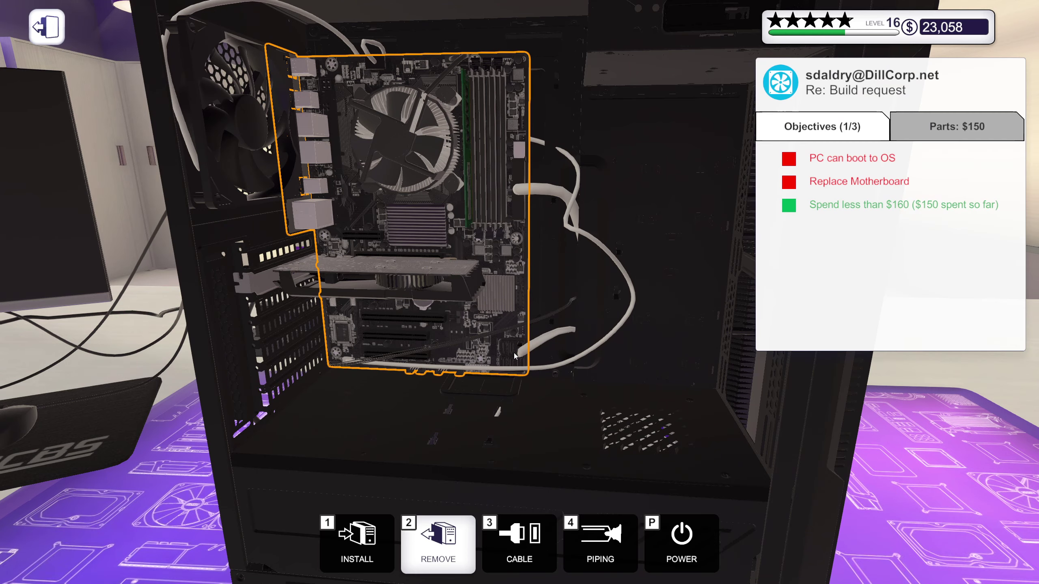
{"action": "key", "text": "Escape"}
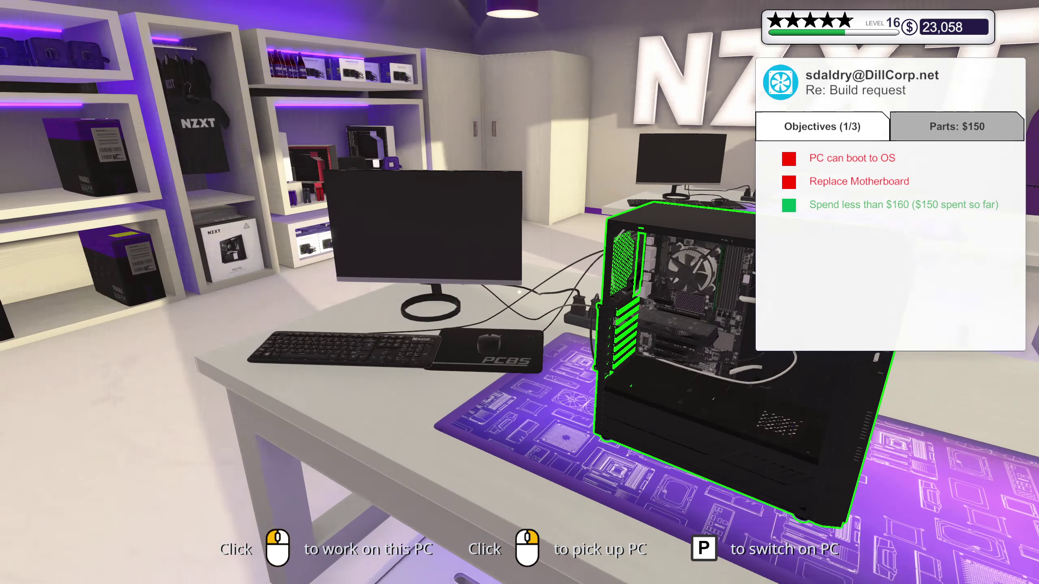
{"action": "key", "text": "Tab"}
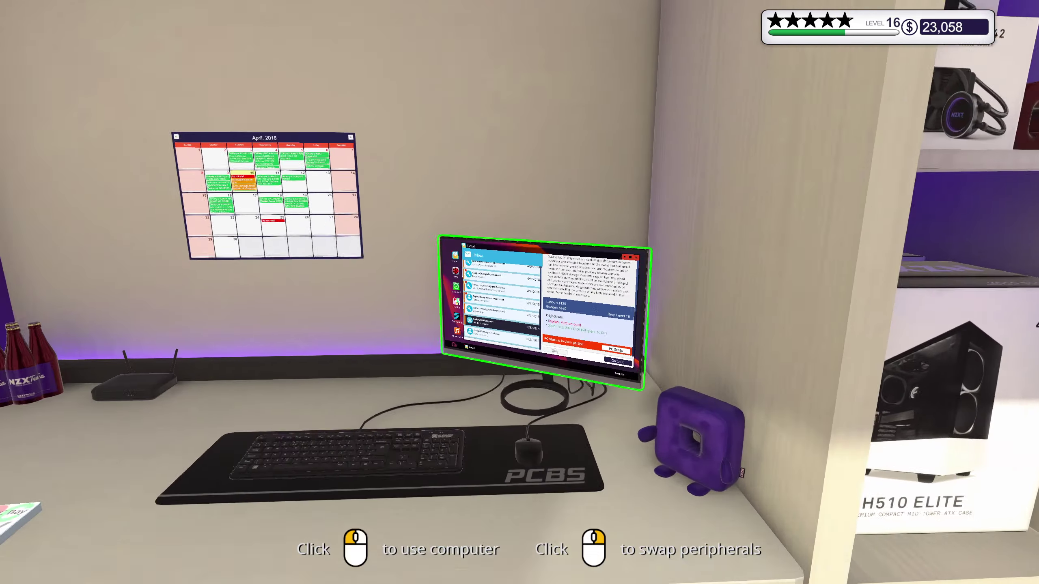
{"action": "left_click", "coordinate": [520, 292]}
{"action": "left_click", "coordinate": [157, 333]}
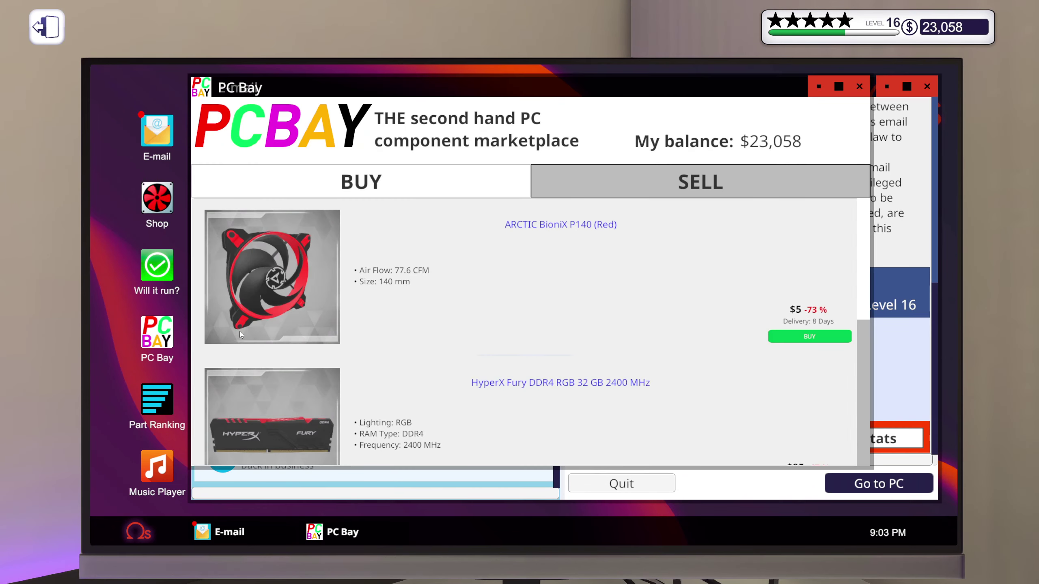
{"action": "scroll", "coordinate": [338, 325], "scroll_direction": "down", "scroll_amount": 3}
{"action": "scroll", "coordinate": [347, 326], "scroll_direction": "down", "scroll_amount": 1}
{"action": "scroll", "coordinate": [417, 334], "scroll_direction": "down", "scroll_amount": 1}
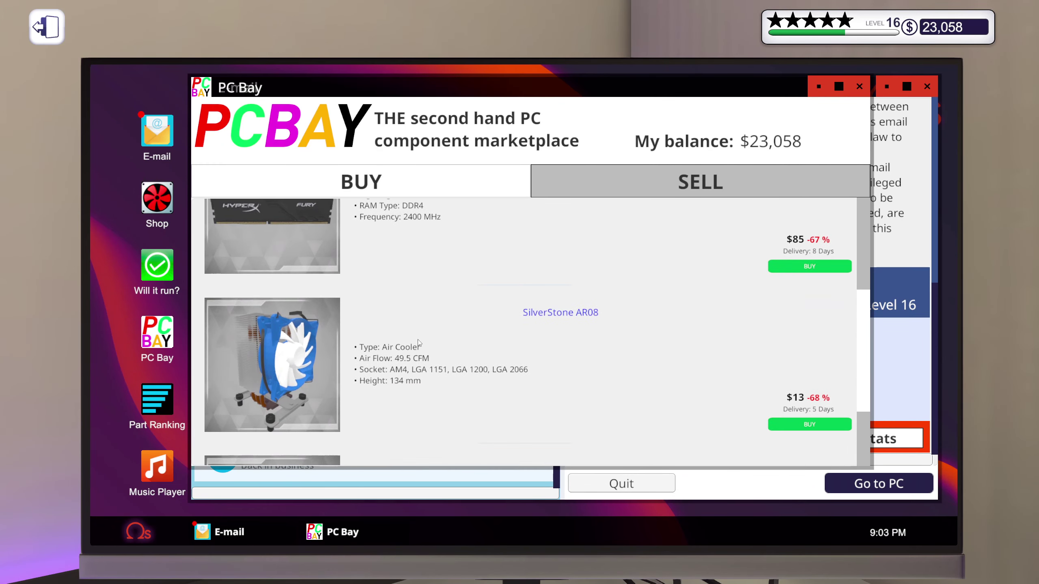
{"action": "scroll", "coordinate": [417, 341], "scroll_direction": "down", "scroll_amount": 2}
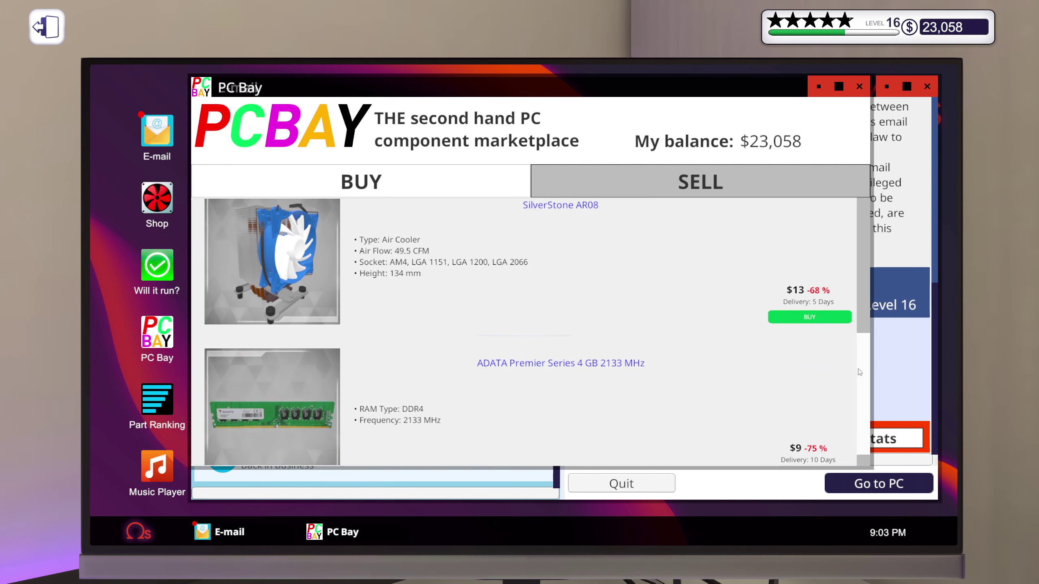
{"action": "left_click_drag", "start_coordinate": [858, 372], "coordinate": [872, 220]}
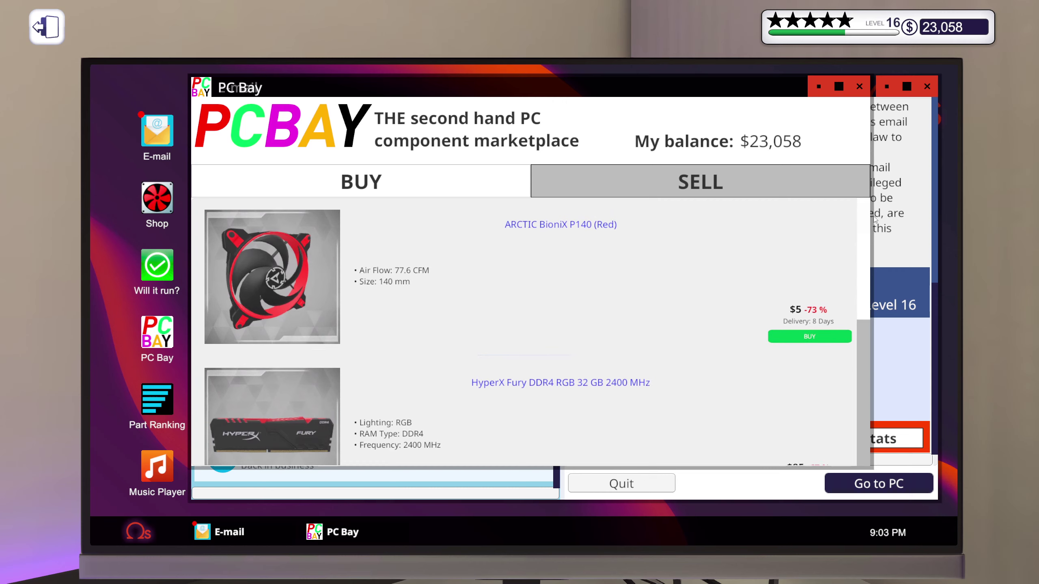
{"action": "key", "text": "Escape"}
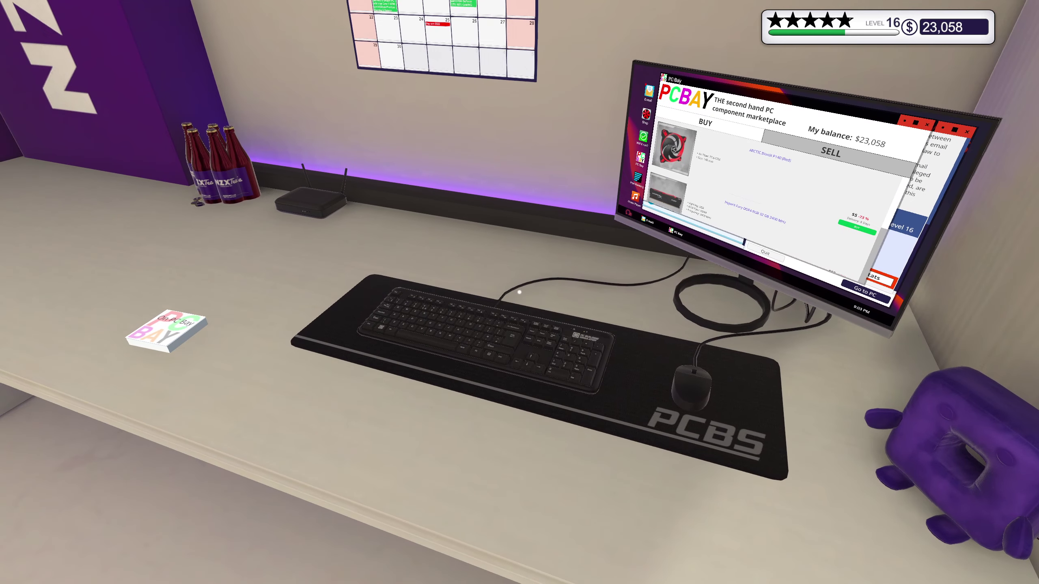
- Walk to the NZXT parts shelf and look through the inventory
{"action": "key", "text": "w"}
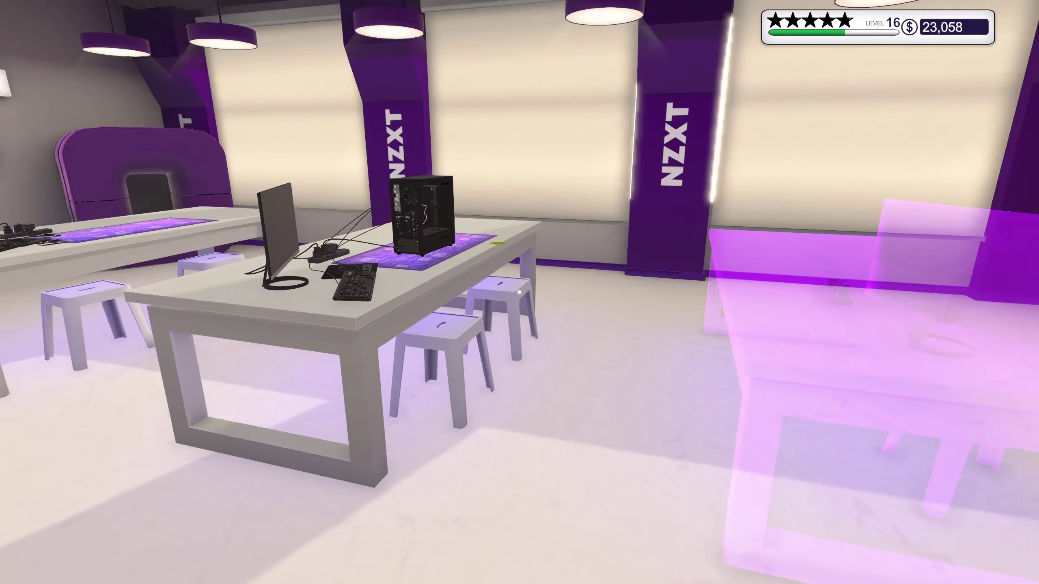
{"action": "key", "text": "w"}
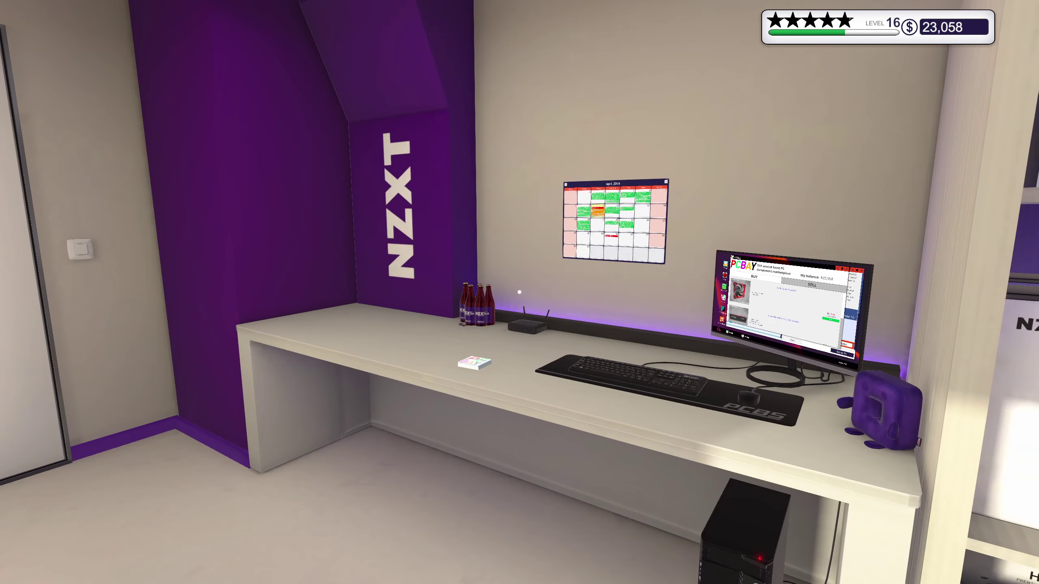
{"action": "key", "text": "w"}
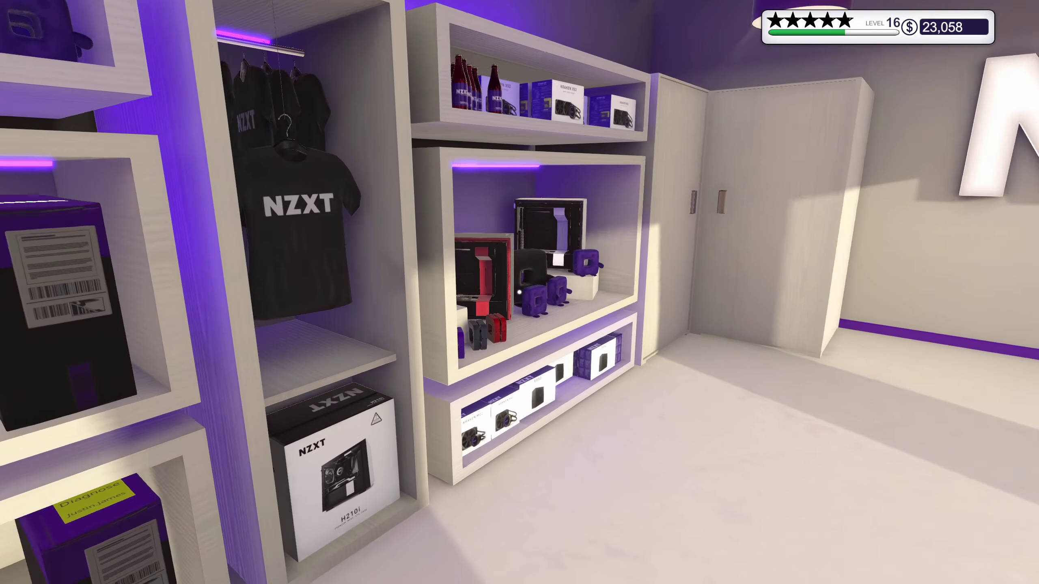
{"action": "key", "text": "w"}
{"action": "left_click", "coordinate": [520, 293]}
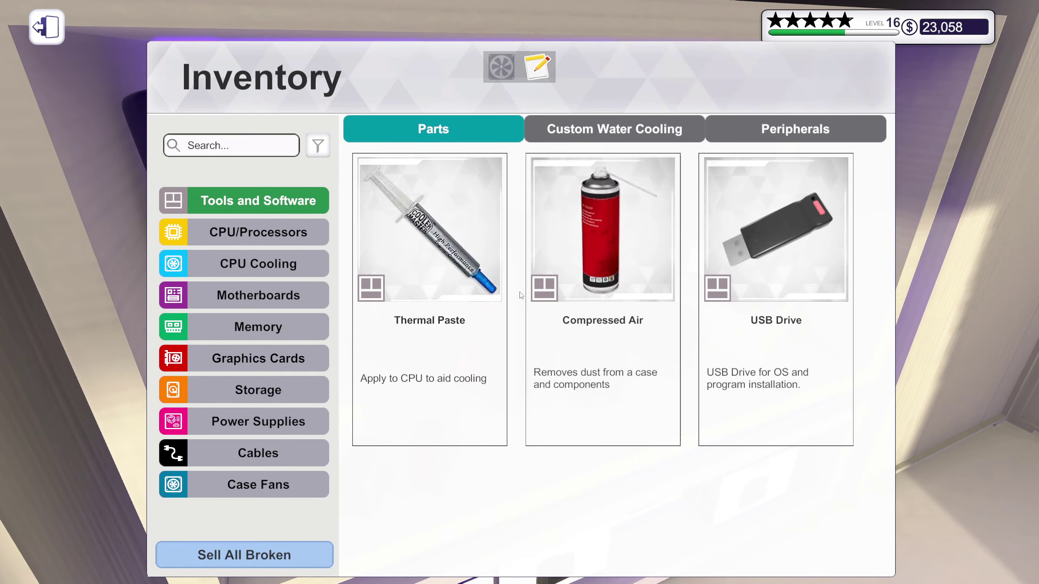
{"action": "key", "text": "Escape"}
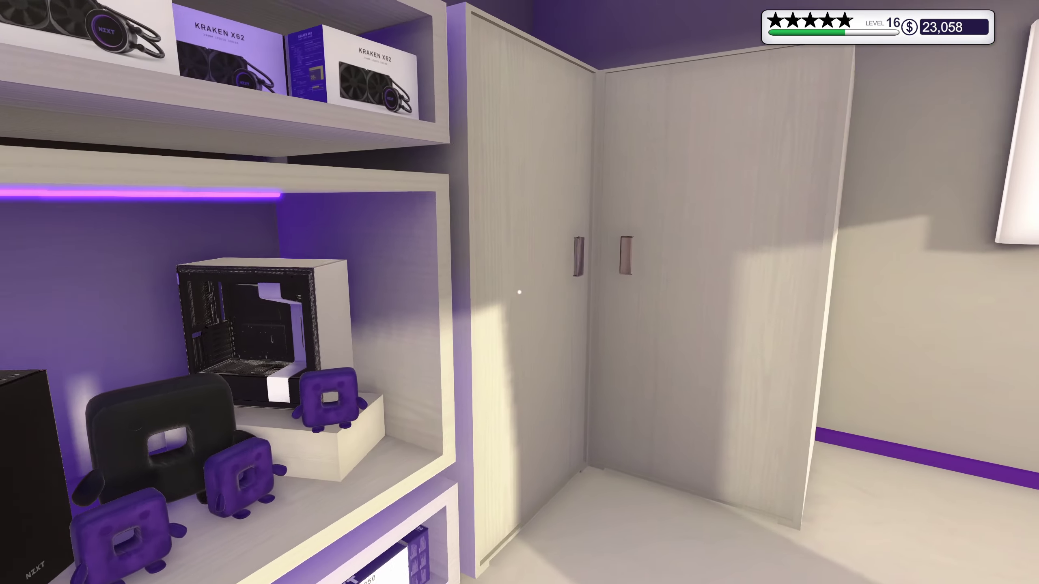
- Check the stored PCs in the wardrobe, then walk to the workbench PC
{"action": "key", "text": "w"}
{"action": "left_click", "coordinate": [520, 292]}
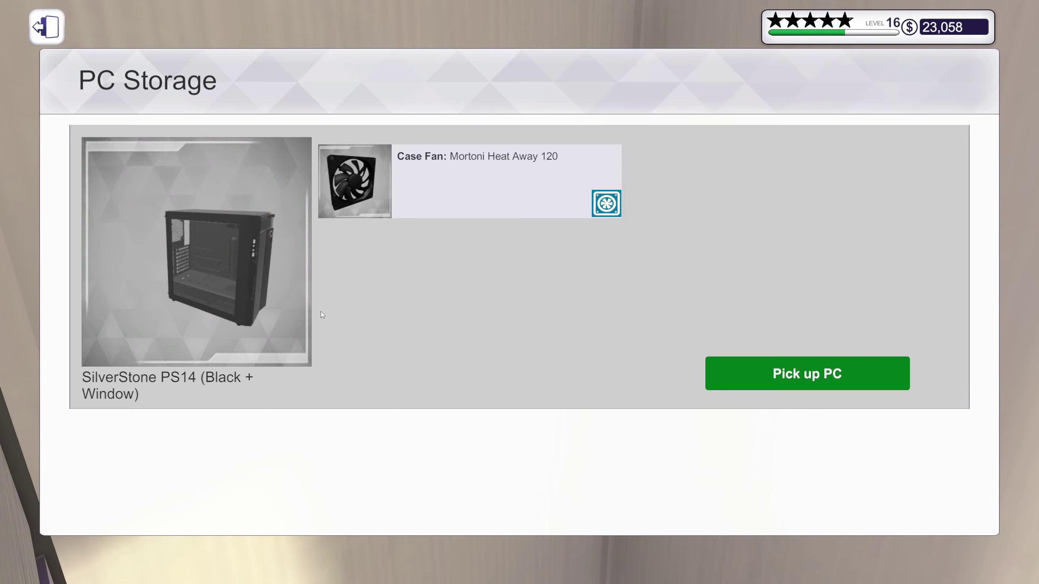
{"action": "key", "text": "Escape"}
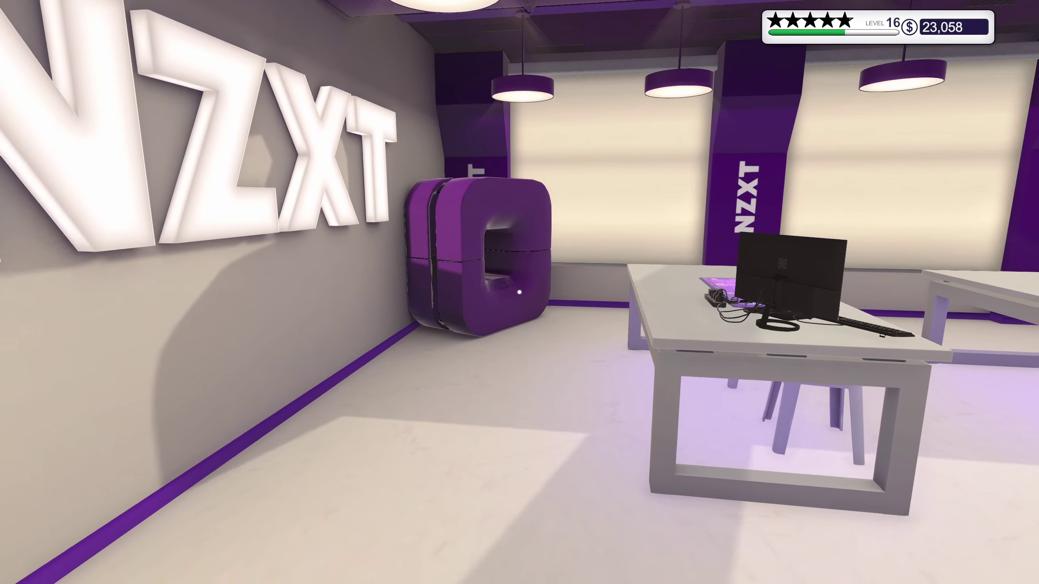
{"action": "key", "text": "w"}
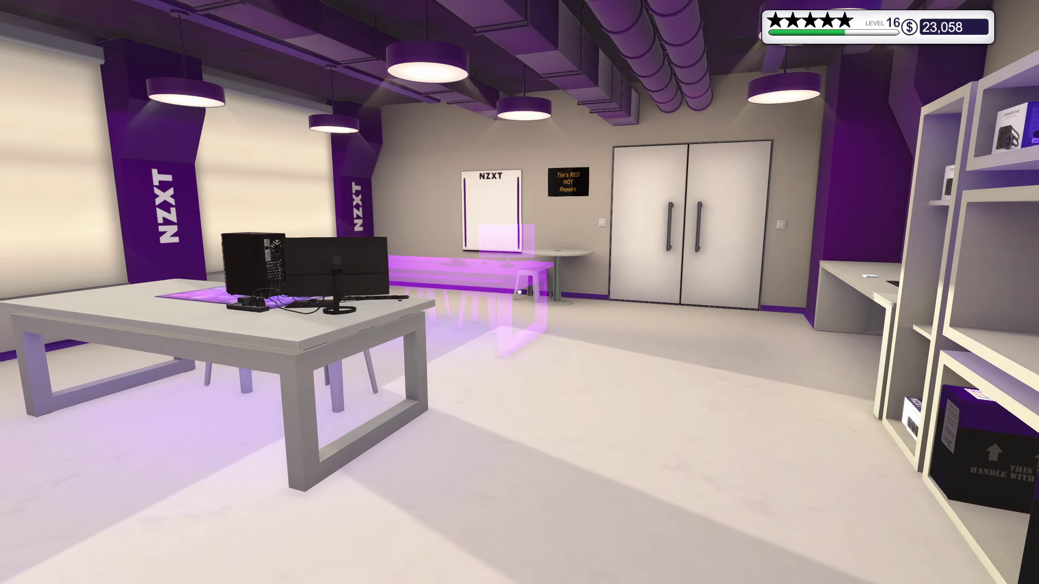
{"action": "key", "text": "w"}
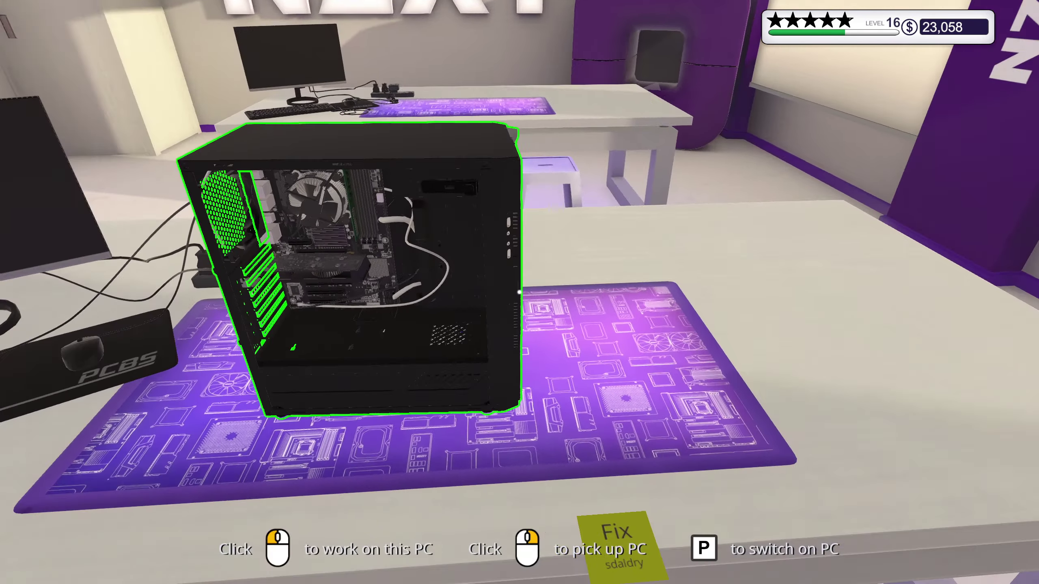
- Move the workbench PC onto the shelf and place the grey case on the desk
{"action": "key", "text": "w"}
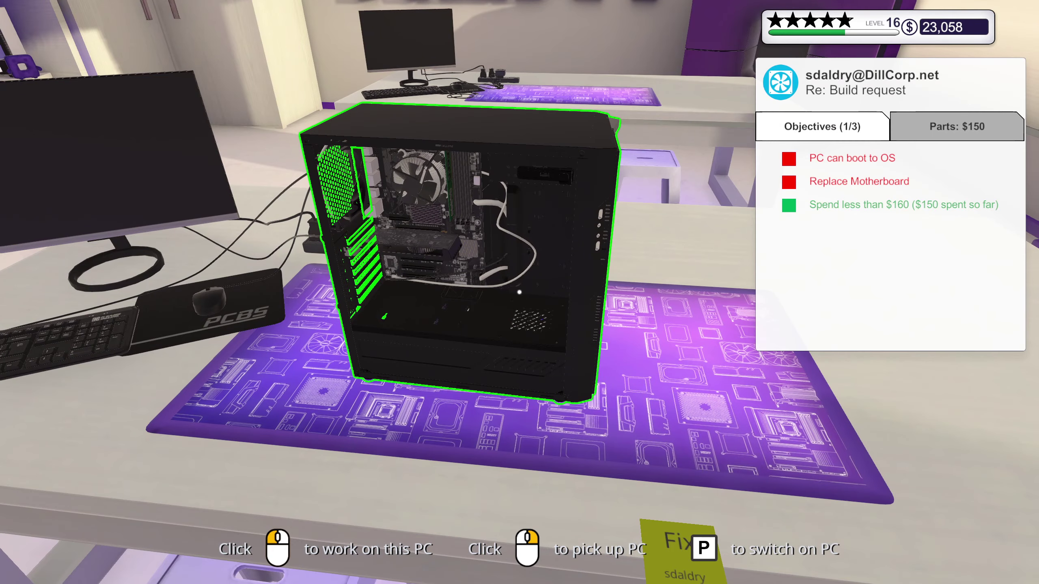
{"action": "right_click", "coordinate": [520, 292]}
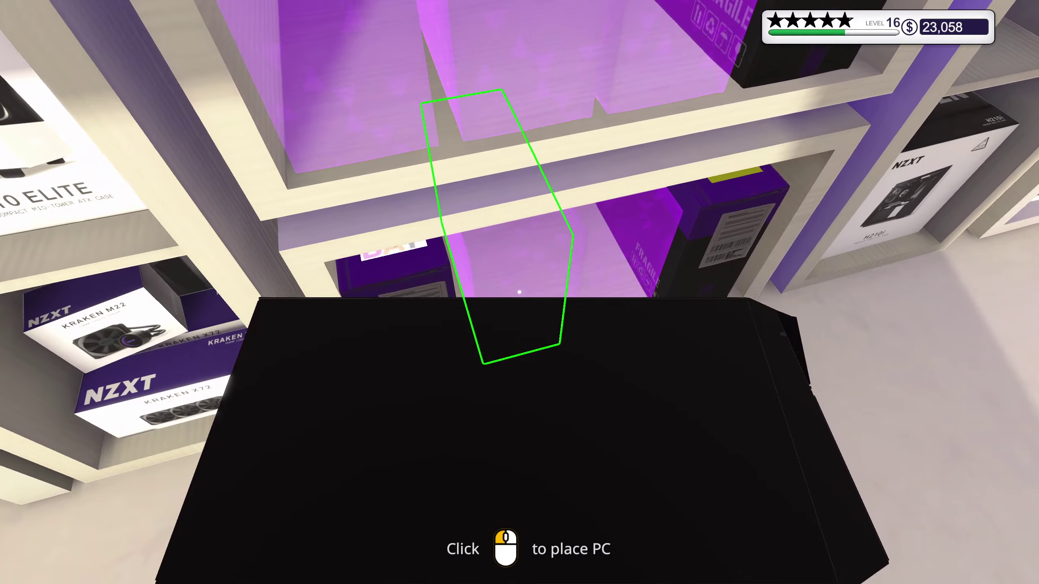
{"action": "left_click", "coordinate": [520, 292]}
{"action": "left_click", "coordinate": [520, 292]}
{"action": "key", "text": "w"}
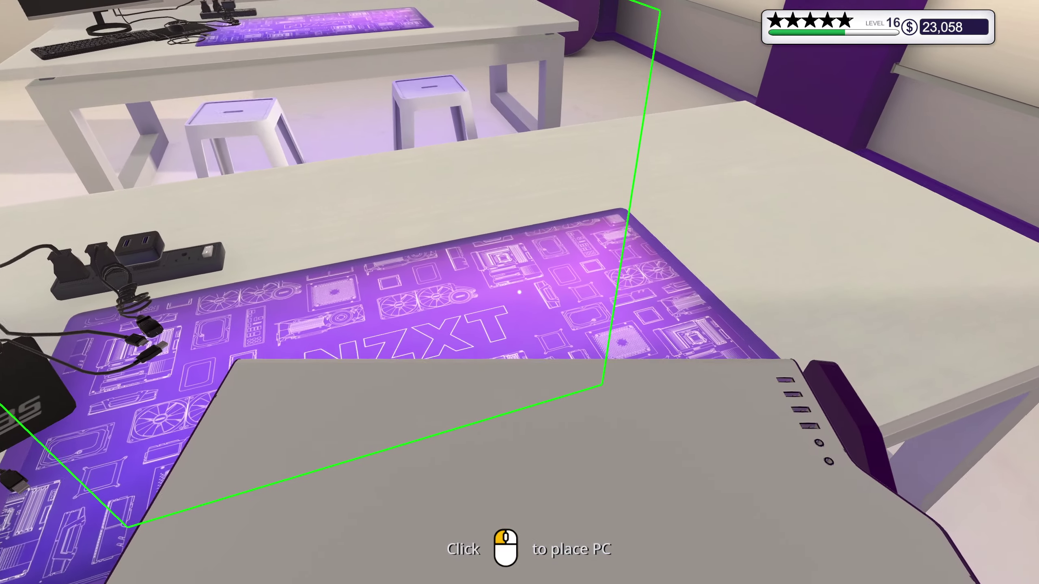
{"action": "left_click", "coordinate": [520, 292]}
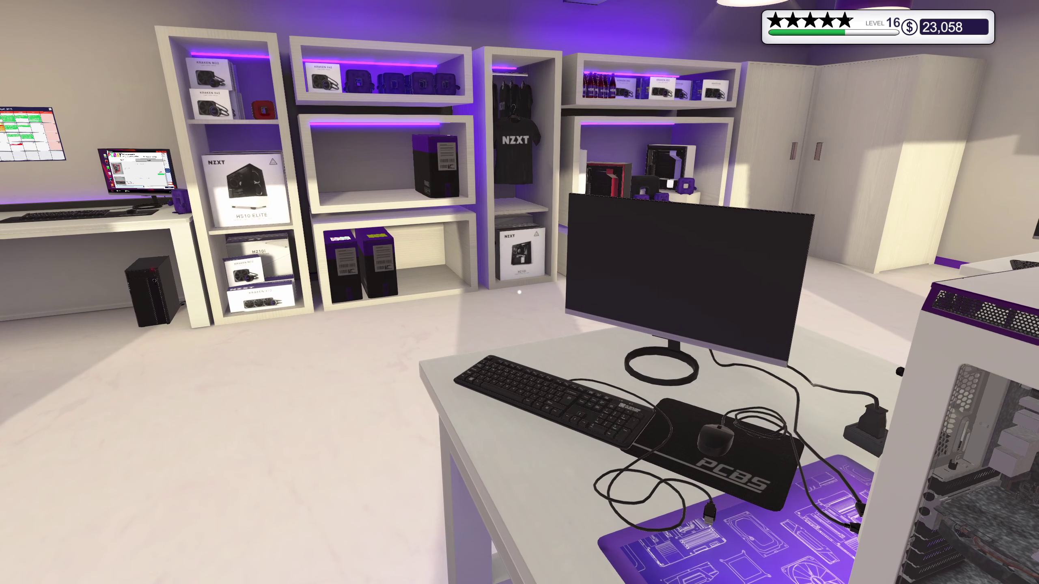
- Reopen DillCorp's job email, showing $150 of the $160 budget spent
{"action": "key", "text": "s"}
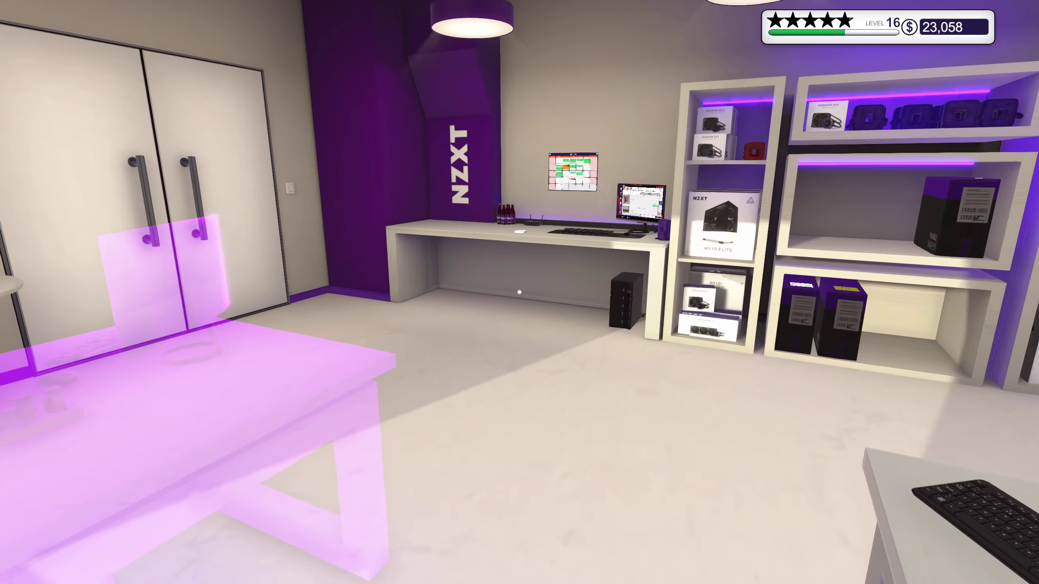
{"action": "key", "text": "w"}
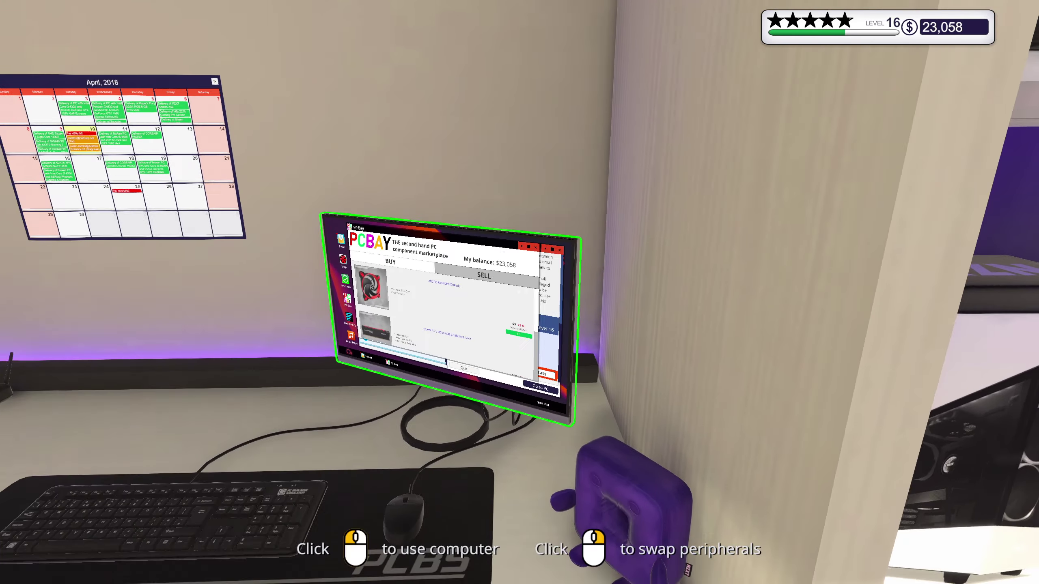
{"action": "left_click", "coordinate": [520, 293]}
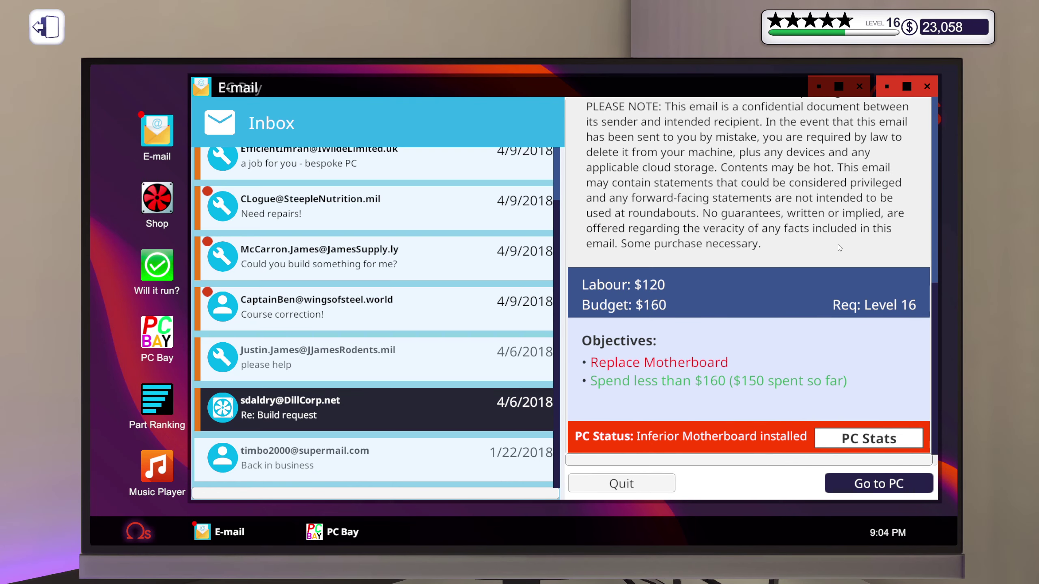
{"action": "scroll", "coordinate": [705, 338], "scroll_direction": "down", "scroll_amount": 2}
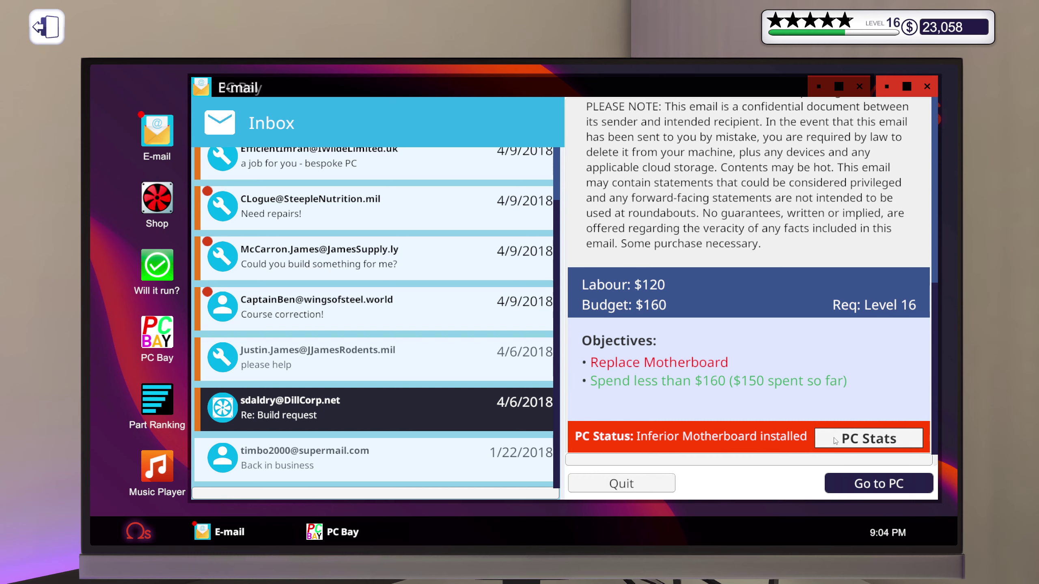
{"action": "key", "text": "Escape"}
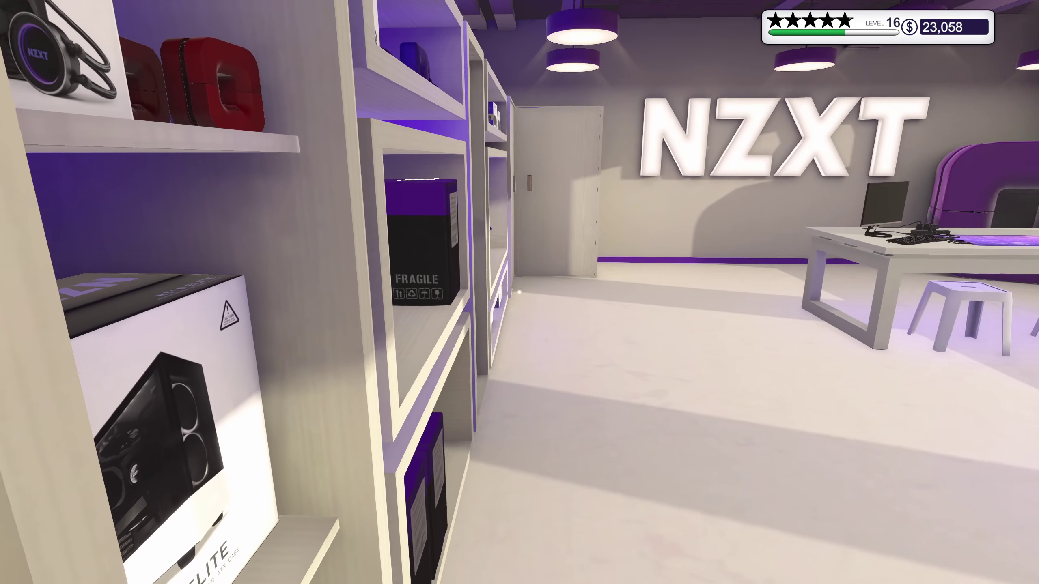
- Start work on the 'please help' PC and remove its glass side panel
{"action": "key", "text": "w"}
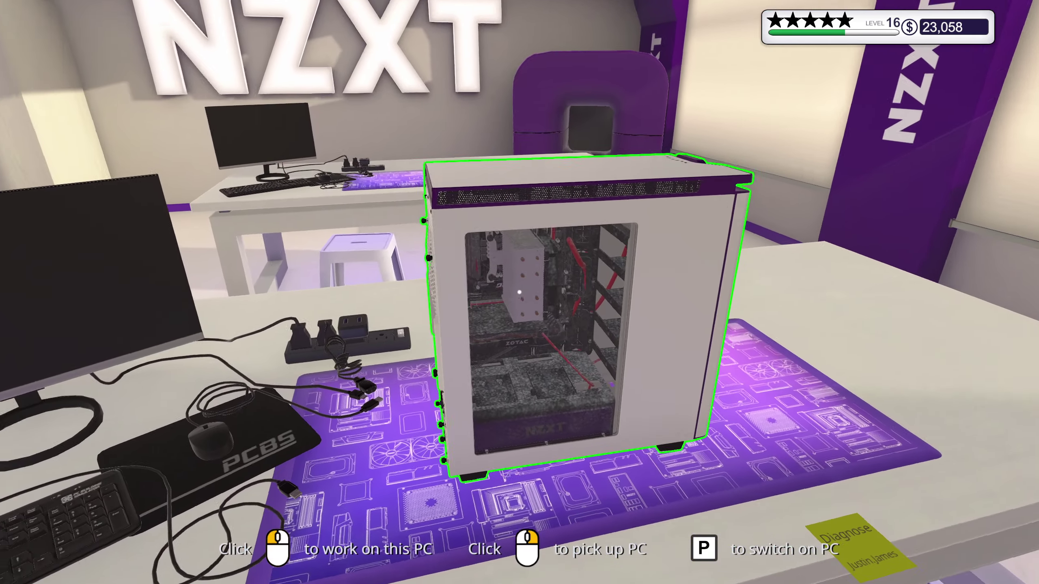
{"action": "left_click", "coordinate": [519, 293]}
{"action": "scroll", "coordinate": [269, 129], "scroll_direction": "down", "scroll_amount": 3}
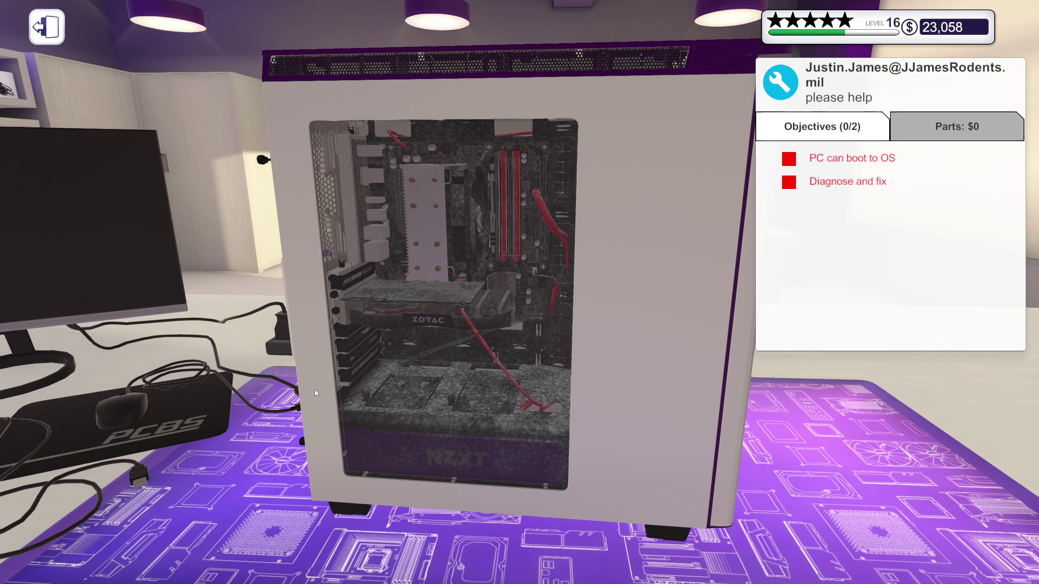
{"action": "left_click", "coordinate": [316, 395]}
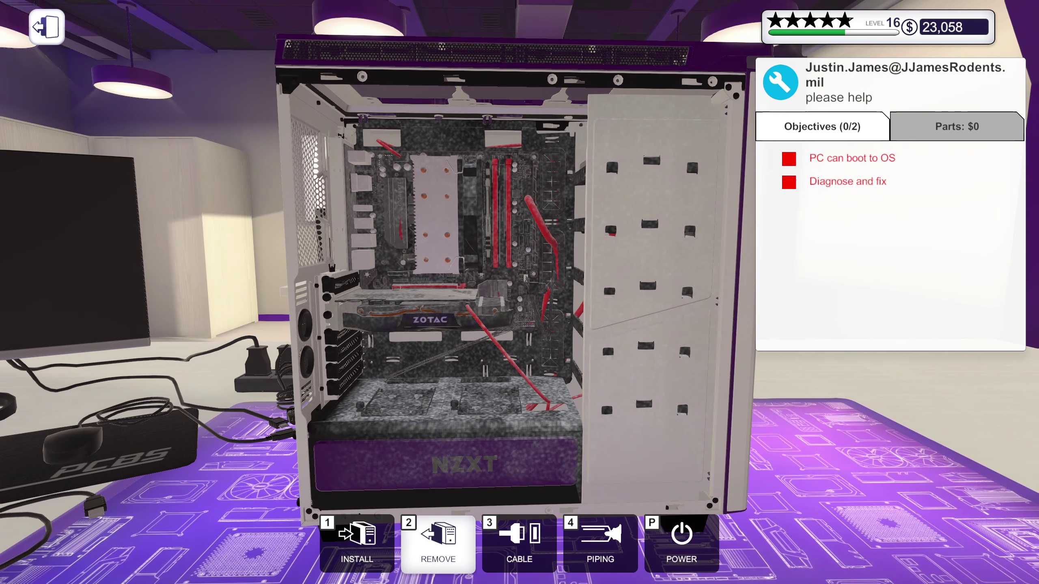
- Review the job's Cloud Notes from the inventory, twice, then return to the case
{"action": "left_click", "coordinate": [359, 542]}
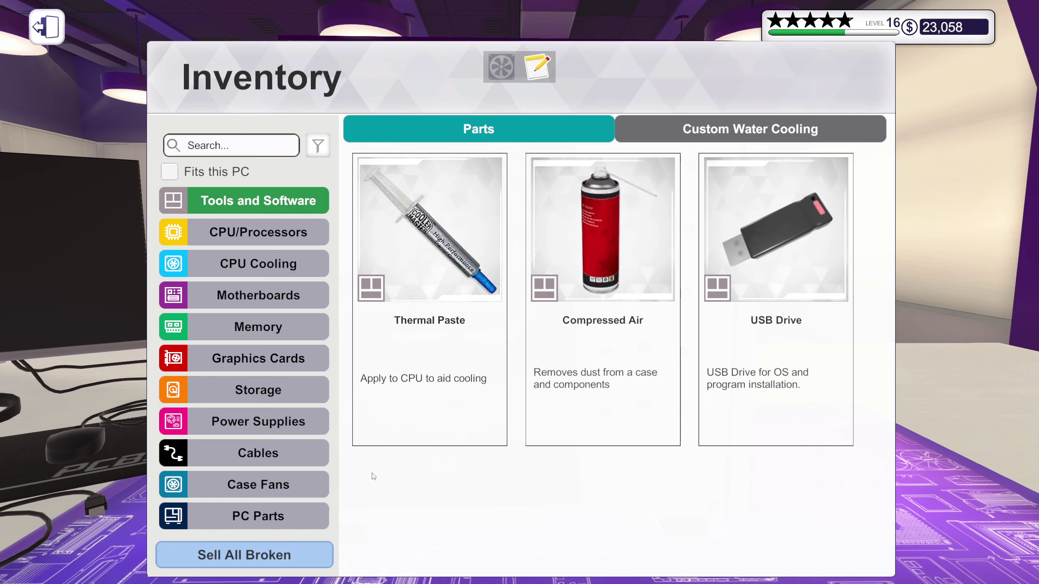
{"action": "left_click", "coordinate": [539, 62]}
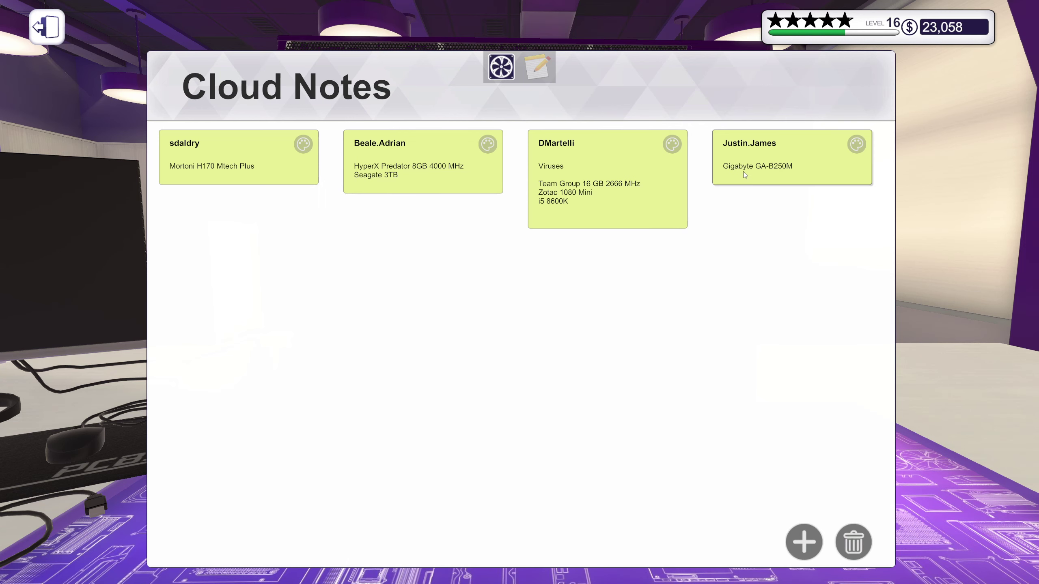
{"action": "key", "text": "Escape"}
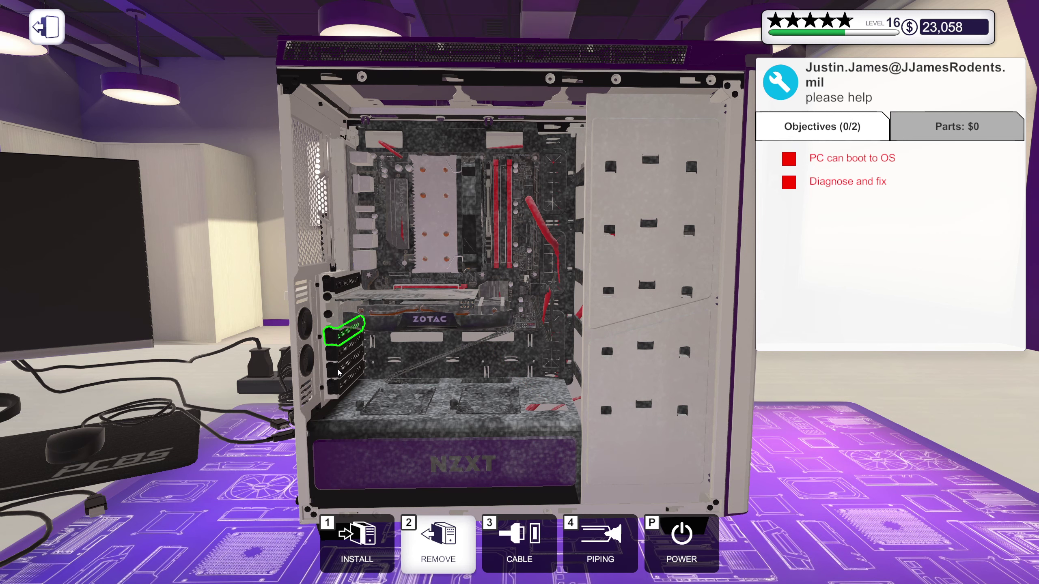
{"action": "key", "text": "i"}
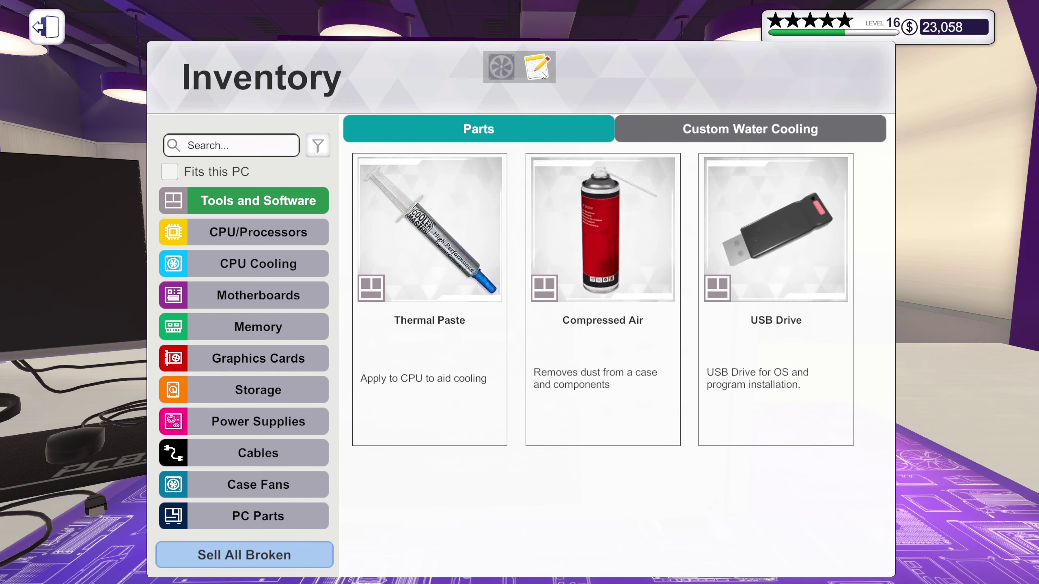
{"action": "left_click", "coordinate": [542, 71]}
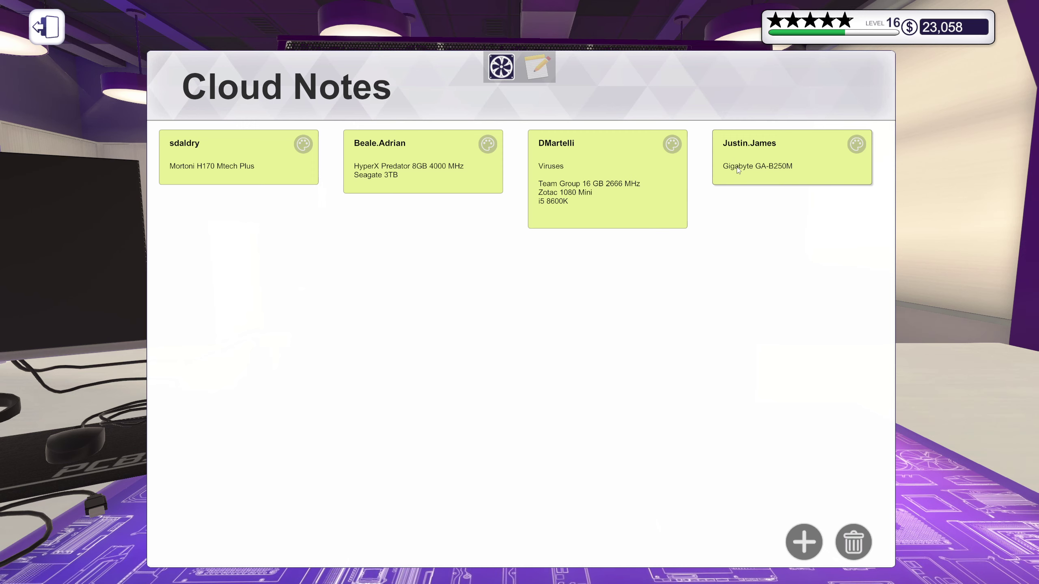
{"action": "key", "text": "Escape"}
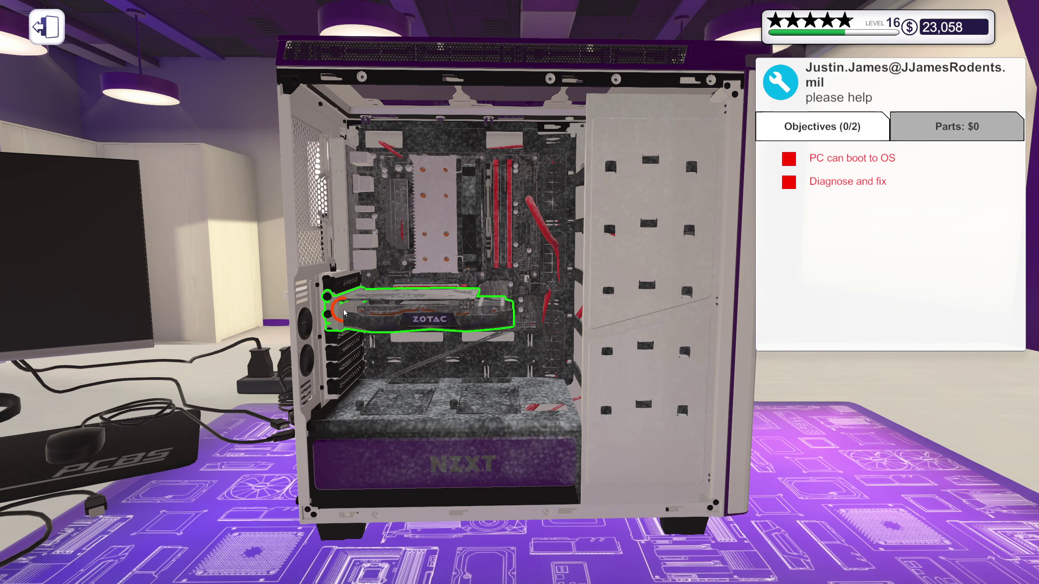
- Remove the graphics card, the CPU cooler and the processor from its socket
{"action": "left_click", "coordinate": [344, 312]}
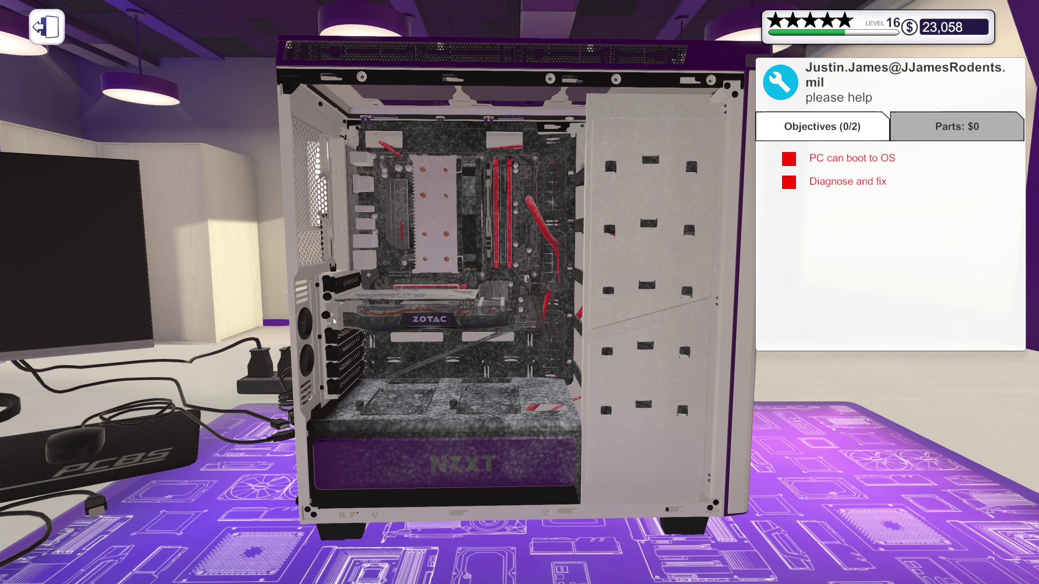
{"action": "left_click", "coordinate": [499, 227]}
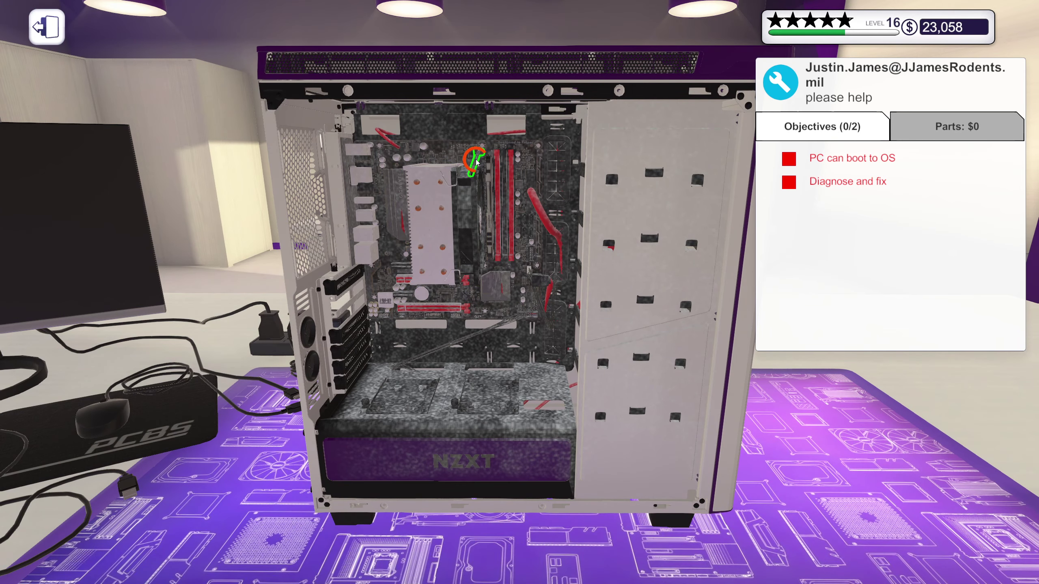
{"action": "left_click", "coordinate": [476, 162]}
{"action": "left_click", "coordinate": [435, 210]}
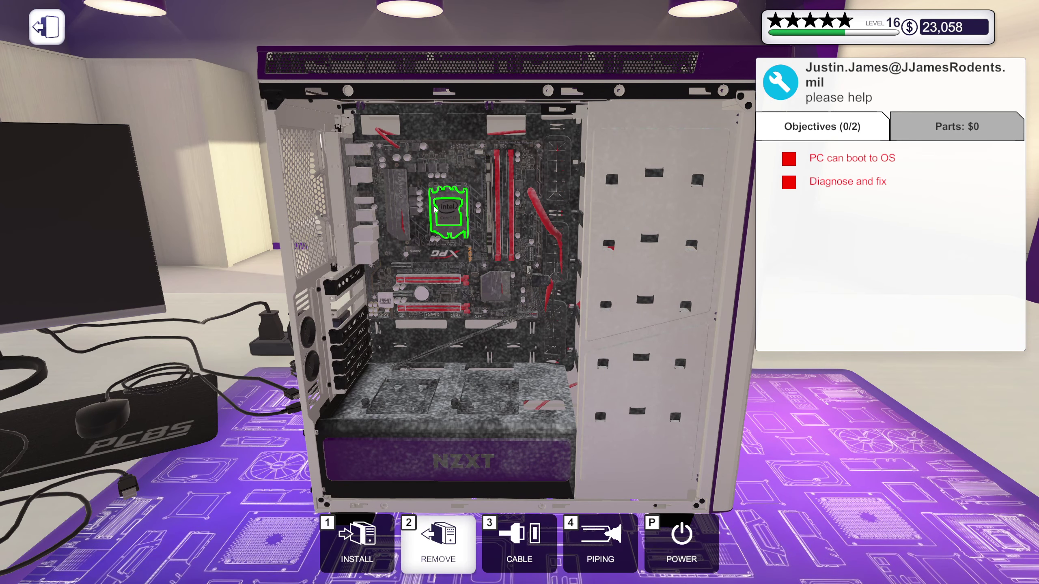
{"action": "left_click", "coordinate": [450, 230]}
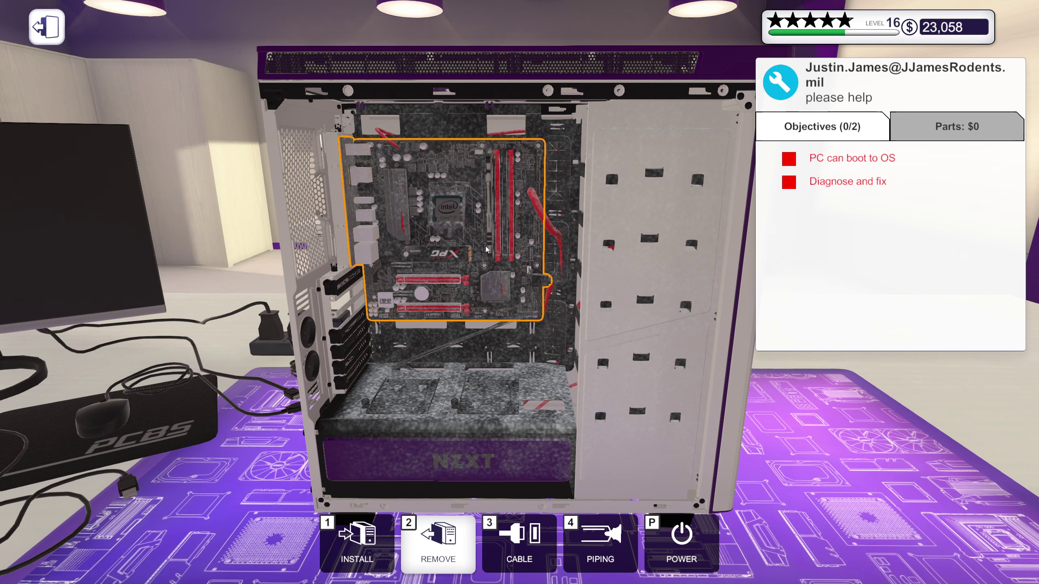
{"action": "left_click", "coordinate": [492, 259]}
{"action": "right_click", "coordinate": [492, 237]}
{"action": "left_click", "coordinate": [440, 269]}
{"action": "right_click", "coordinate": [442, 244]}
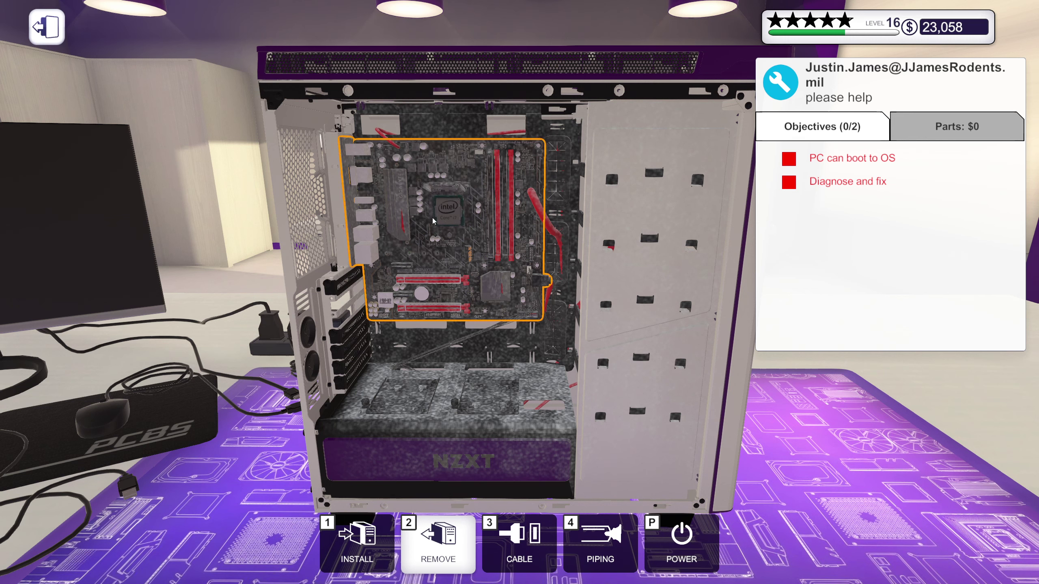
{"action": "left_click", "coordinate": [447, 205]}
{"action": "right_click", "coordinate": [461, 211]}
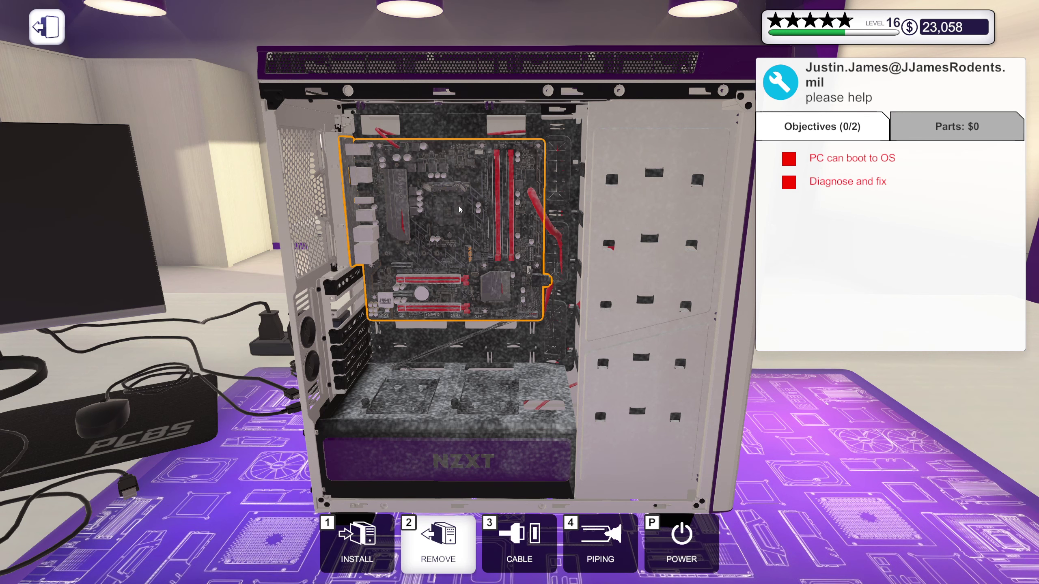
- Unplug the cables by the memory slots, chipset and case, then start removing the motherboard
{"action": "left_click", "coordinate": [540, 207]}
{"action": "left_click", "coordinate": [399, 154]}
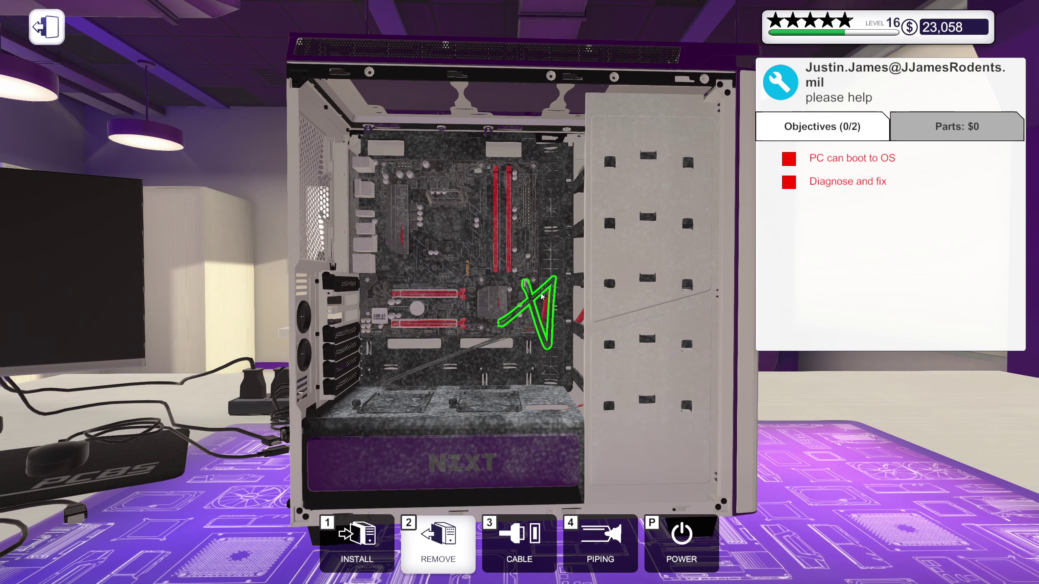
{"action": "left_click", "coordinate": [549, 309]}
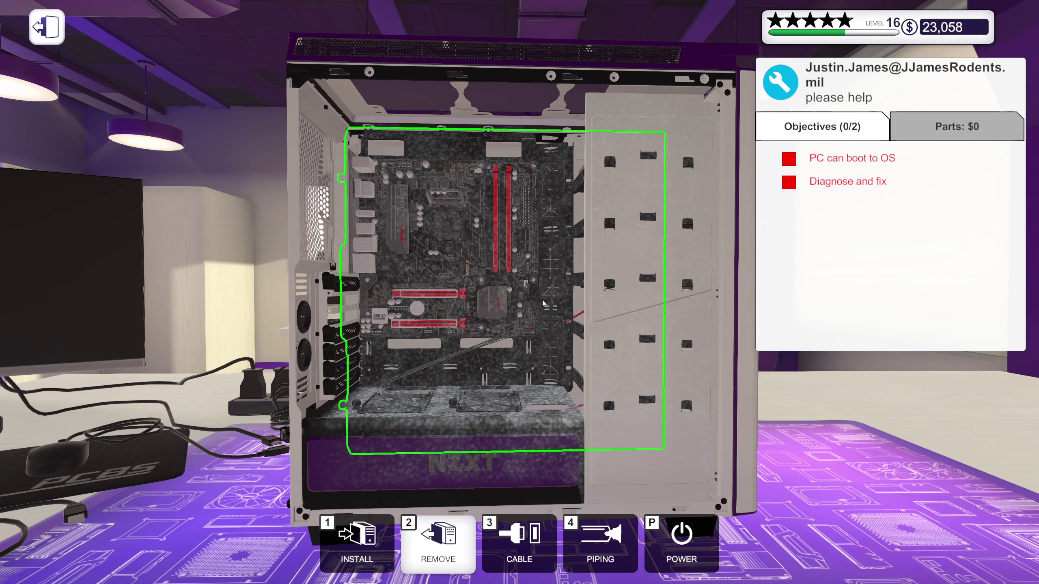
{"action": "left_click", "coordinate": [509, 342]}
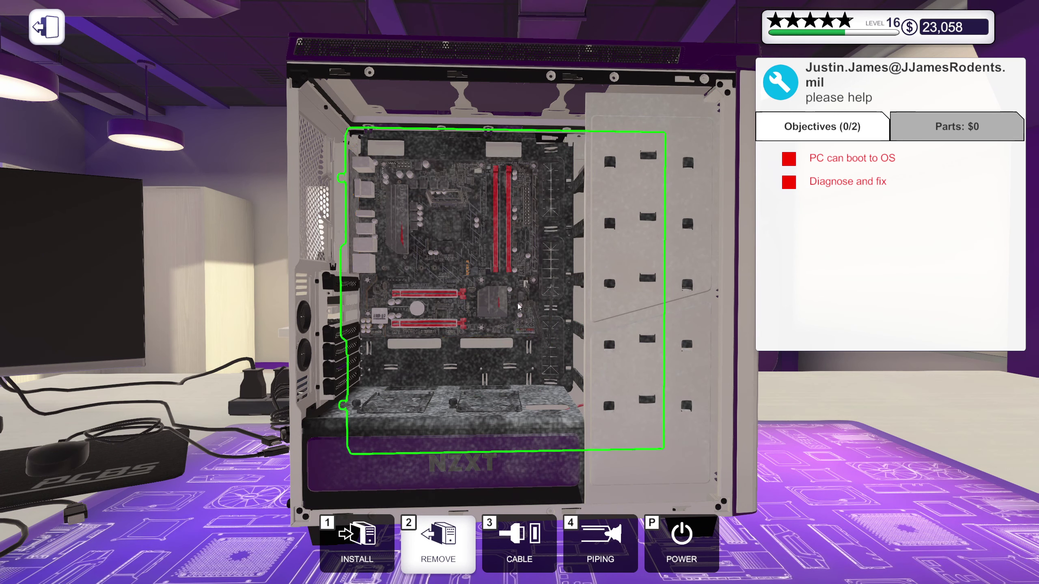
{"action": "left_click", "coordinate": [534, 305]}
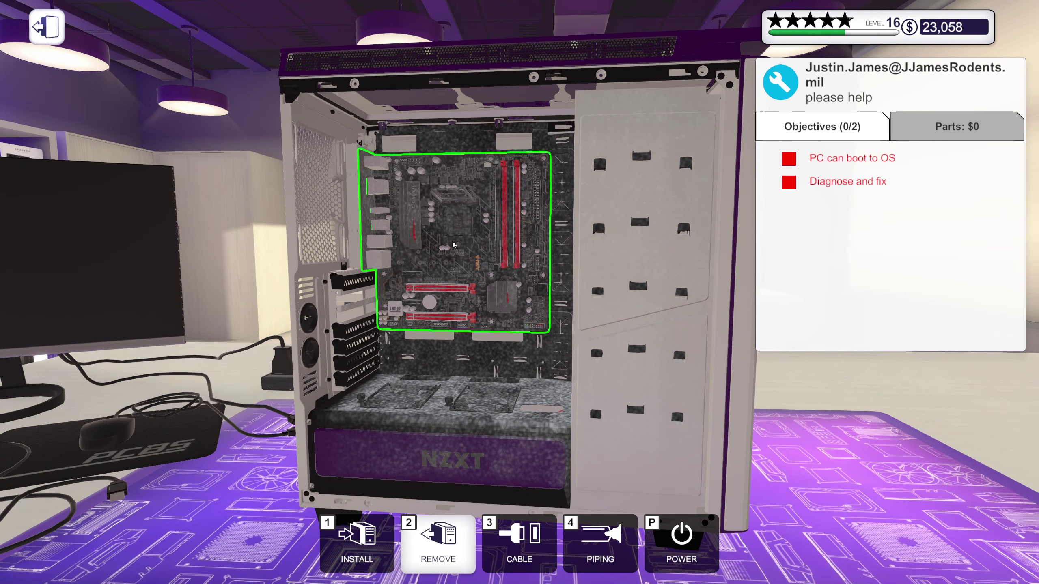
{"action": "left_click", "coordinate": [453, 244]}
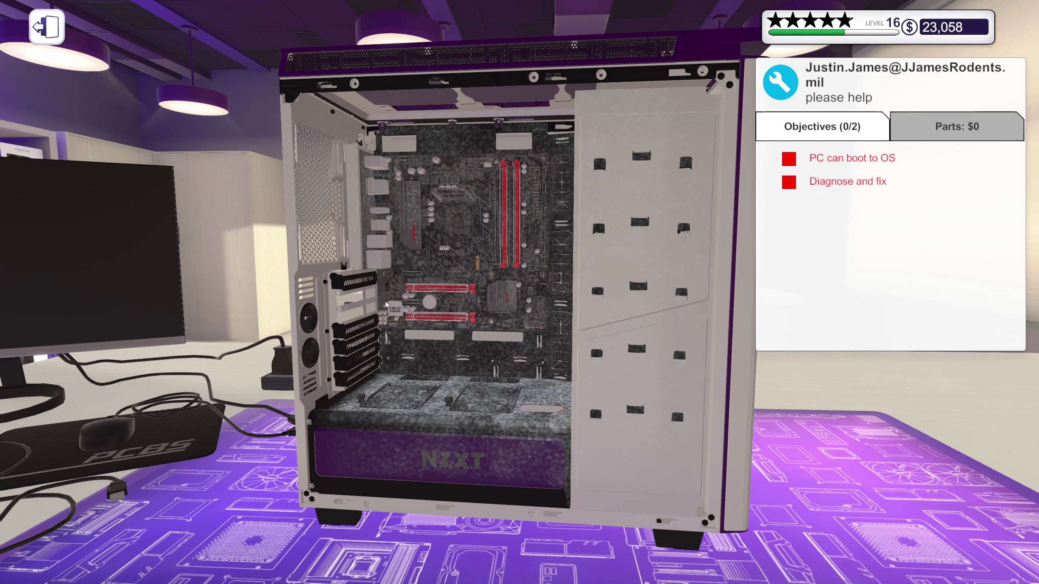
- Pull the motherboard, then use Compressed Air on the PSU cover, interior and floor fan grills
{"action": "left_click", "coordinate": [424, 326]}
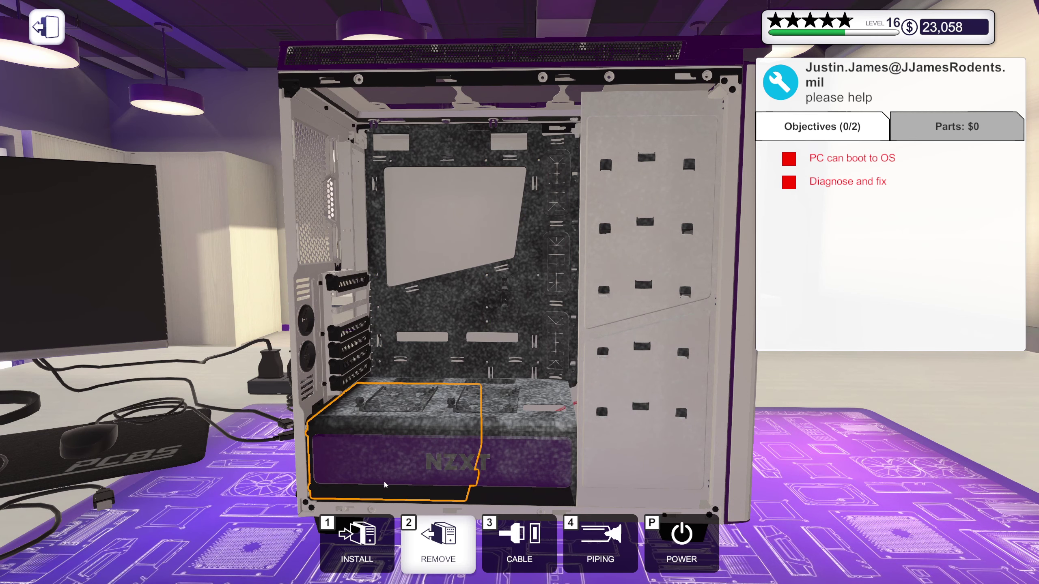
{"action": "left_click", "coordinate": [357, 546]}
{"action": "left_click", "coordinate": [607, 234]}
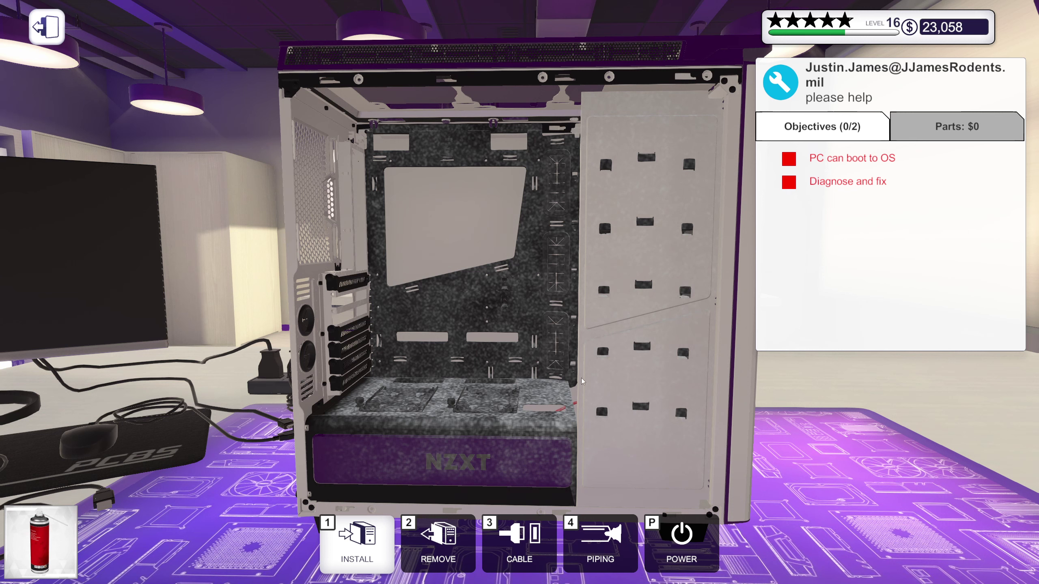
{"action": "left_click_drag", "start_coordinate": [490, 464], "coordinate": [377, 453]}
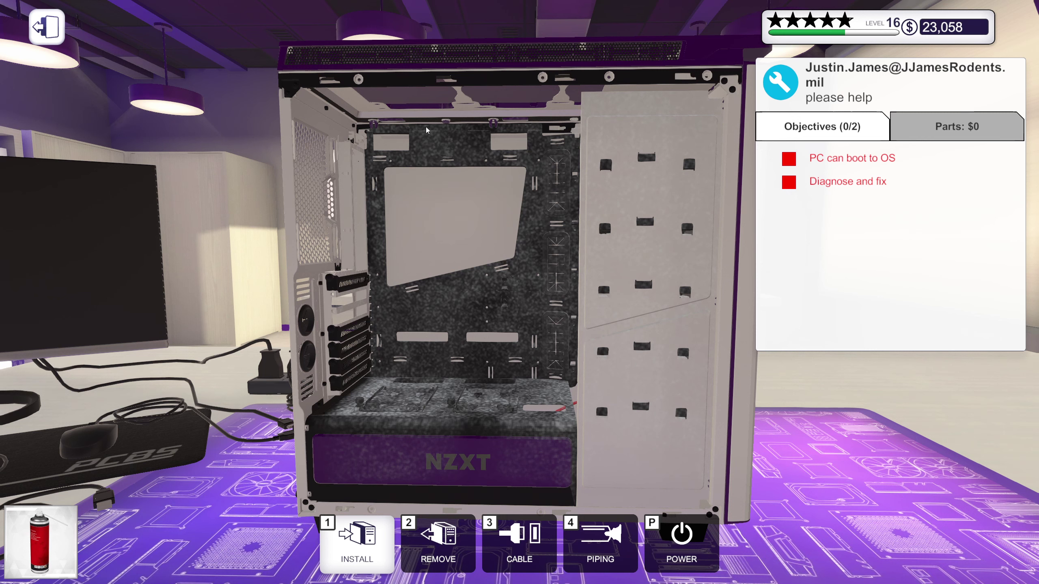
{"action": "left_click_drag", "start_coordinate": [506, 151], "coordinate": [546, 227]}
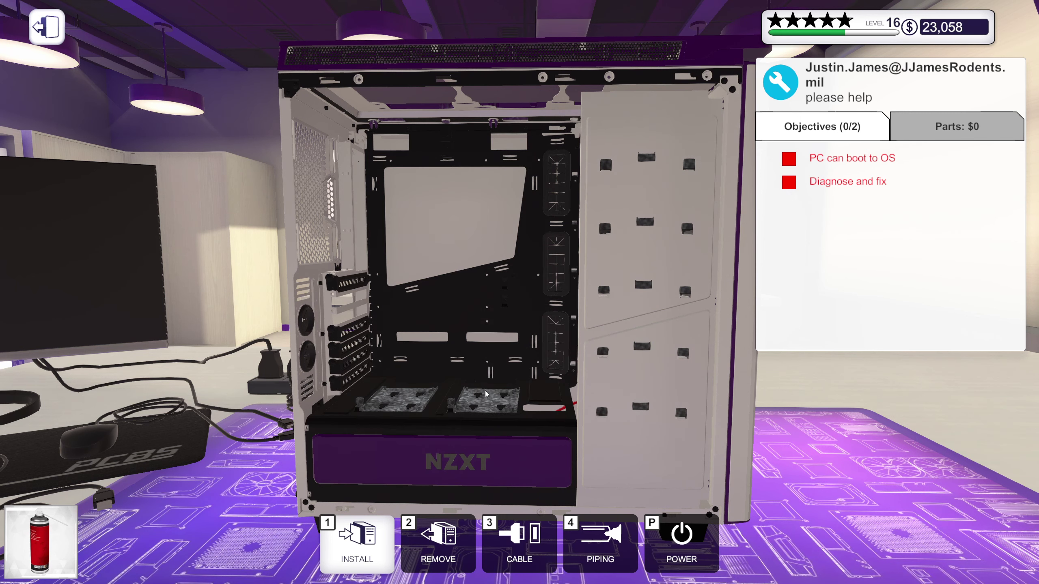
{"action": "left_click_drag", "start_coordinate": [485, 394], "coordinate": [376, 402]}
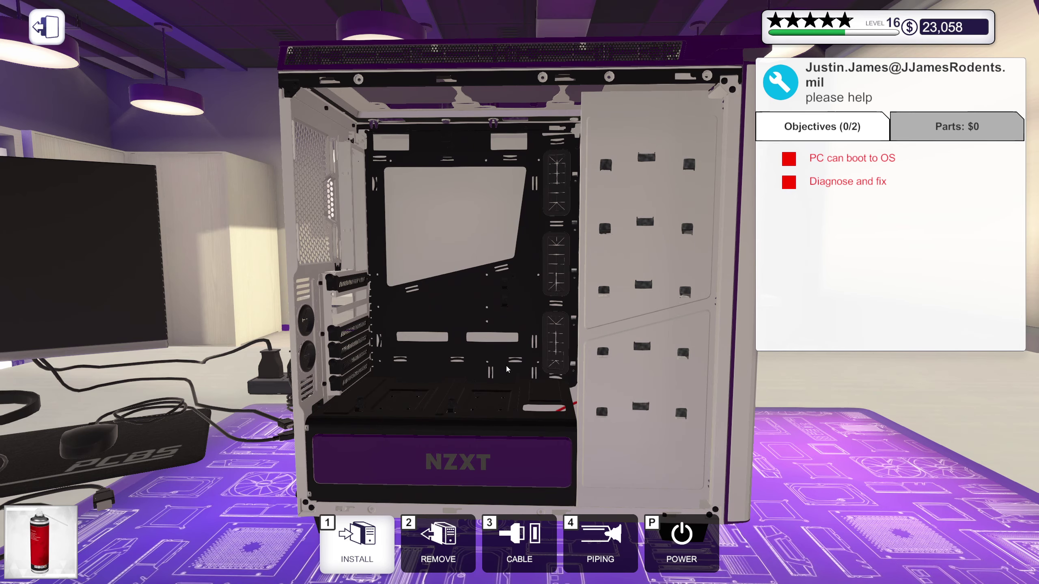
{"action": "mouse_move", "coordinate": [507, 373]}
{"action": "left_mouse_down"}
{"action": "mouse_move", "coordinate": [572, 384]}
{"action": "mouse_move", "coordinate": [583, 168]}
{"action": "left_mouse_up"}
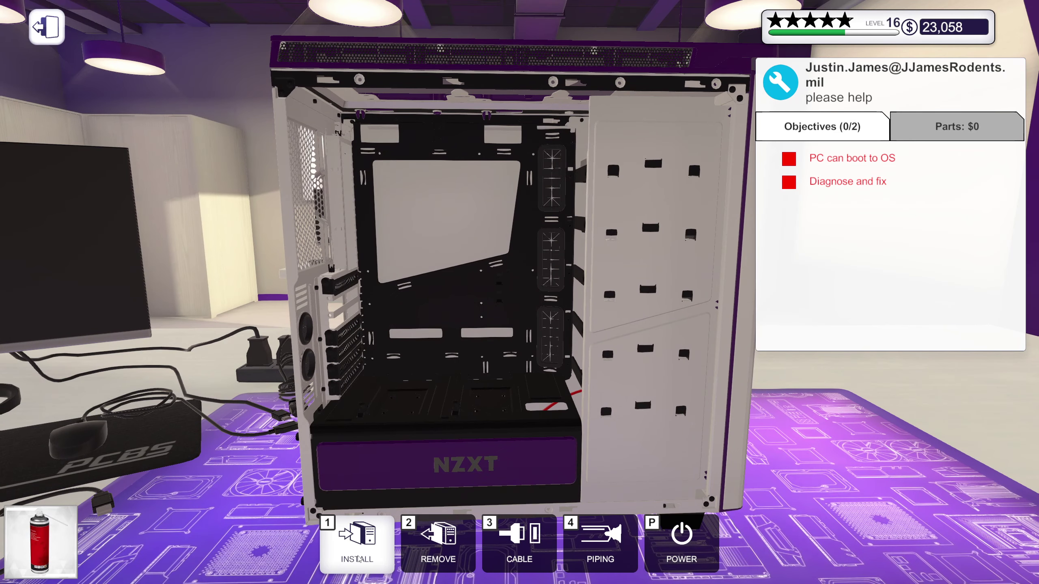
- Take the GIGABYTE GA-B250M-Gaming 5 from the owned Motherboards list
{"action": "left_click", "coordinate": [358, 552]}
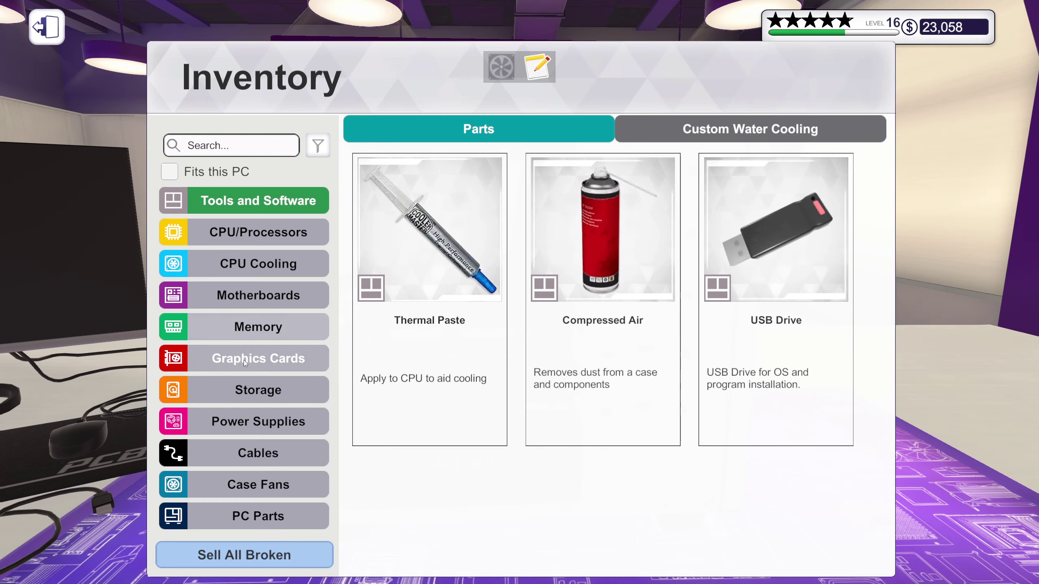
{"action": "left_click", "coordinate": [265, 298]}
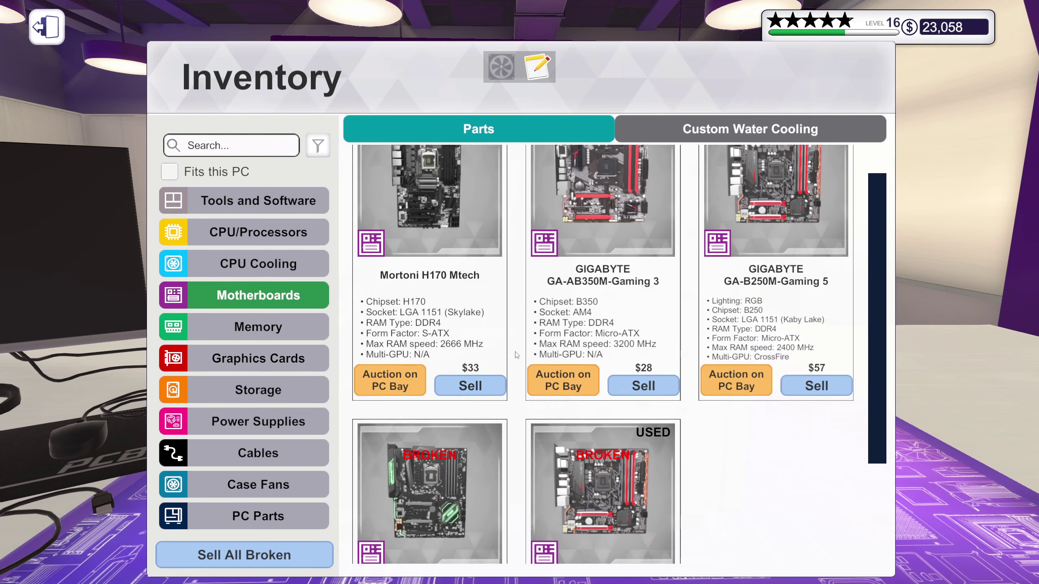
{"action": "scroll", "coordinate": [568, 381], "scroll_direction": "down", "scroll_amount": 2}
{"action": "scroll", "coordinate": [618, 406], "scroll_direction": "up", "scroll_amount": 3}
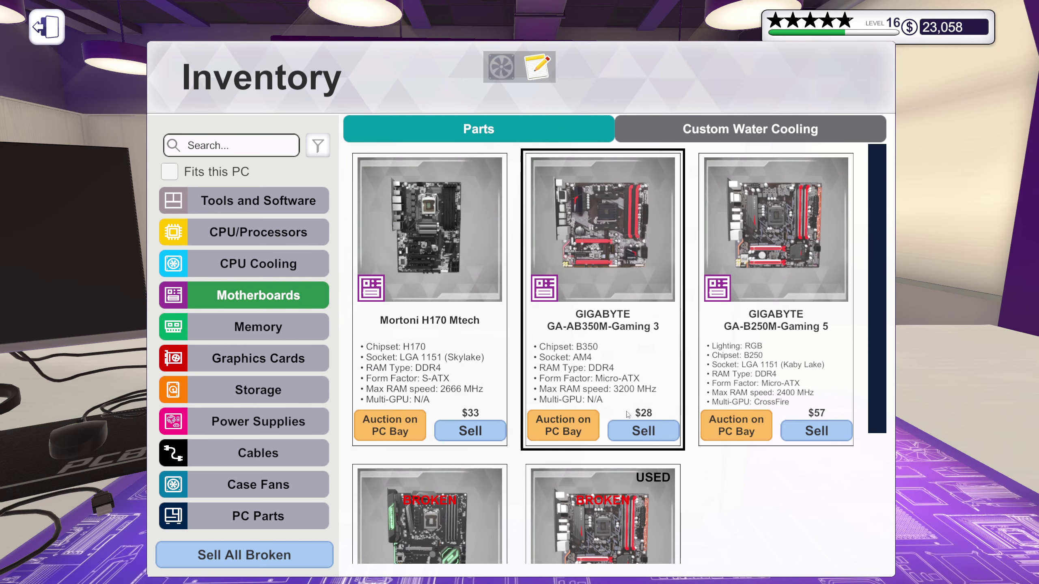
{"action": "scroll", "coordinate": [627, 415], "scroll_direction": "down", "scroll_amount": 2}
{"action": "scroll", "coordinate": [627, 415], "scroll_direction": "up", "scroll_amount": 2}
{"action": "scroll", "coordinate": [615, 282], "scroll_direction": "down", "scroll_amount": 3}
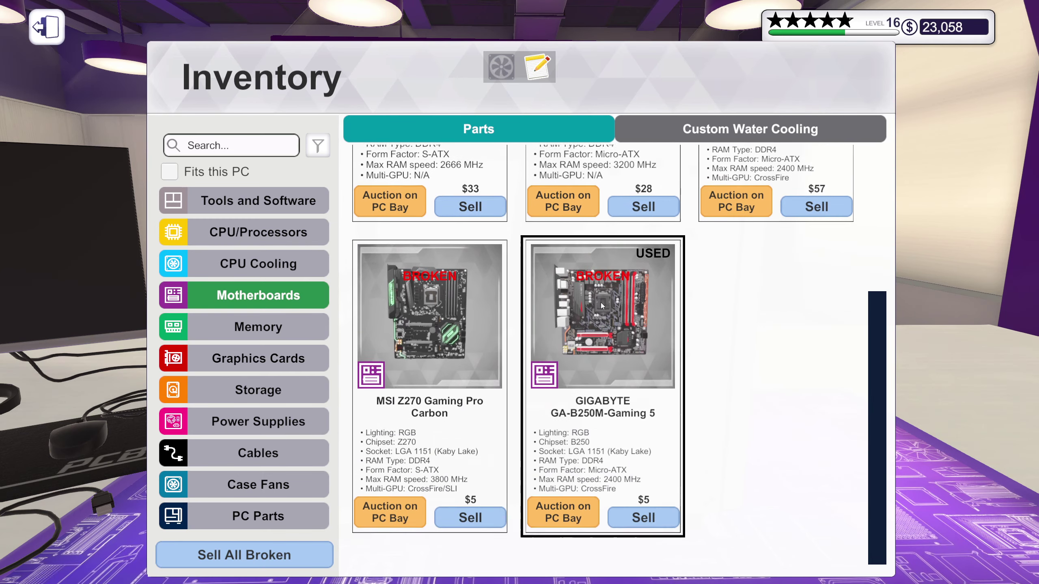
{"action": "scroll", "coordinate": [602, 305], "scroll_direction": "up", "scroll_amount": 3}
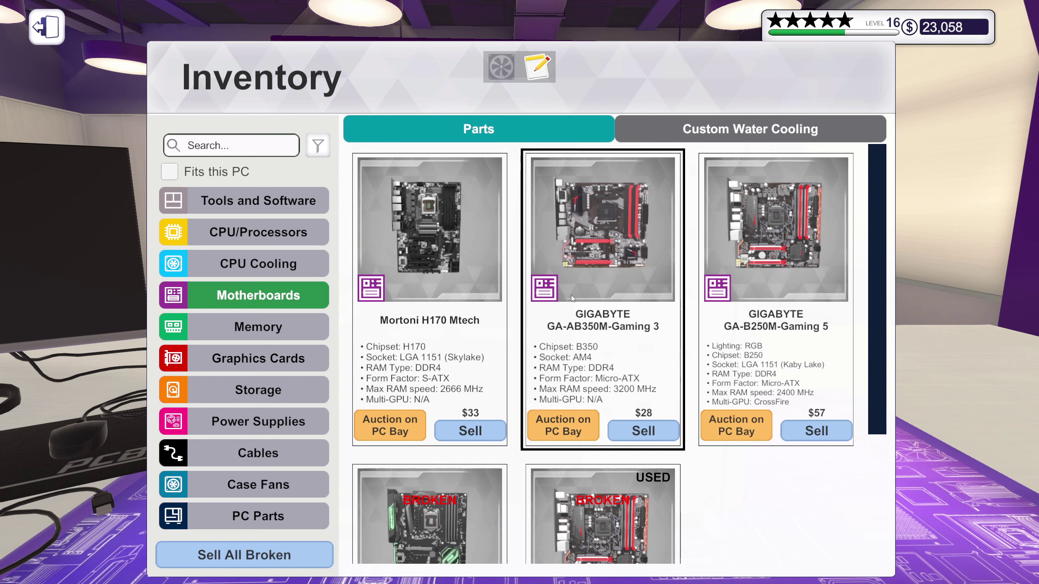
{"action": "left_click", "coordinate": [775, 243]}
{"action": "right_click", "coordinate": [476, 240]}
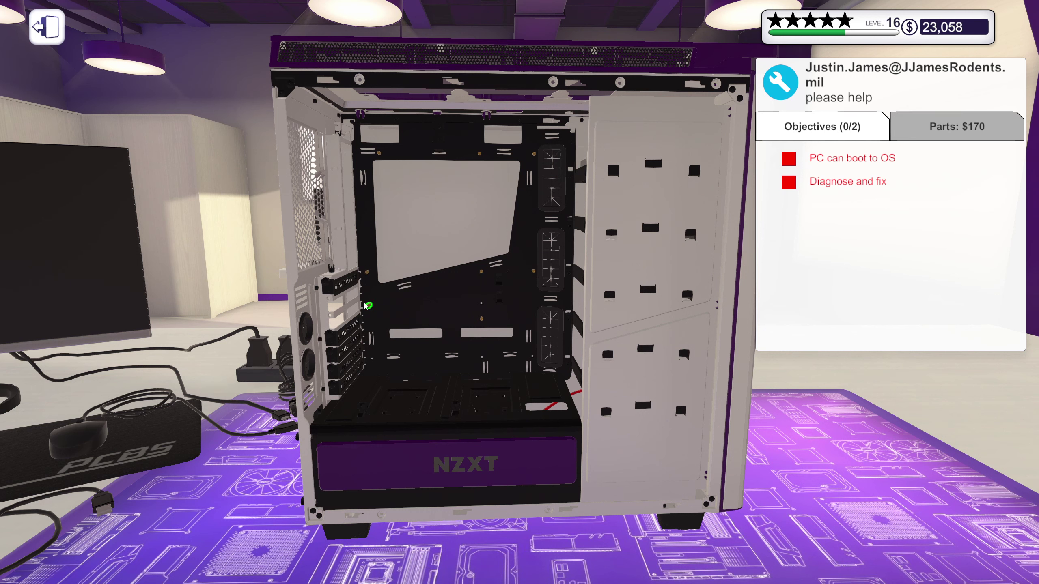
- Mount the GIGABYTE board on the case tray and switch to Remove mode
{"action": "left_click", "coordinate": [449, 317]}
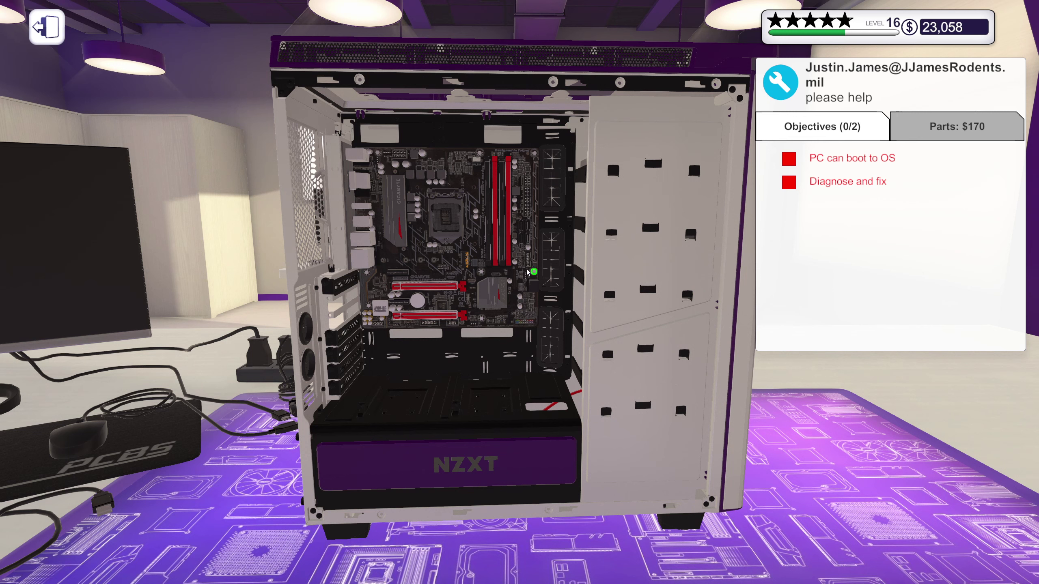
{"action": "key", "text": "2"}
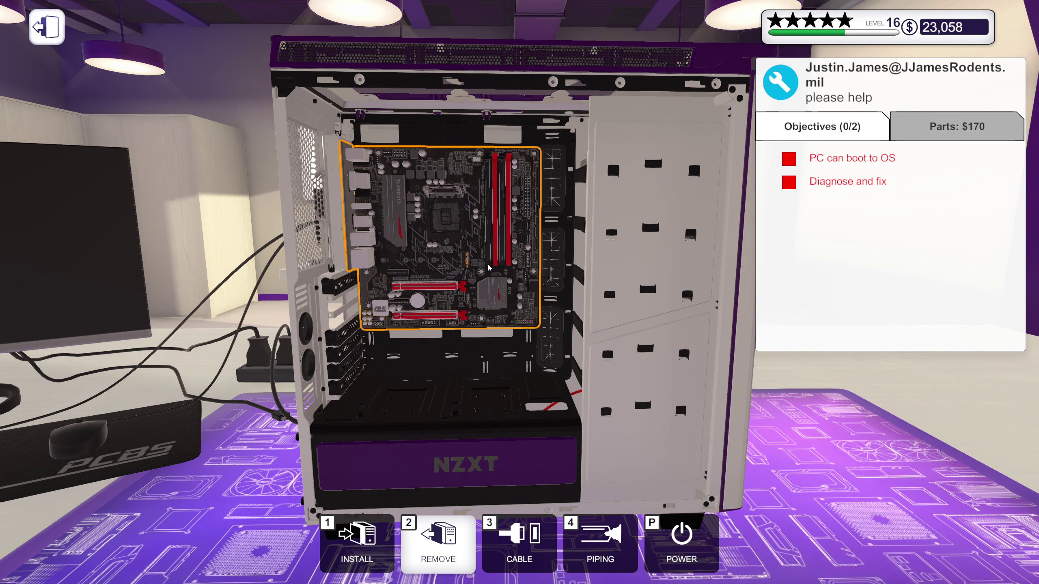
{"action": "scroll", "coordinate": [502, 263], "scroll_direction": "up", "scroll_amount": 3}
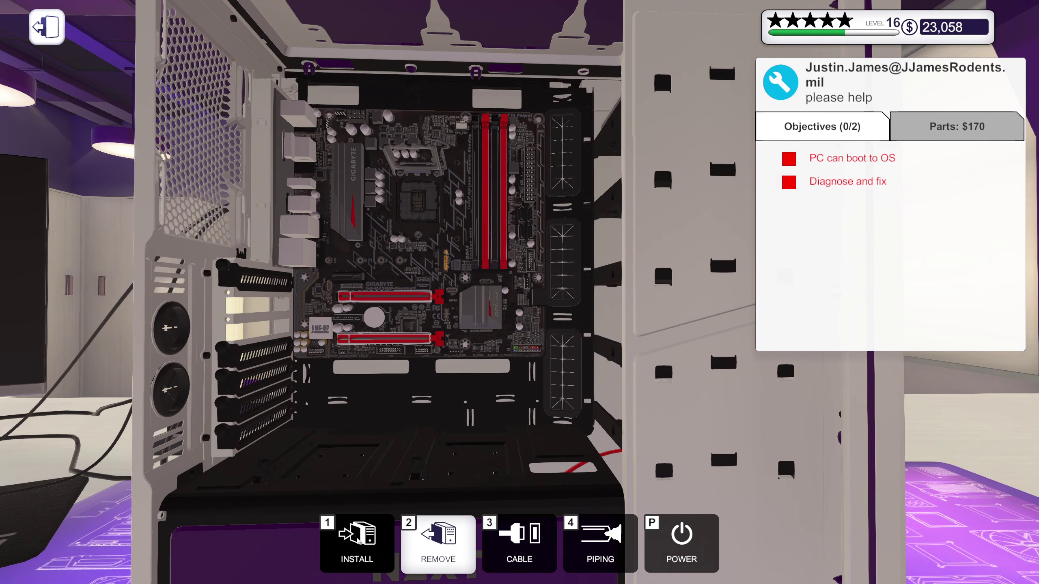
- Install the Intel Core i7-6700 processor and the ZOTAC graphics card
{"action": "left_click", "coordinate": [357, 540]}
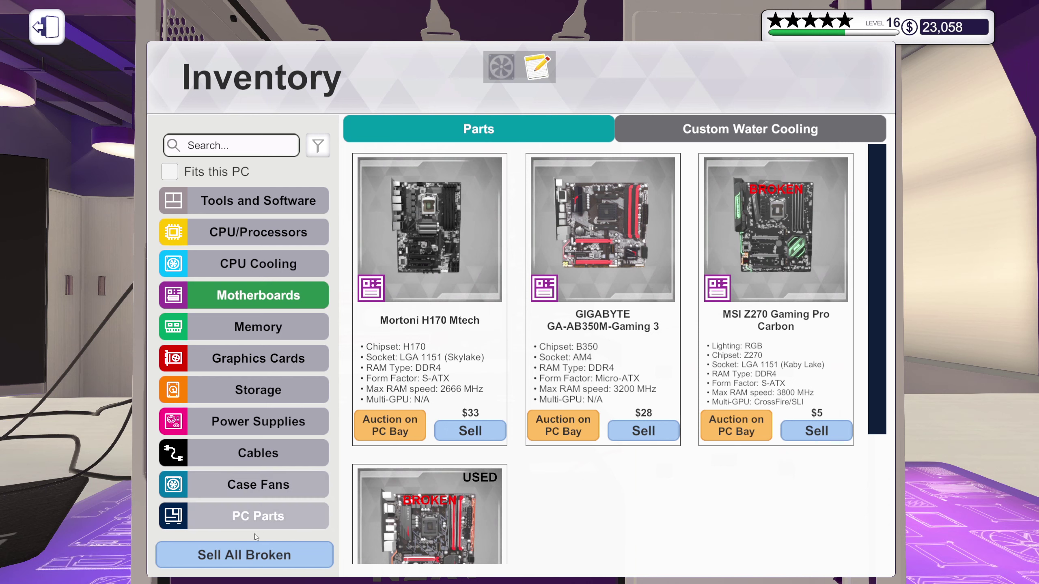
{"action": "left_click", "coordinate": [261, 521]}
{"action": "scroll", "coordinate": [611, 312], "scroll_direction": "down", "scroll_amount": 3}
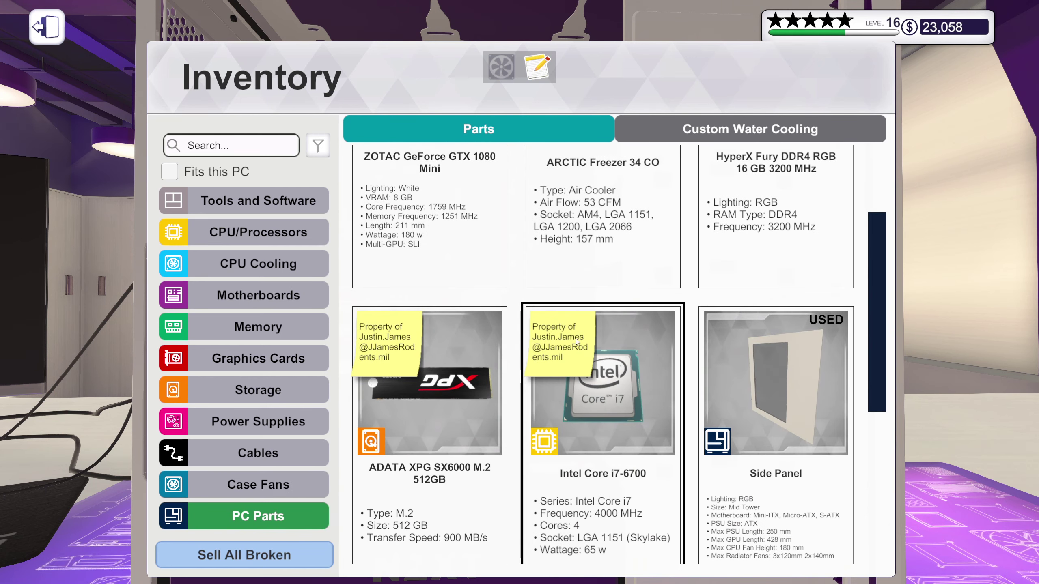
{"action": "left_click", "coordinate": [575, 391]}
{"action": "left_click", "coordinate": [425, 218]}
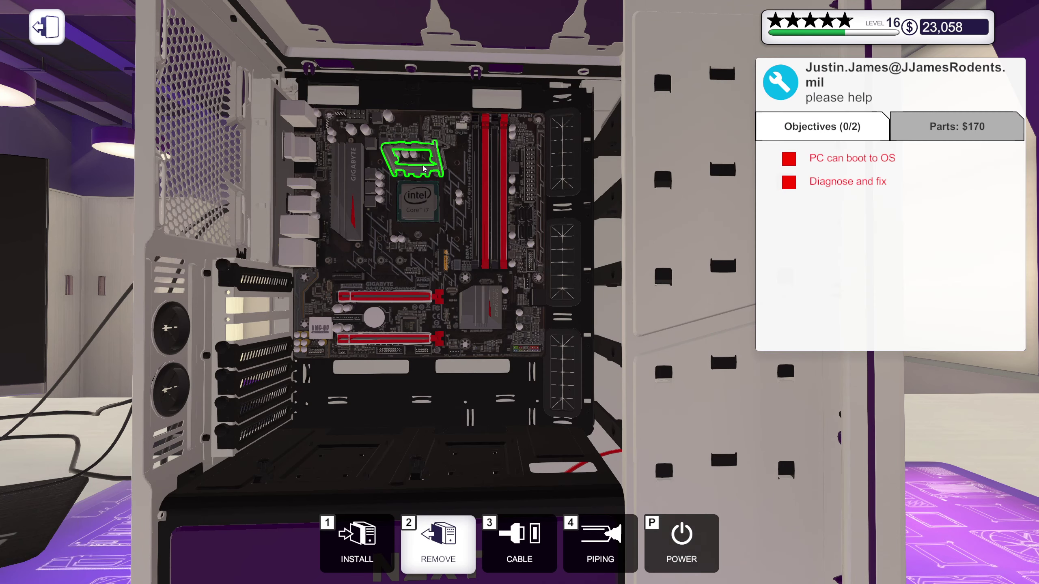
{"action": "left_click", "coordinate": [357, 540]}
{"action": "left_click", "coordinate": [457, 383]}
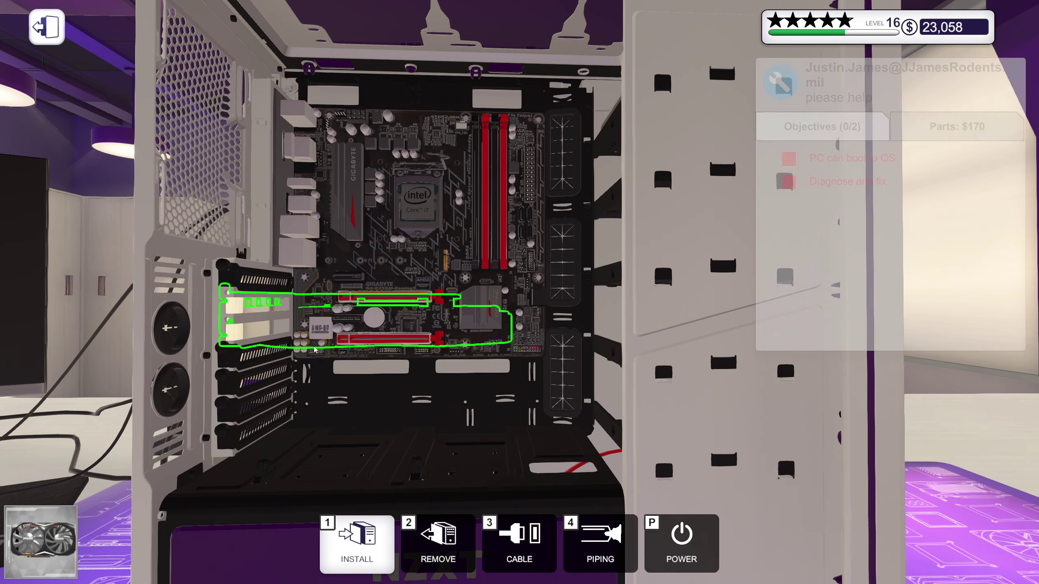
{"action": "left_click", "coordinate": [307, 330]}
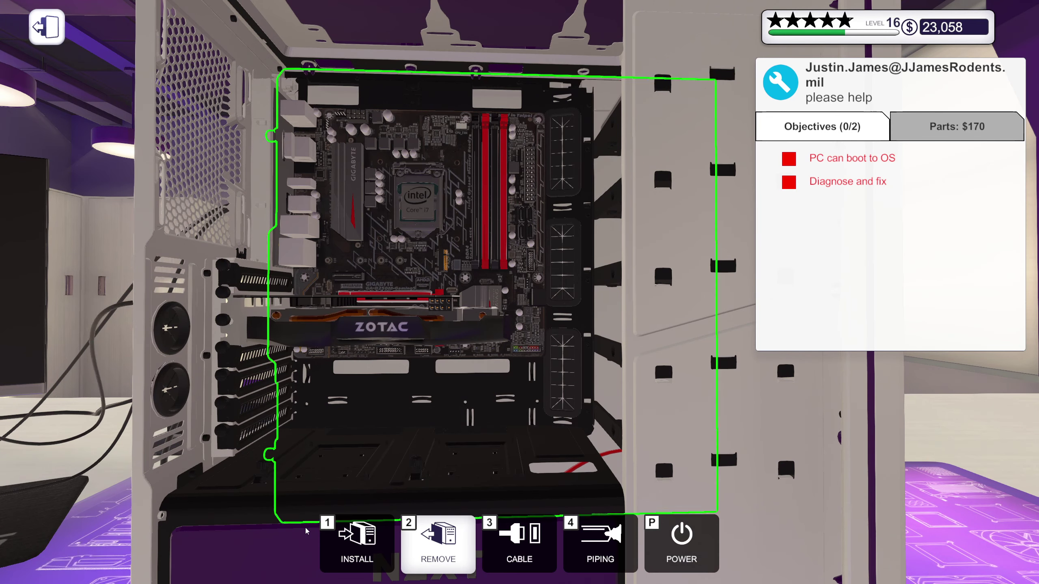
- Fit the HyperX Fury memory and the ADATA M.2 SSD
{"action": "left_click", "coordinate": [359, 540]}
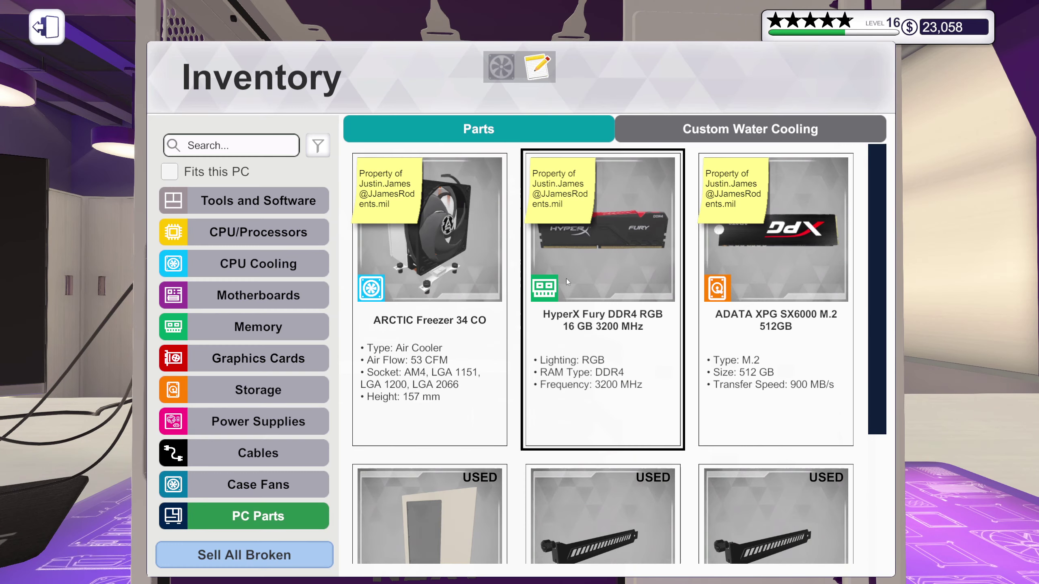
{"action": "left_click", "coordinate": [601, 247]}
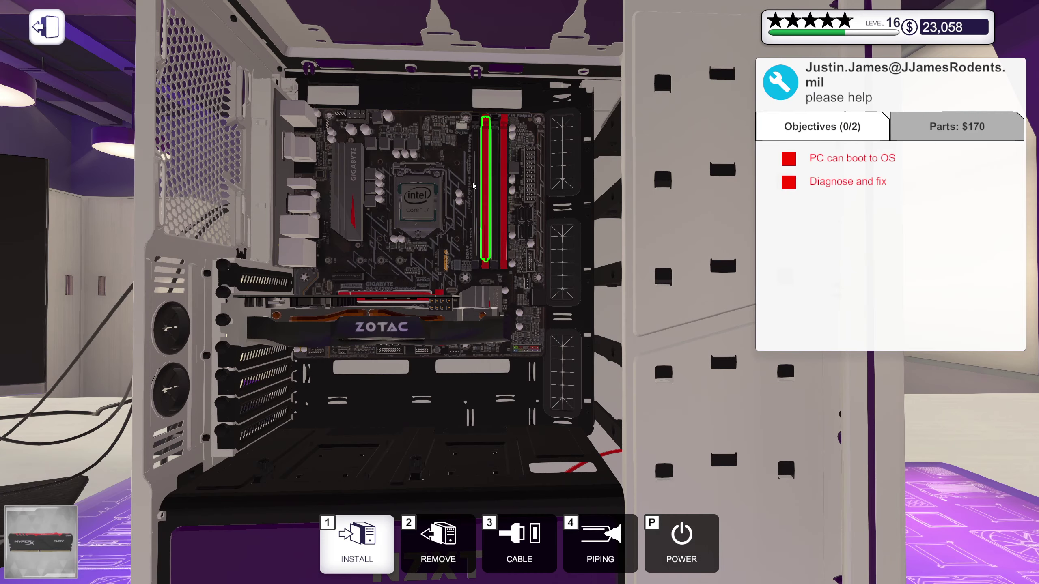
{"action": "key", "text": "2"}
{"action": "left_click_drag", "start_coordinate": [452, 236], "coordinate": [406, 235]}
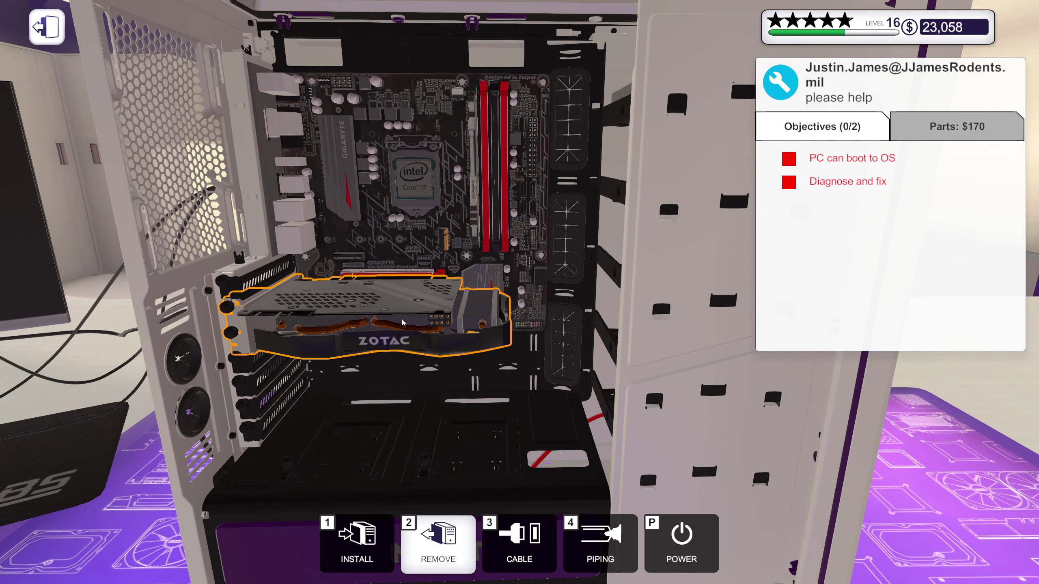
{"action": "key", "text": "1"}
{"action": "left_click", "coordinate": [599, 257]}
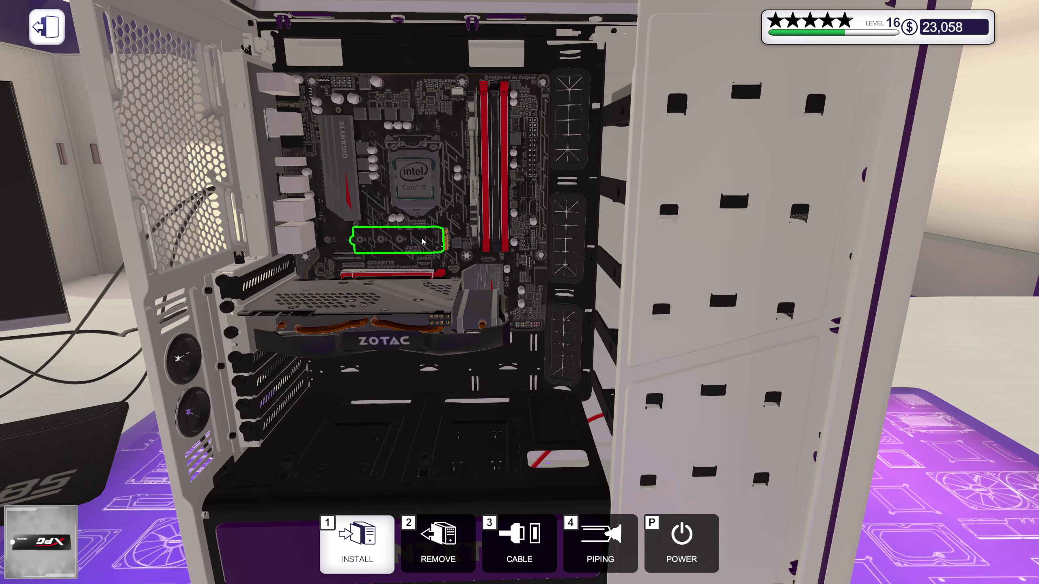
{"action": "left_click", "coordinate": [360, 250]}
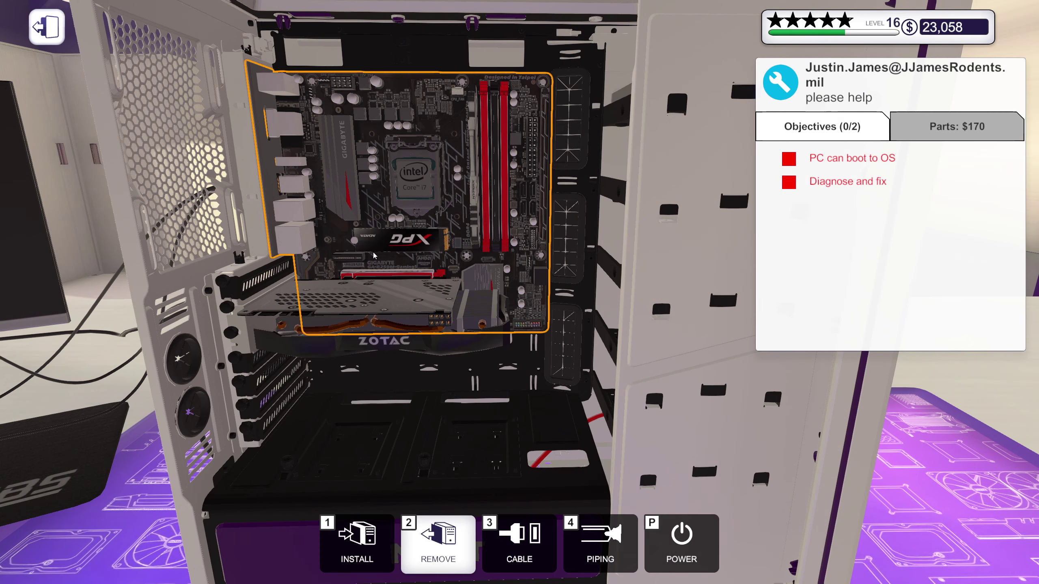
- Apply thermal paste to the CPU and mount the ARCTIC Freezer 34 CO cooler
{"action": "key", "text": "1"}
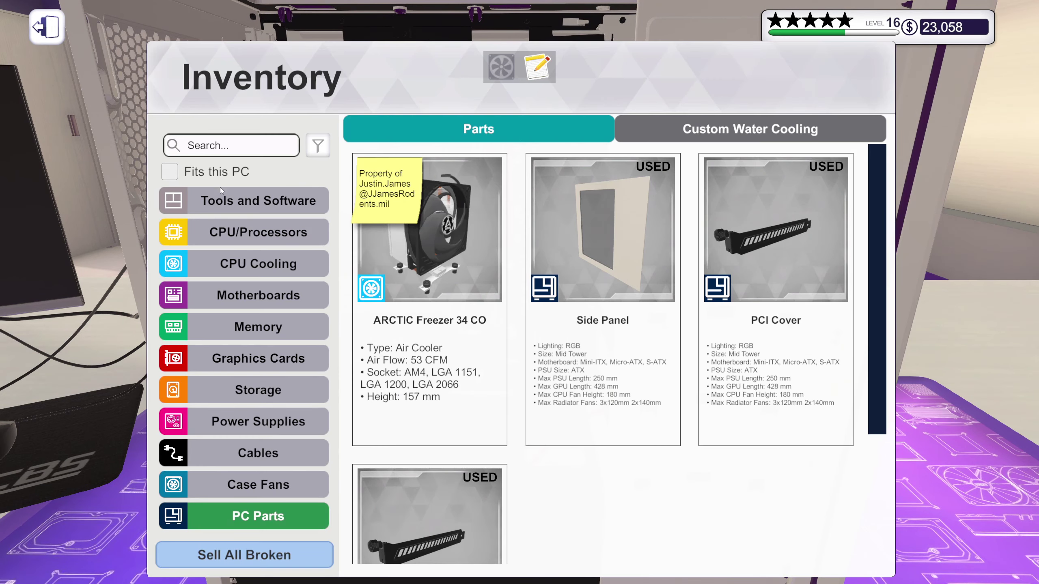
{"action": "left_click", "coordinate": [244, 200]}
{"action": "left_click", "coordinate": [400, 203]}
{"action": "left_click", "coordinate": [410, 174]}
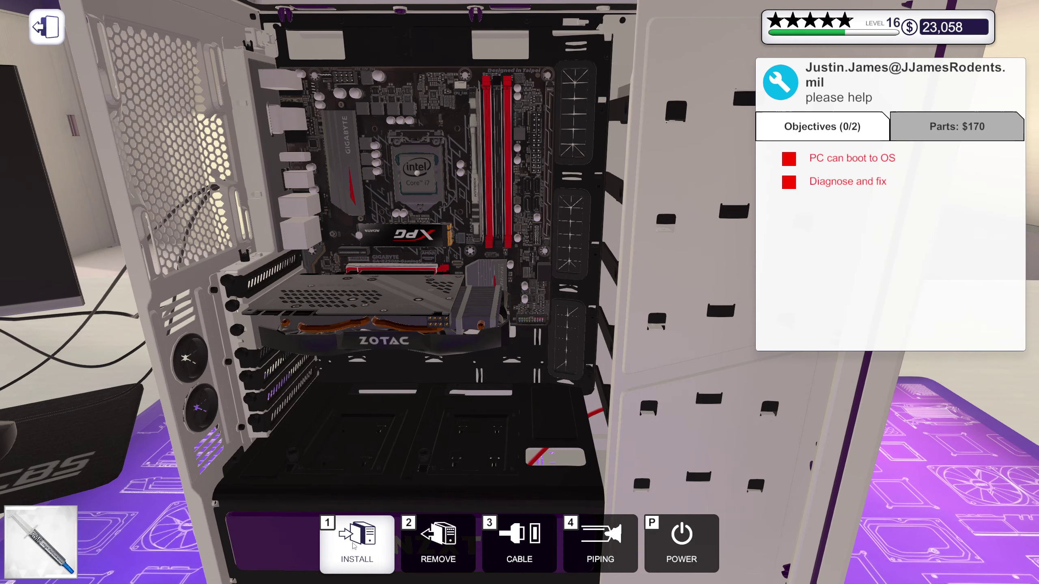
{"action": "key", "text": "1"}
{"action": "left_click", "coordinate": [270, 521]}
{"action": "left_click", "coordinate": [432, 260]}
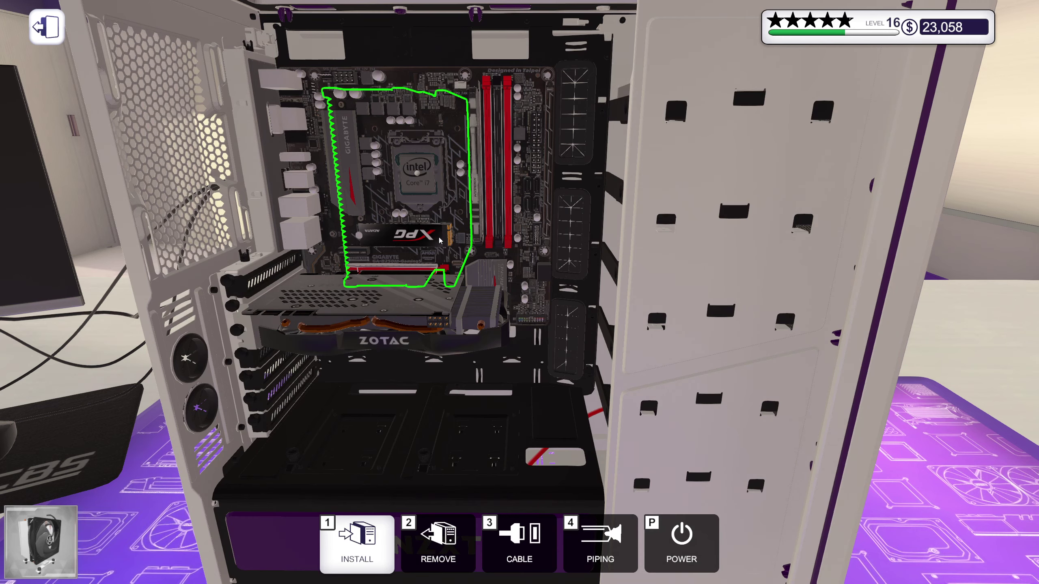
{"action": "left_click", "coordinate": [437, 237]}
{"action": "left_click", "coordinate": [437, 237]}
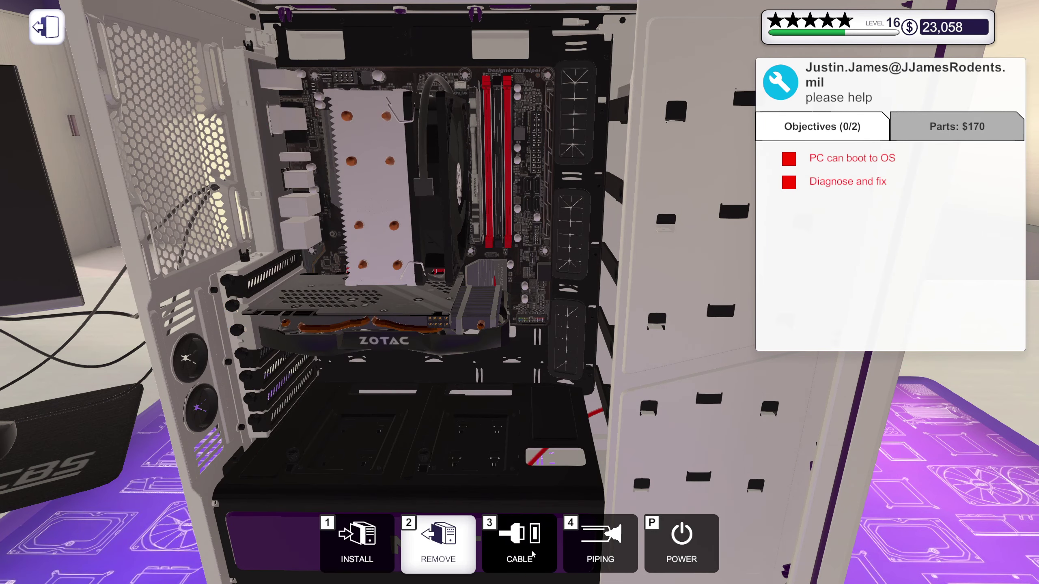
{"action": "key", "text": "3"}
- Choose Ribbon Plastic Plain Red cables and reconnect the CPU fan cable
{"action": "left_click", "coordinate": [24, 543]}
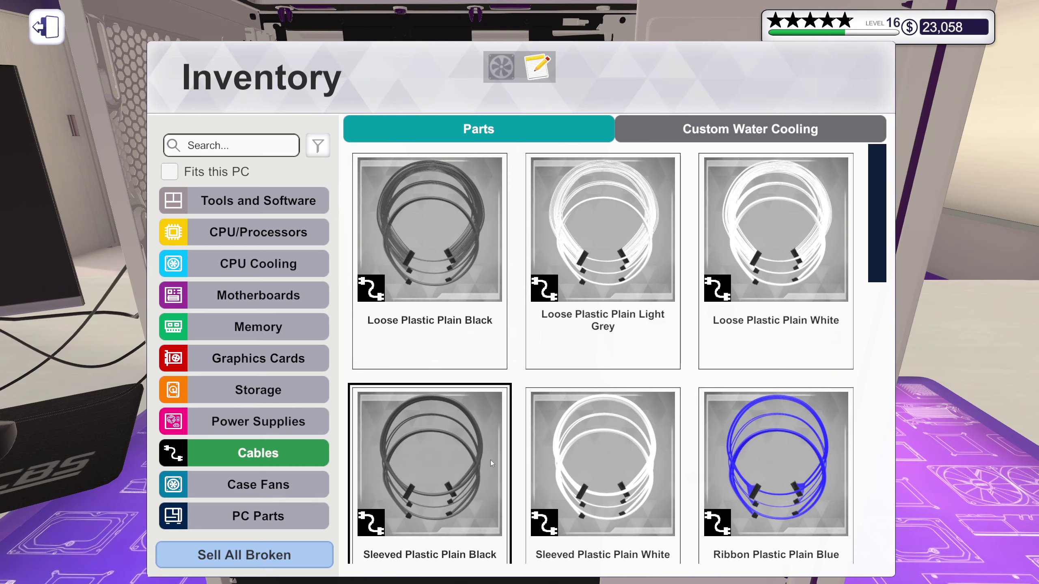
{"action": "scroll", "coordinate": [496, 455], "scroll_direction": "down", "scroll_amount": 5}
{"action": "left_click", "coordinate": [460, 421]}
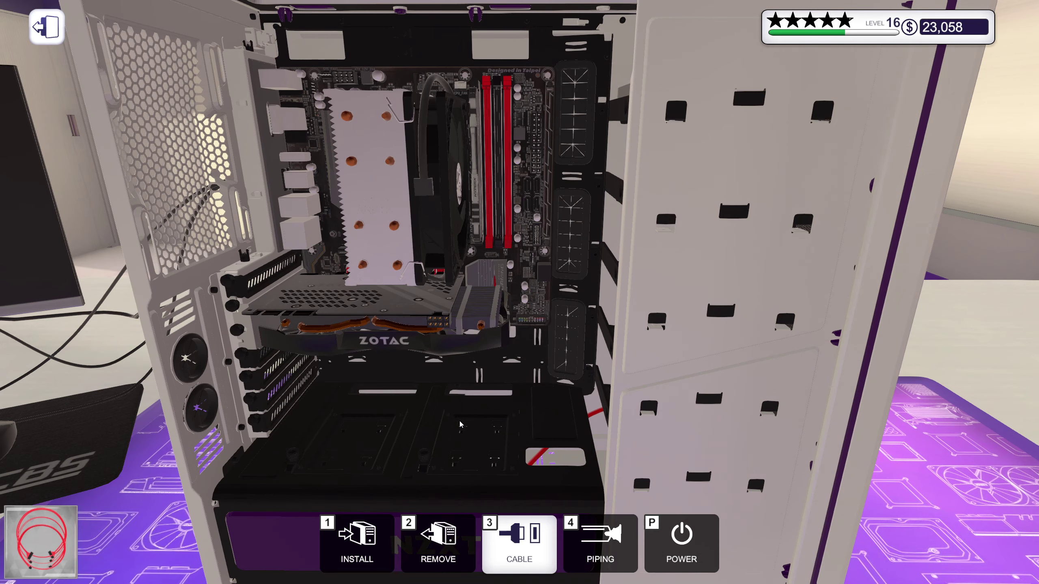
{"action": "key", "text": "Tab"}
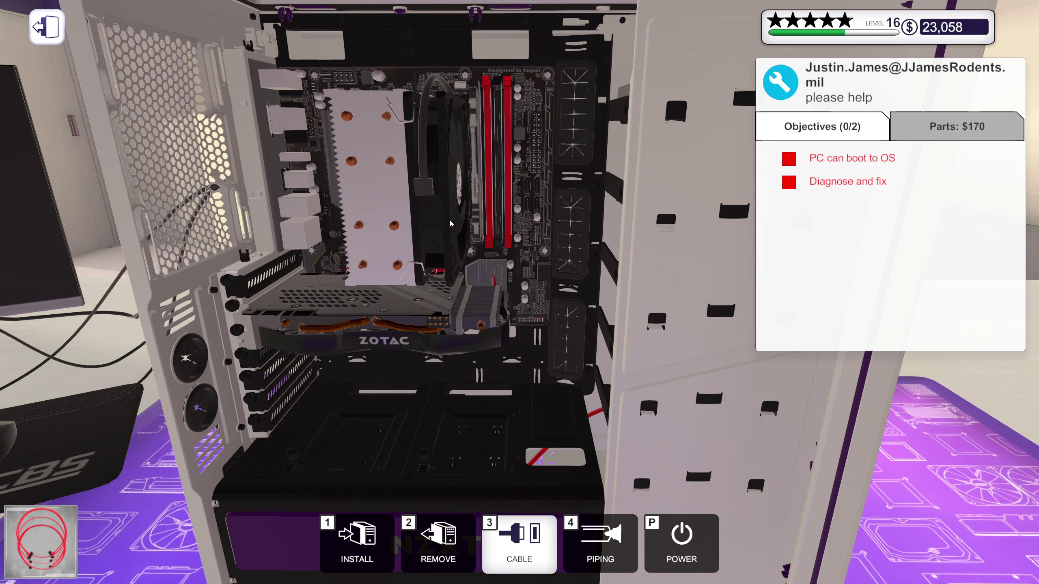
{"action": "left_click_drag", "start_coordinate": [454, 126], "coordinate": [457, 110]}
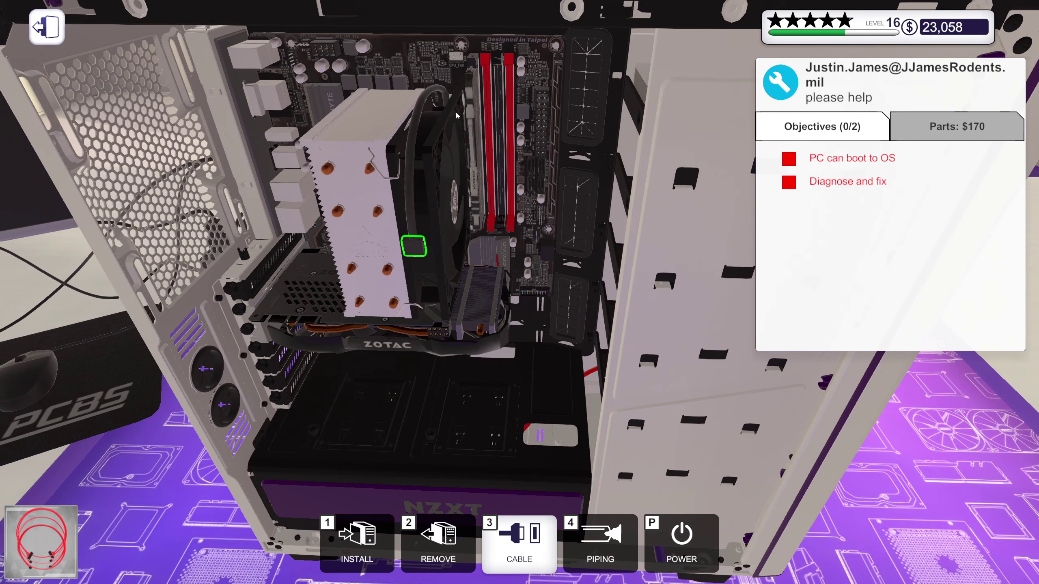
{"action": "left_click", "coordinate": [463, 57]}
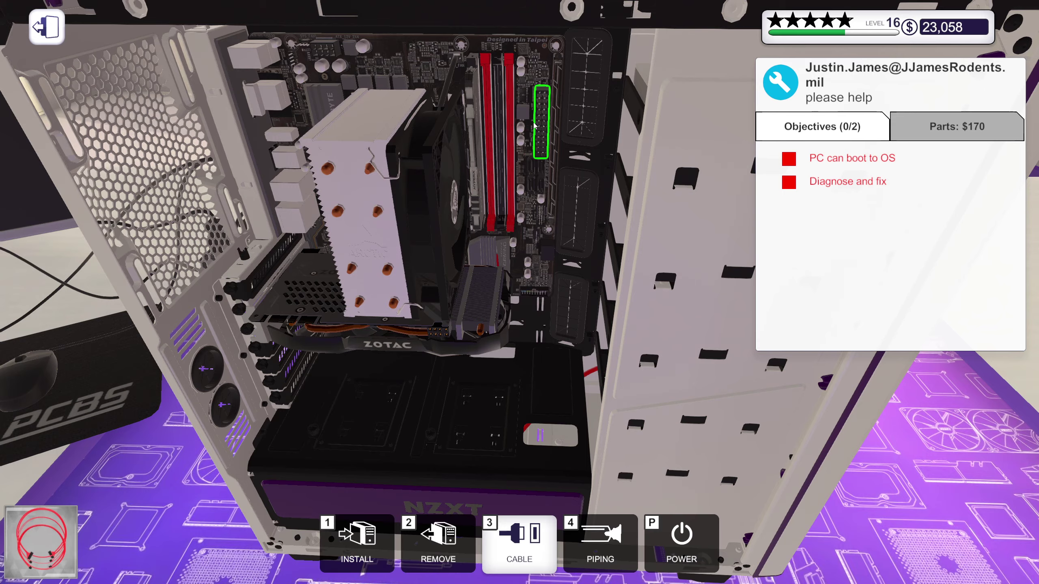
- Connect the main 24-pin power and the graphics card power cable
{"action": "left_click_drag", "start_coordinate": [534, 123], "coordinate": [472, 422]}
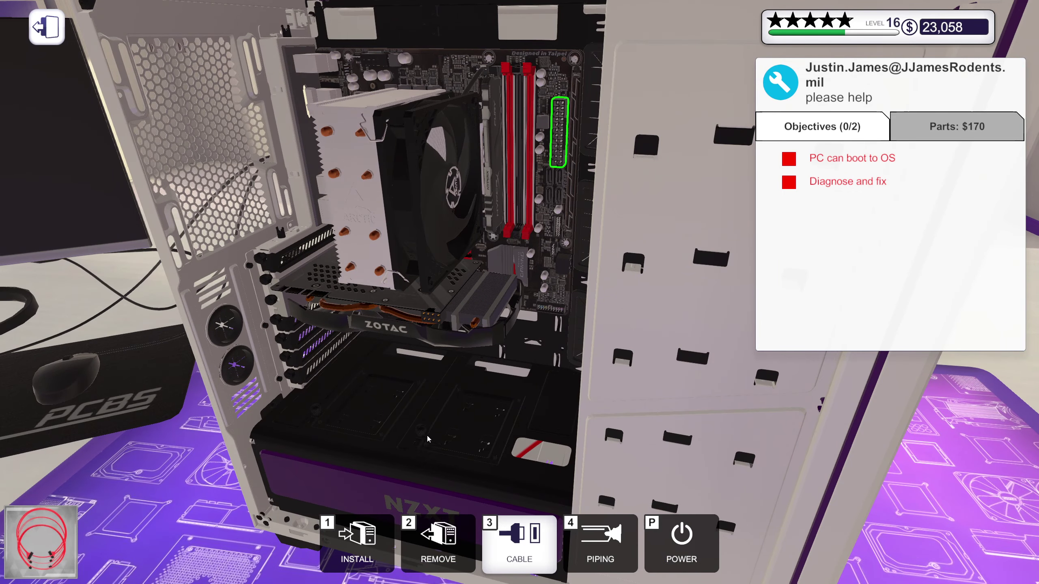
{"action": "mouse_move", "coordinate": [382, 398]}
{"action": "left_mouse_down"}
{"action": "mouse_move", "coordinate": [422, 503]}
{"action": "mouse_move", "coordinate": [467, 474]}
{"action": "mouse_move", "coordinate": [369, 71]}
{"action": "mouse_move", "coordinate": [486, 482]}
{"action": "left_mouse_up"}
{"action": "left_click", "coordinate": [492, 463]}
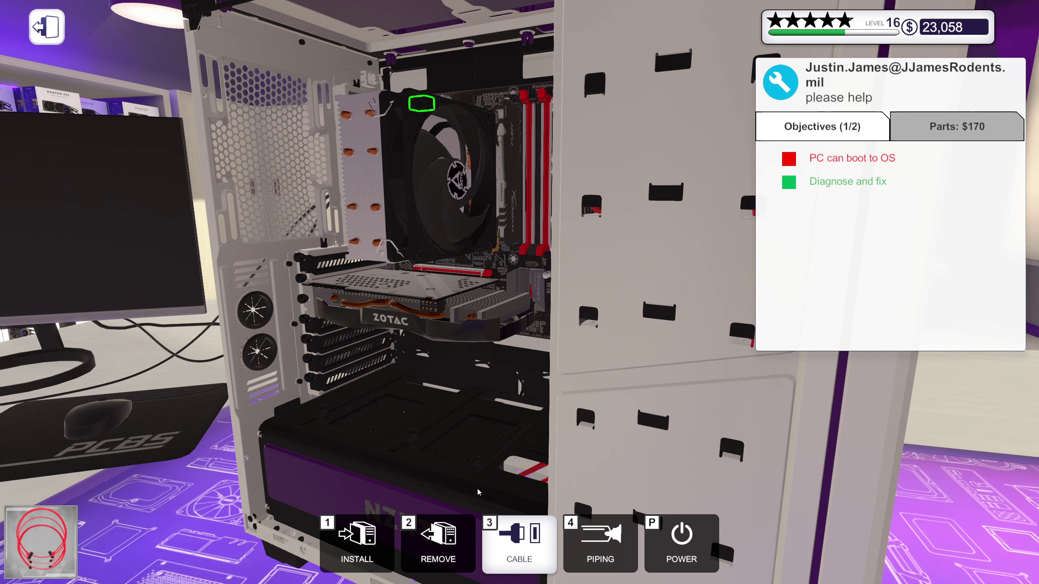
{"action": "left_click", "coordinate": [431, 311]}
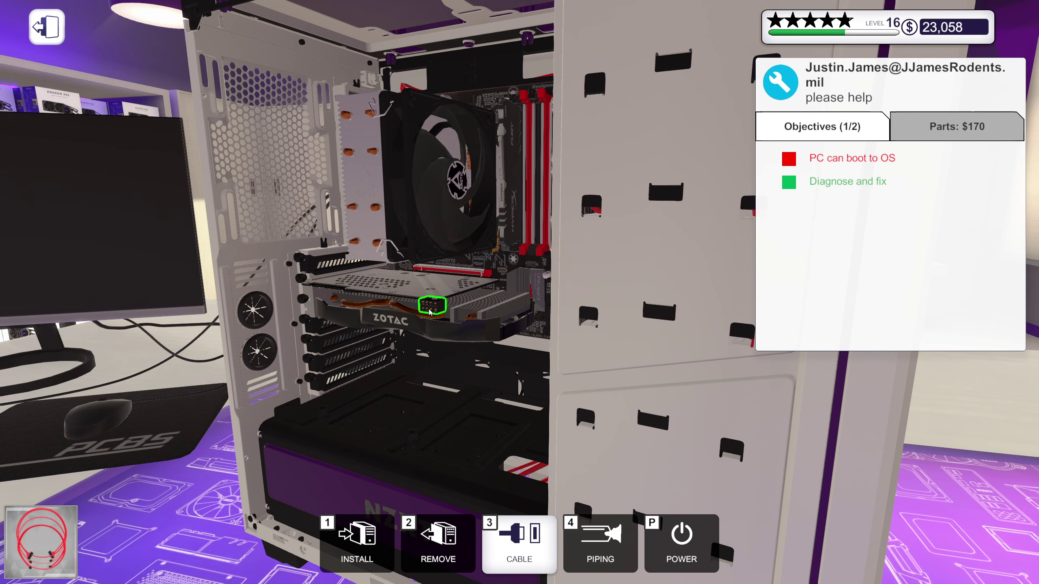
{"action": "left_click", "coordinate": [445, 489]}
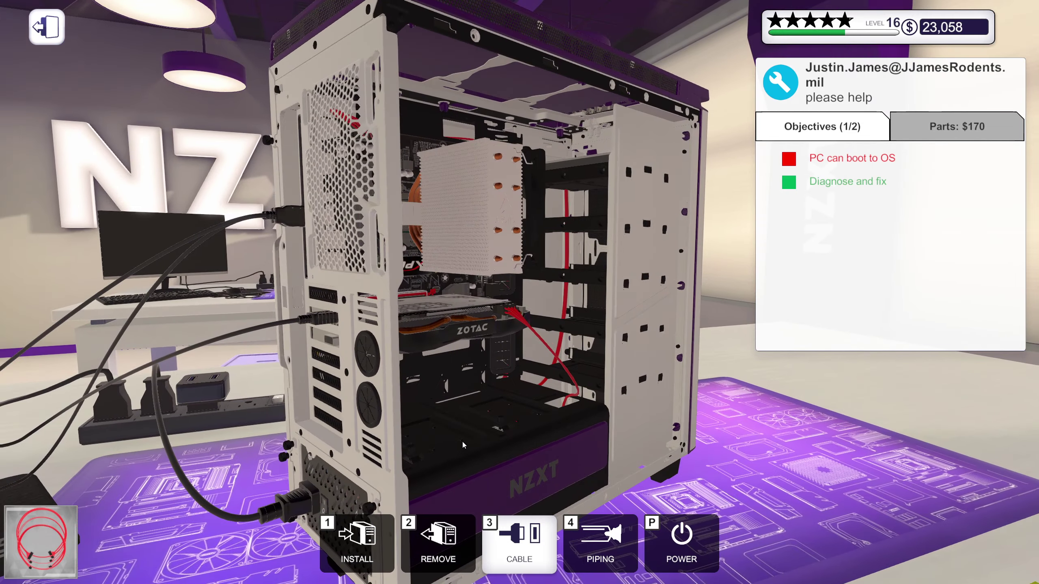
- Connect the remaining motherboard cable at the front of the board
{"action": "left_click_drag", "start_coordinate": [462, 440], "coordinate": [526, 403]}
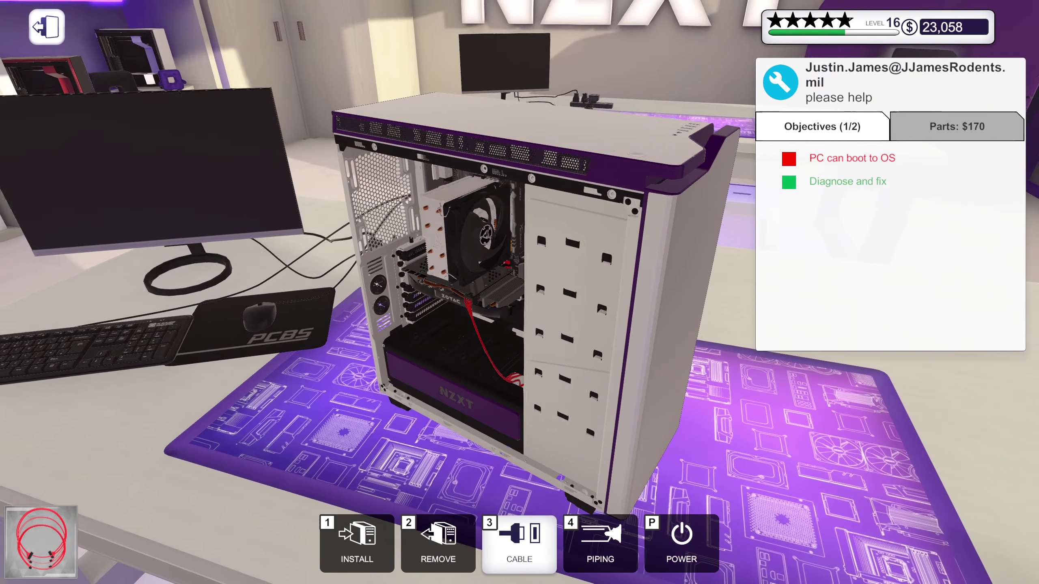
{"action": "mouse_move", "coordinate": [568, 244]}
{"action": "left_mouse_down"}
{"action": "mouse_move", "coordinate": [638, 195]}
{"action": "mouse_move", "coordinate": [591, 302]}
{"action": "left_mouse_up"}
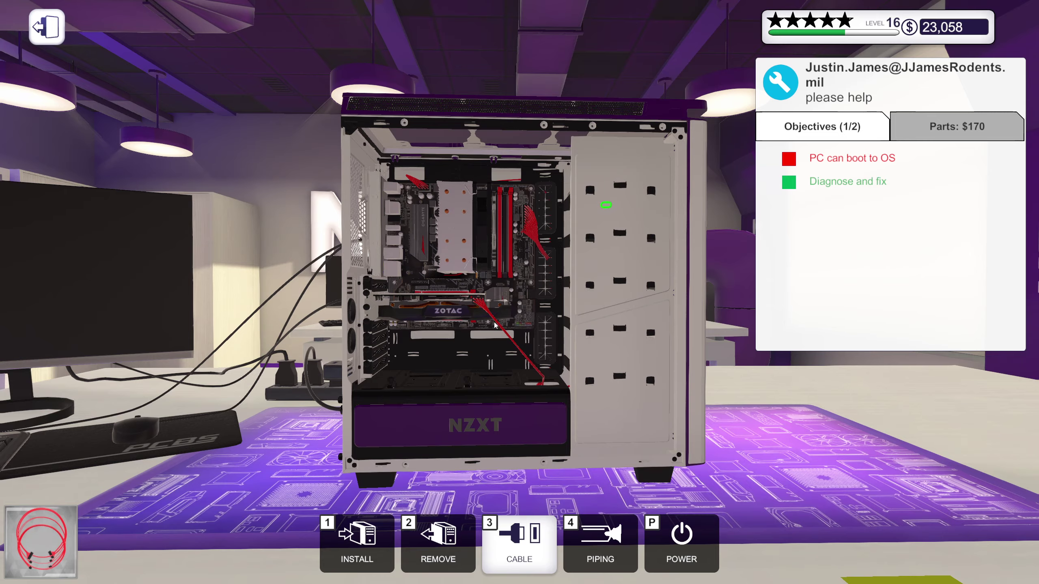
{"action": "left_click_drag", "start_coordinate": [541, 322], "coordinate": [530, 295]}
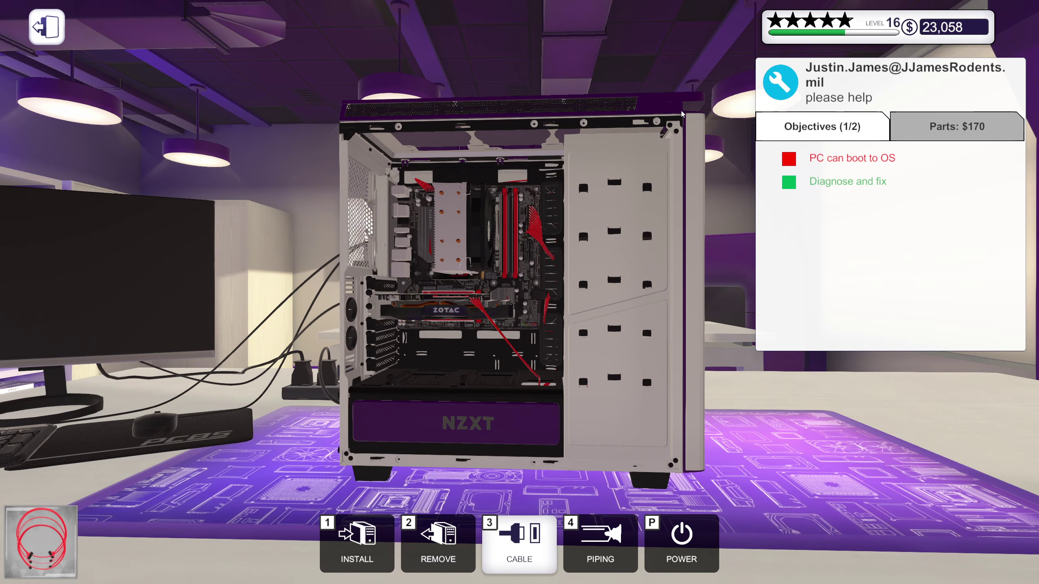
{"action": "left_click_drag", "start_coordinate": [674, 106], "coordinate": [558, 209]}
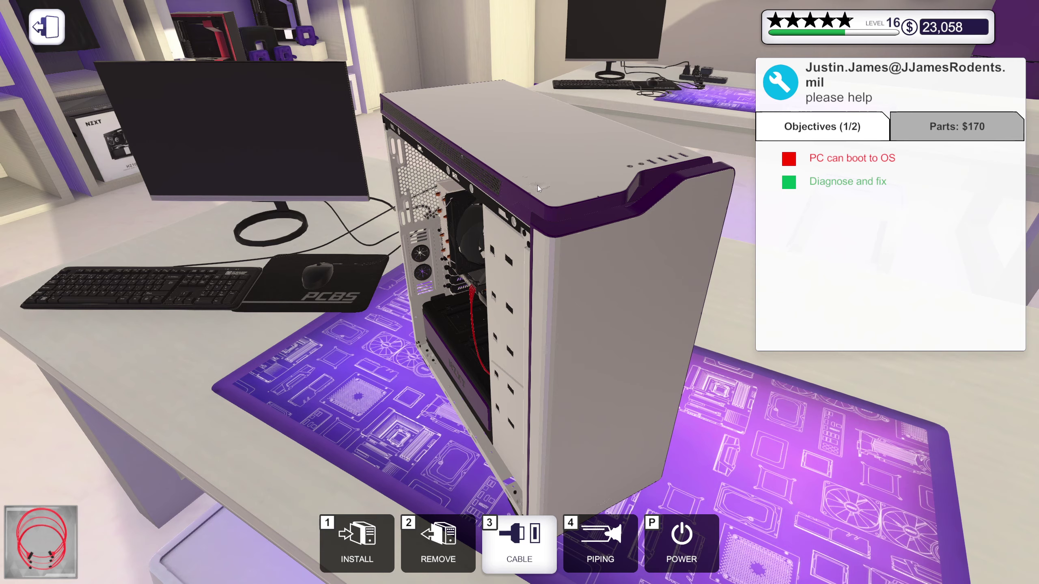
{"action": "mouse_move", "coordinate": [535, 206]}
{"action": "left_mouse_down"}
{"action": "mouse_move", "coordinate": [509, 218]}
{"action": "mouse_move", "coordinate": [631, 237]}
{"action": "left_mouse_up"}
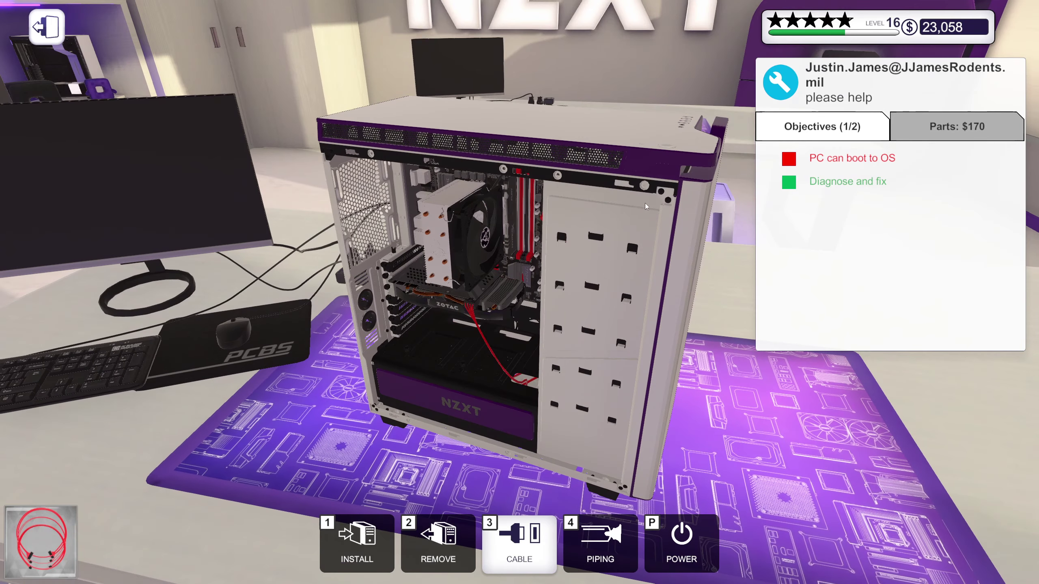
{"action": "left_click_drag", "start_coordinate": [649, 175], "coordinate": [583, 330]}
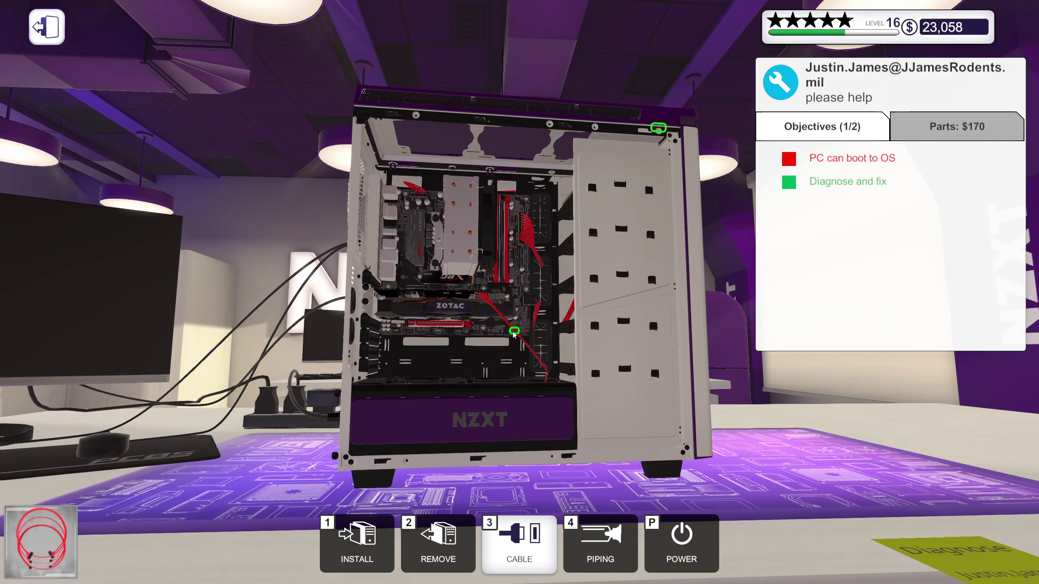
{"action": "left_click", "coordinate": [513, 332]}
{"action": "left_click_drag", "start_coordinate": [515, 350], "coordinate": [438, 487]}
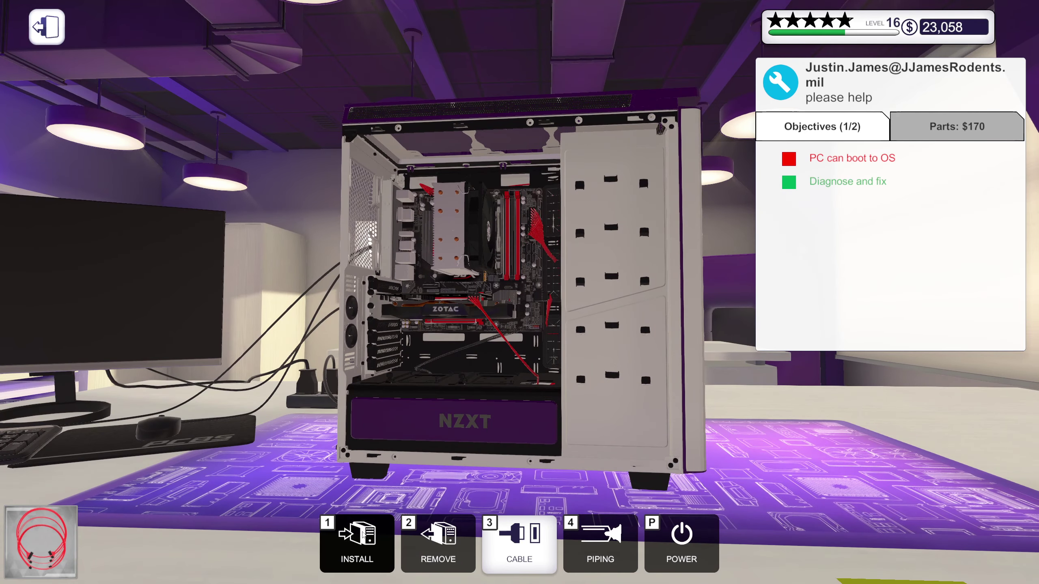
- Fit the side panel back onto the case from PC Parts
{"action": "key", "text": "i"}
{"action": "left_click", "coordinate": [281, 518]}
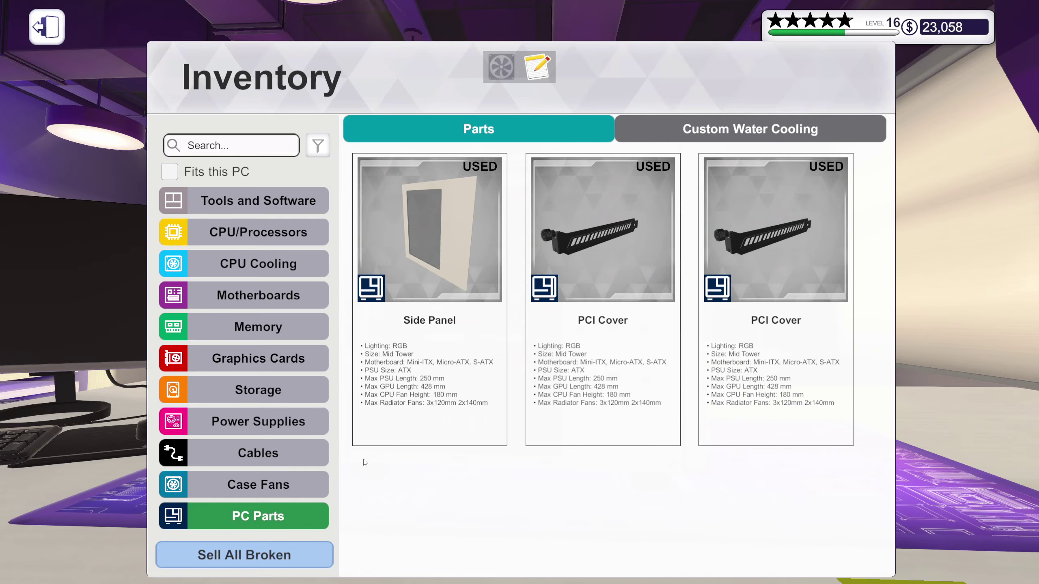
{"action": "left_click", "coordinate": [445, 284]}
{"action": "left_click", "coordinate": [361, 193]}
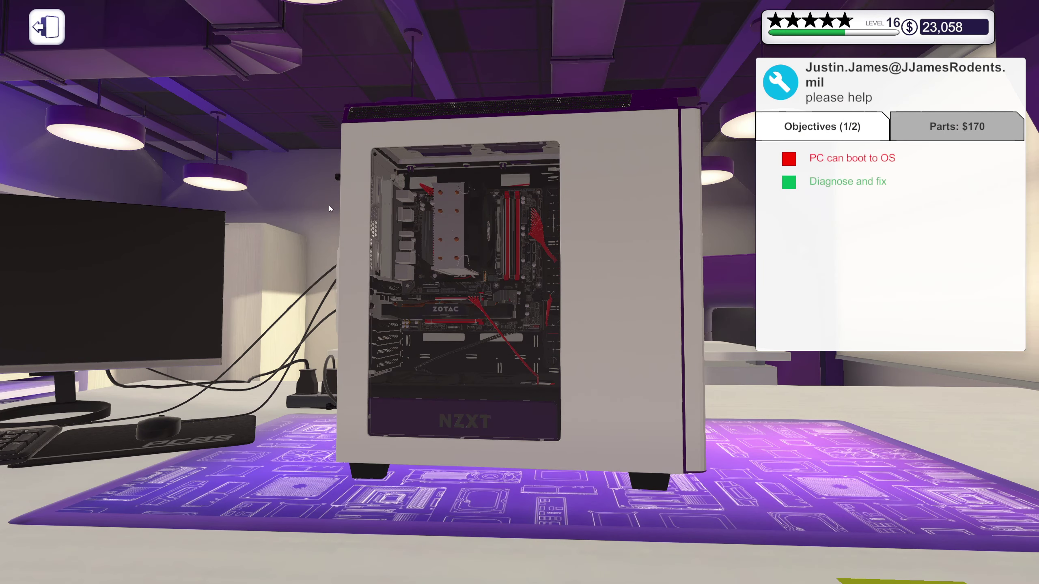
{"action": "key", "text": "2"}
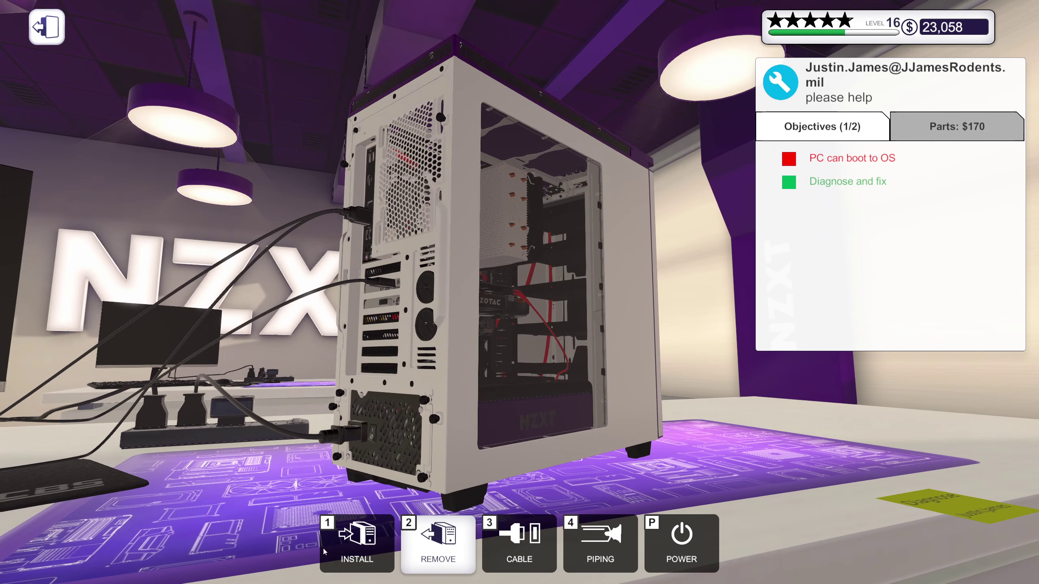
{"action": "left_click", "coordinate": [370, 537]}
- Insert the USB Drive, leave the email screen and walk to the monitor
{"action": "left_click", "coordinate": [265, 195]}
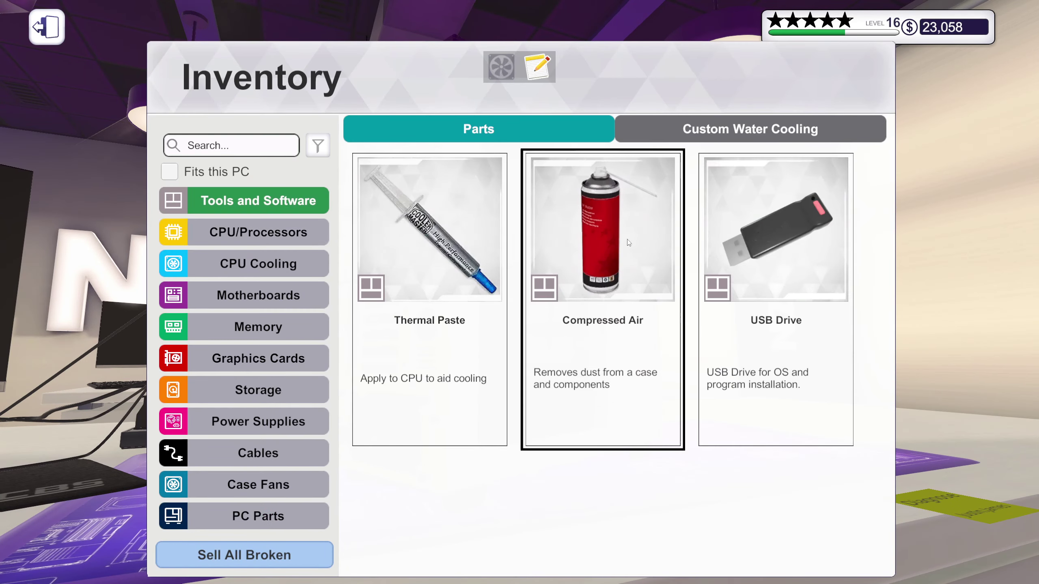
{"action": "left_click", "coordinate": [721, 220]}
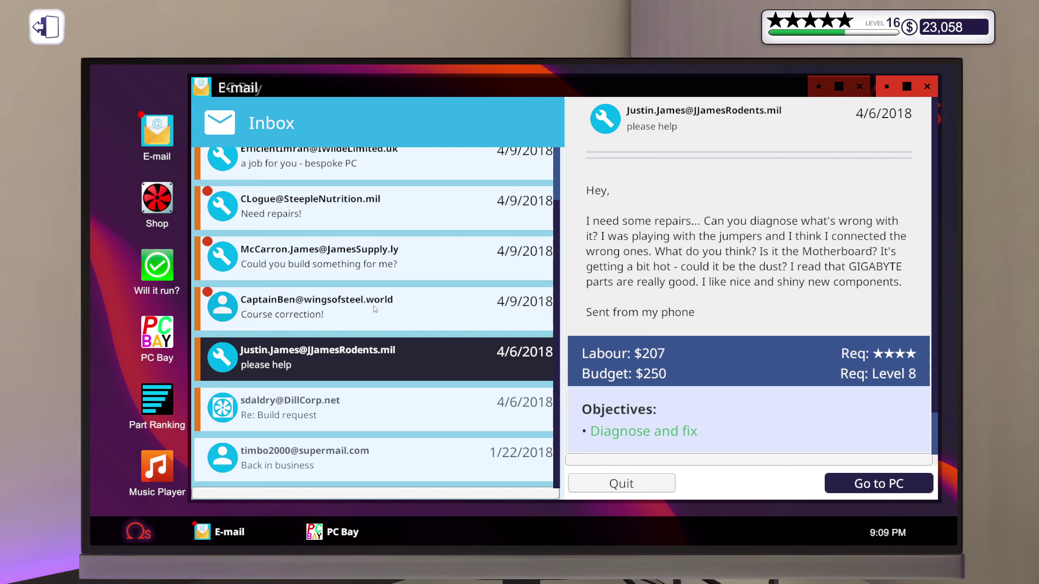
{"action": "key", "text": "Escape"}
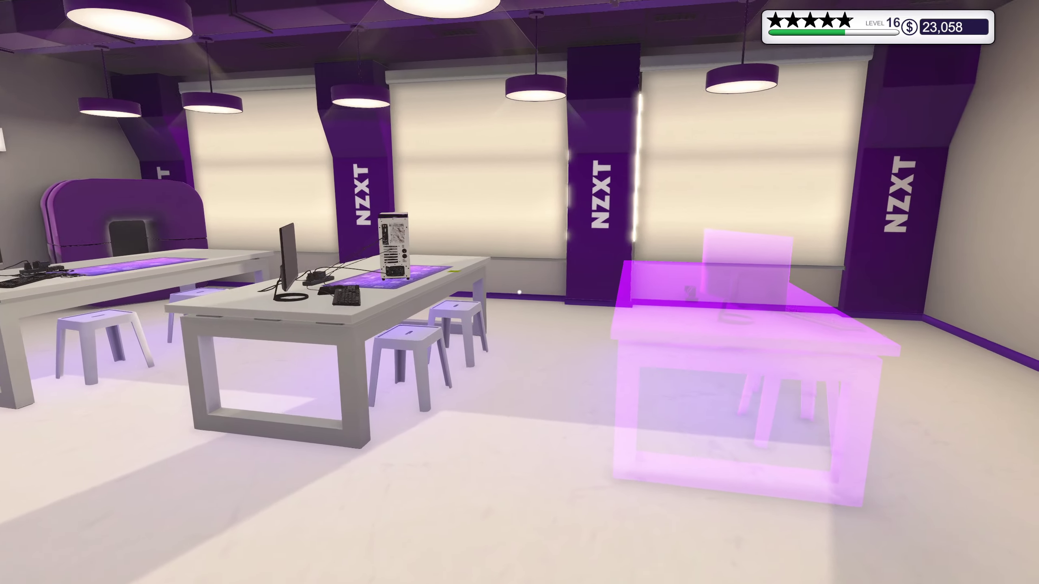
{"action": "key", "text": "w"}
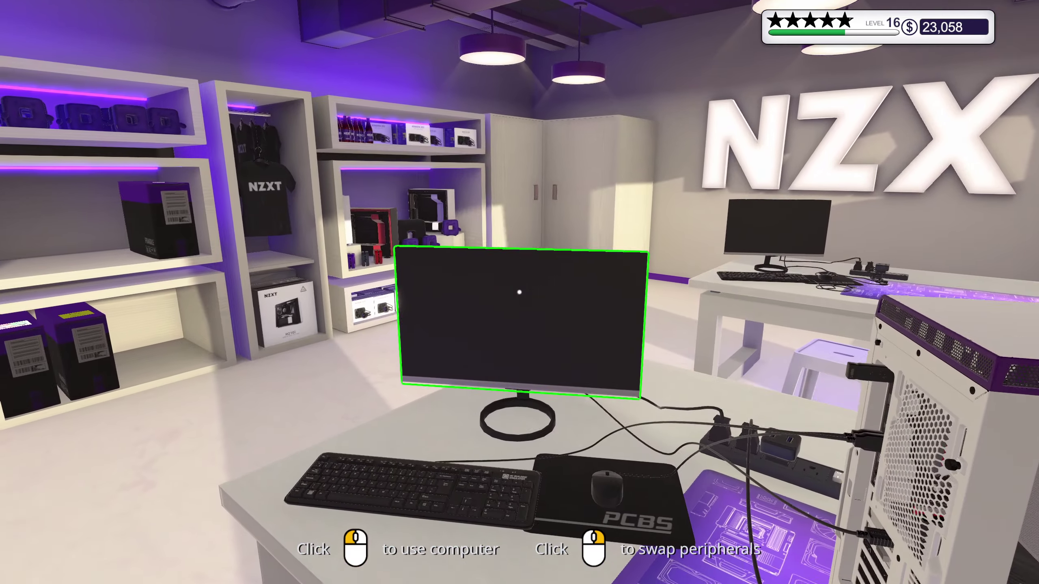
- Power on into BIOS, turn XMP on, and set the M.2 SSD as boot device
{"action": "left_click", "coordinate": [519, 293]}
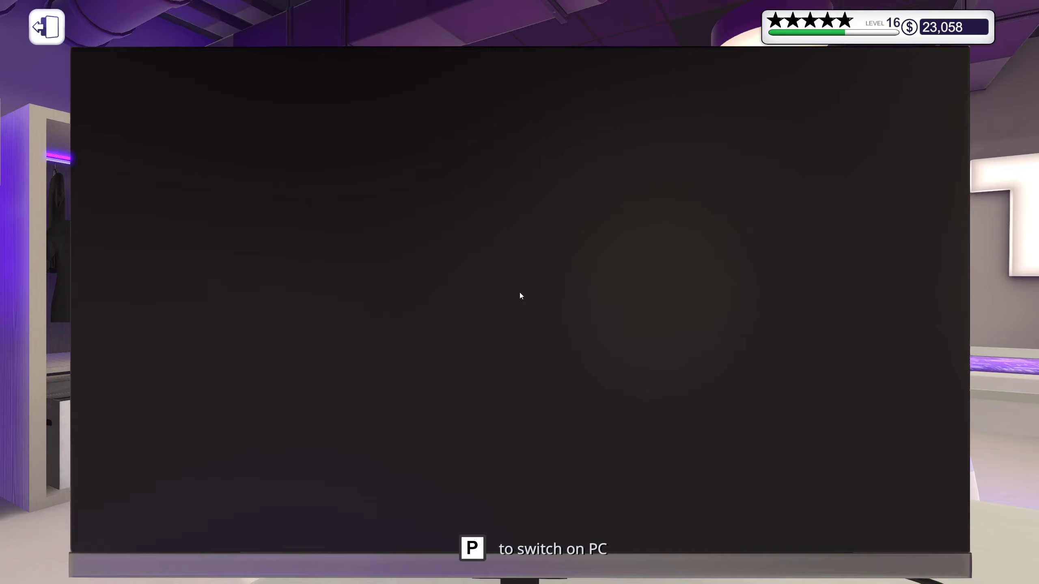
{"action": "key", "text": "p"}
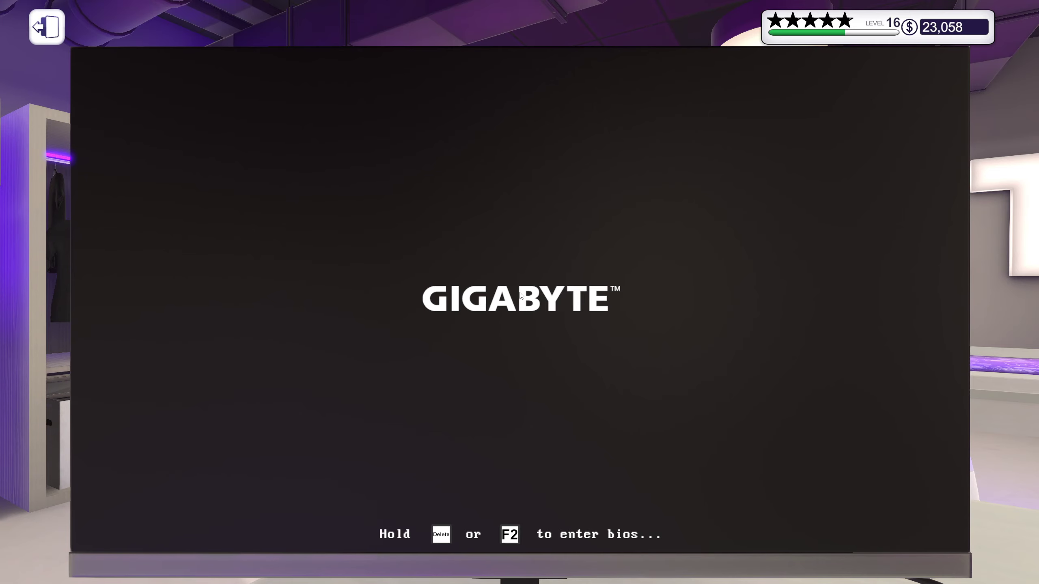
{"action": "key", "text": "Delete"}
{"action": "left_click", "coordinate": [313, 109]}
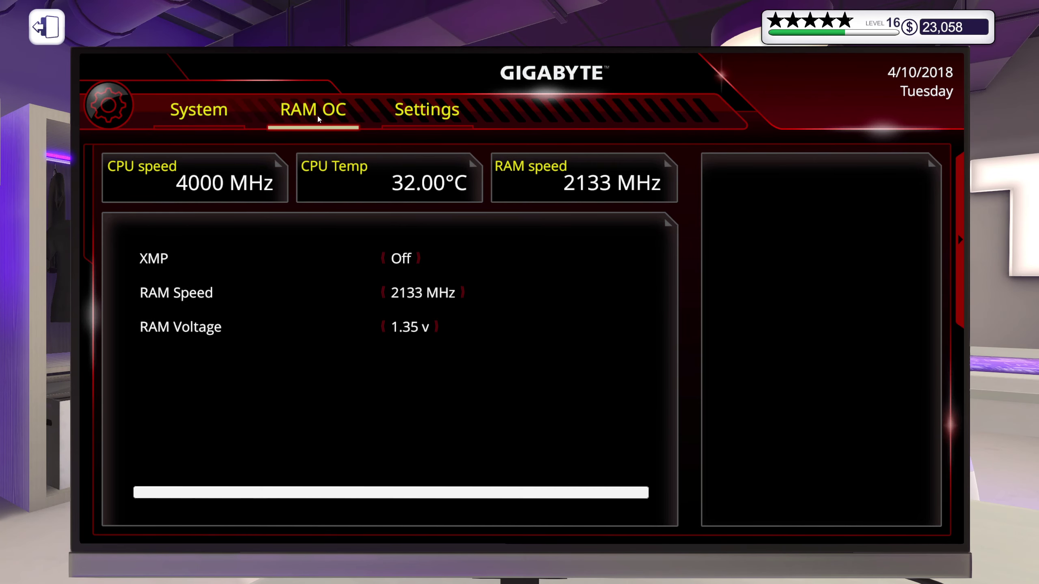
{"action": "left_click", "coordinate": [419, 257]}
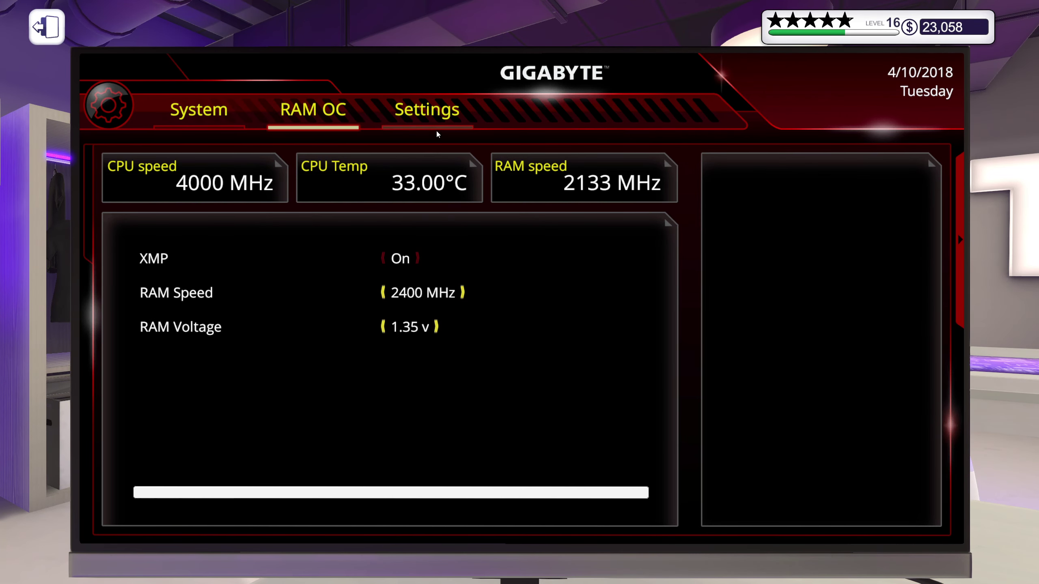
{"action": "left_click", "coordinate": [431, 114]}
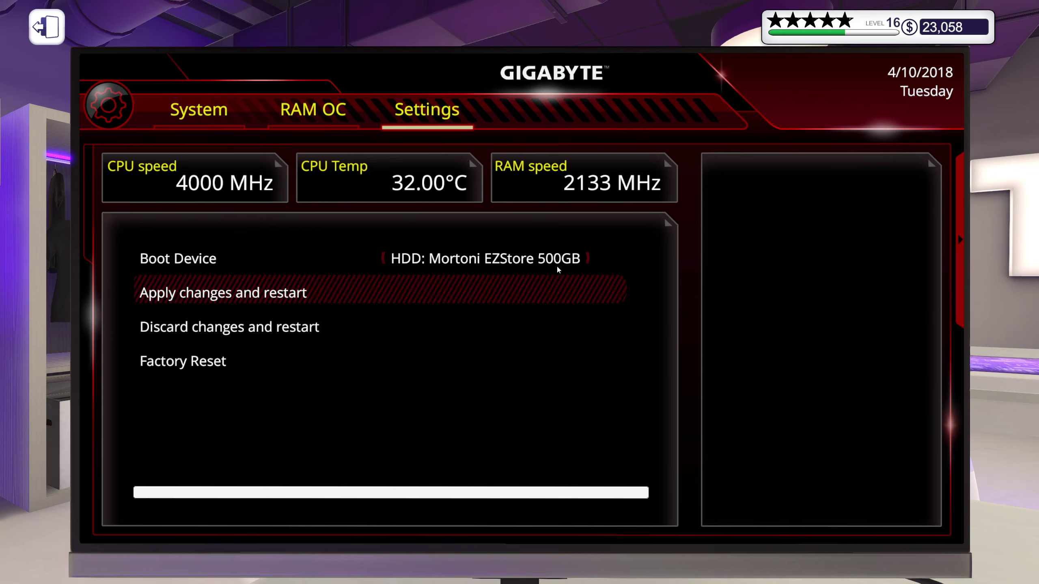
{"action": "left_click", "coordinate": [589, 256]}
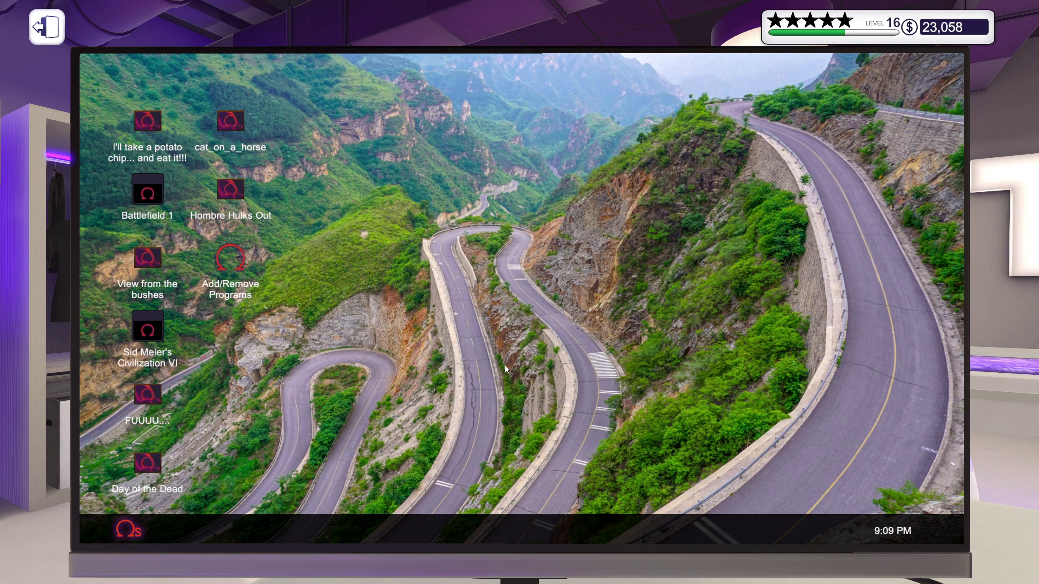
- Install System Info, 3DMark Advanced Edition, Lighting, GPU Tuner and OCCT, declining every restart prompt
{"action": "double_click", "coordinate": [240, 261]}
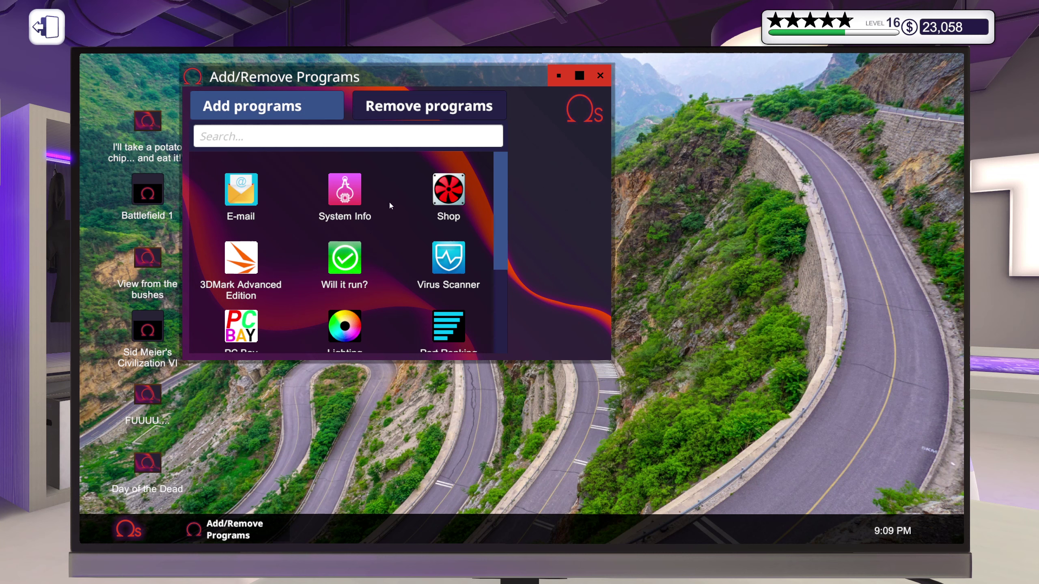
{"action": "left_click", "coordinate": [357, 188]}
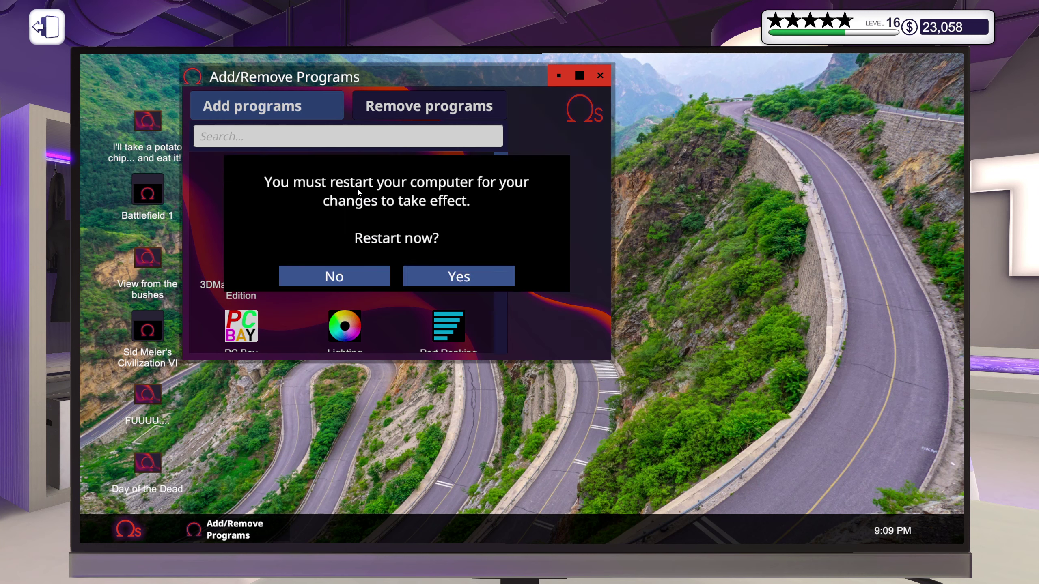
{"action": "left_click", "coordinate": [343, 279]}
{"action": "left_click", "coordinate": [444, 196]}
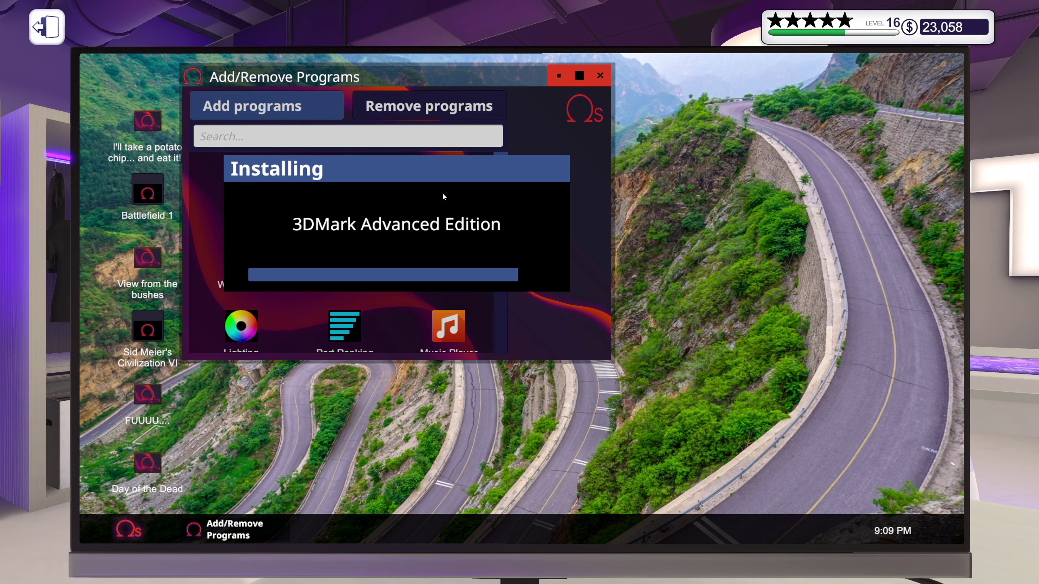
{"action": "left_click", "coordinate": [329, 272]}
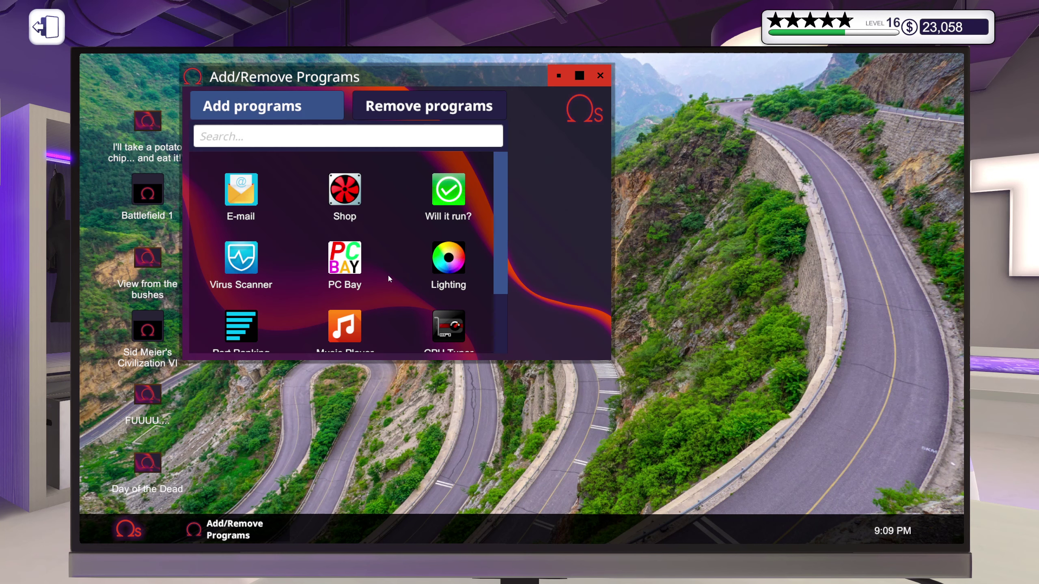
{"action": "left_click", "coordinate": [441, 265]}
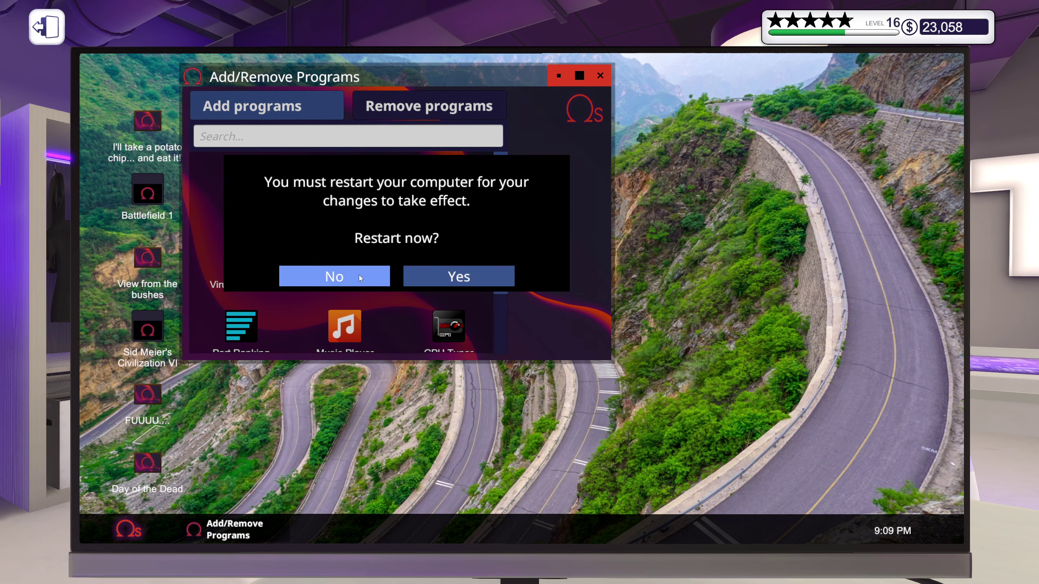
{"action": "left_click", "coordinate": [356, 275]}
{"action": "left_click", "coordinate": [345, 316]}
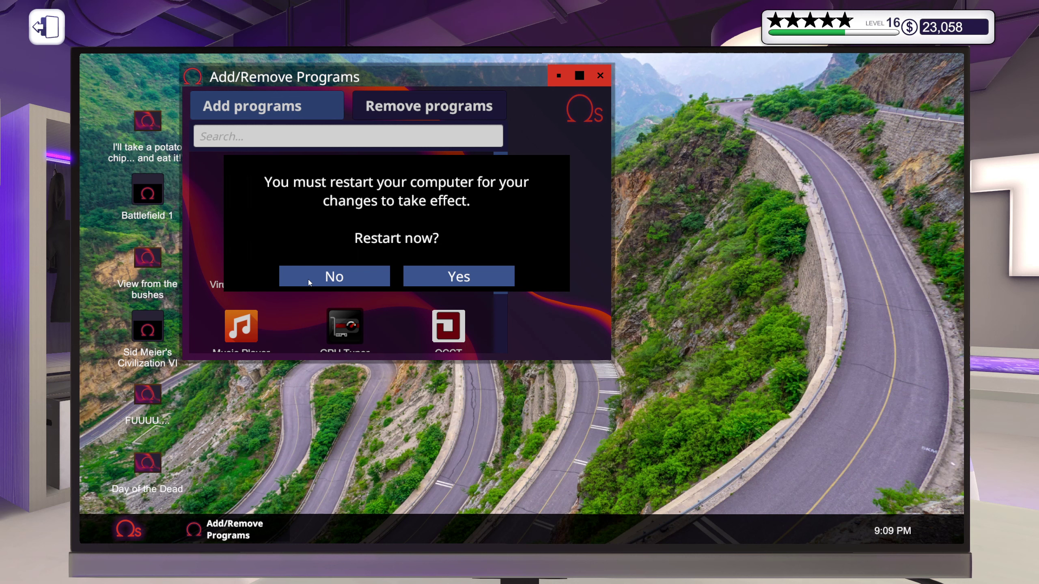
{"action": "left_click", "coordinate": [308, 279]}
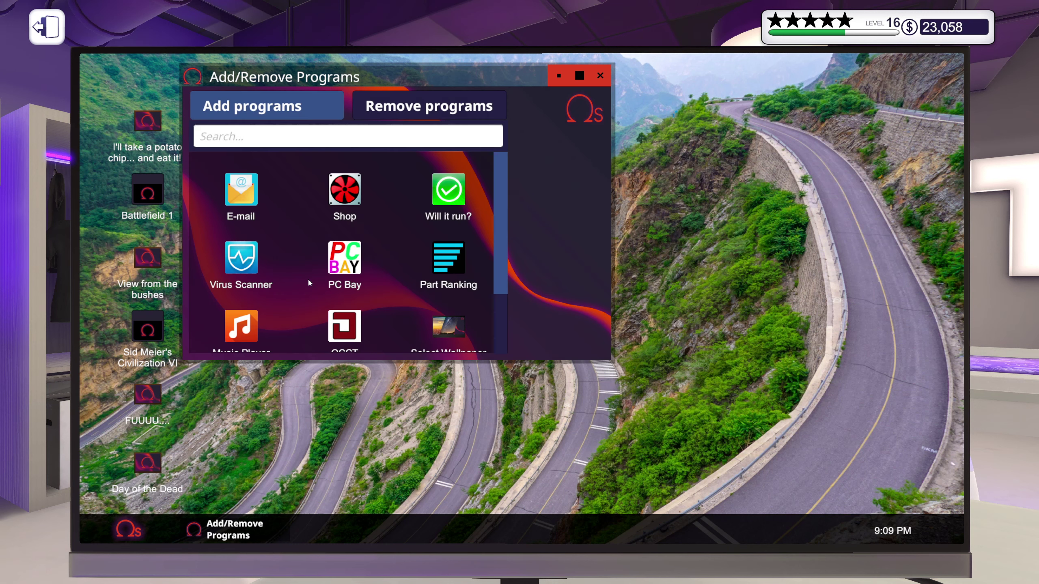
{"action": "left_click", "coordinate": [345, 336]}
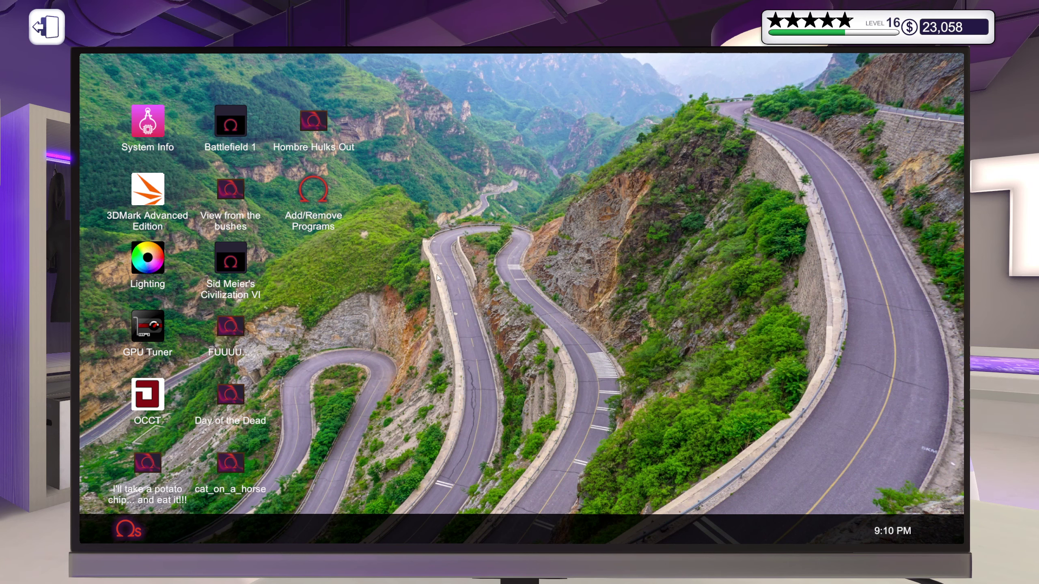
- Launch OCCT, start its stress test and move its window to the right
{"action": "double_click", "coordinate": [145, 393]}
{"action": "left_click", "coordinate": [542, 231]}
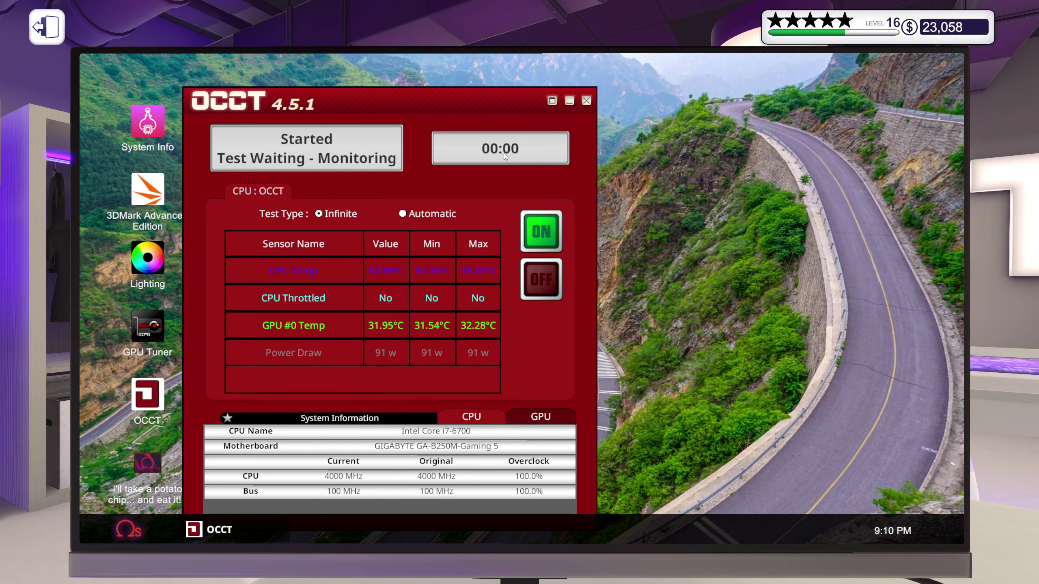
{"action": "left_click_drag", "start_coordinate": [427, 110], "coordinate": [733, 99]}
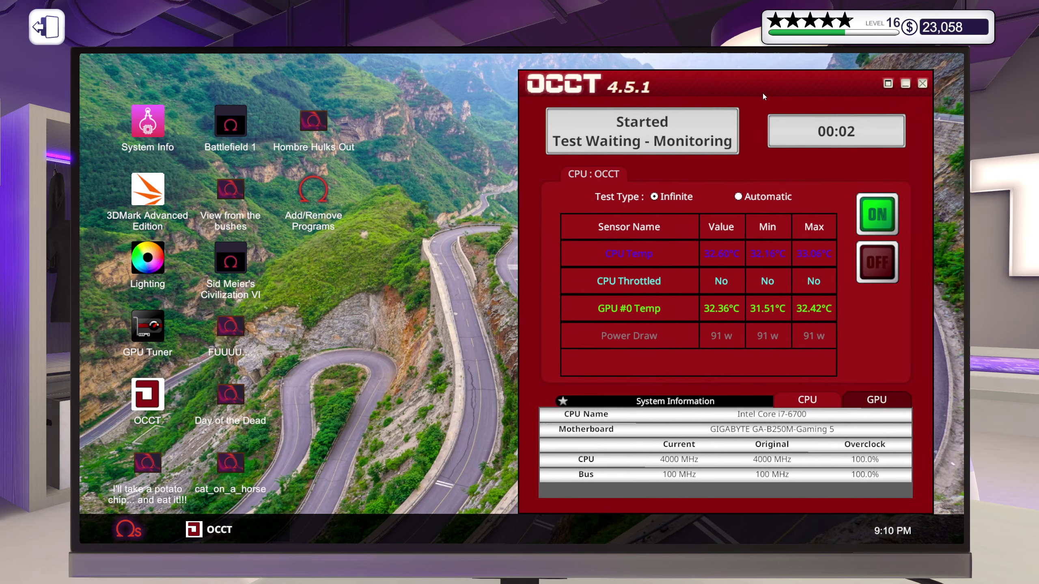
- Read the specs and rising temperatures (about 52°C) in maximized System Info, then minimize it
{"action": "double_click", "coordinate": [157, 109]}
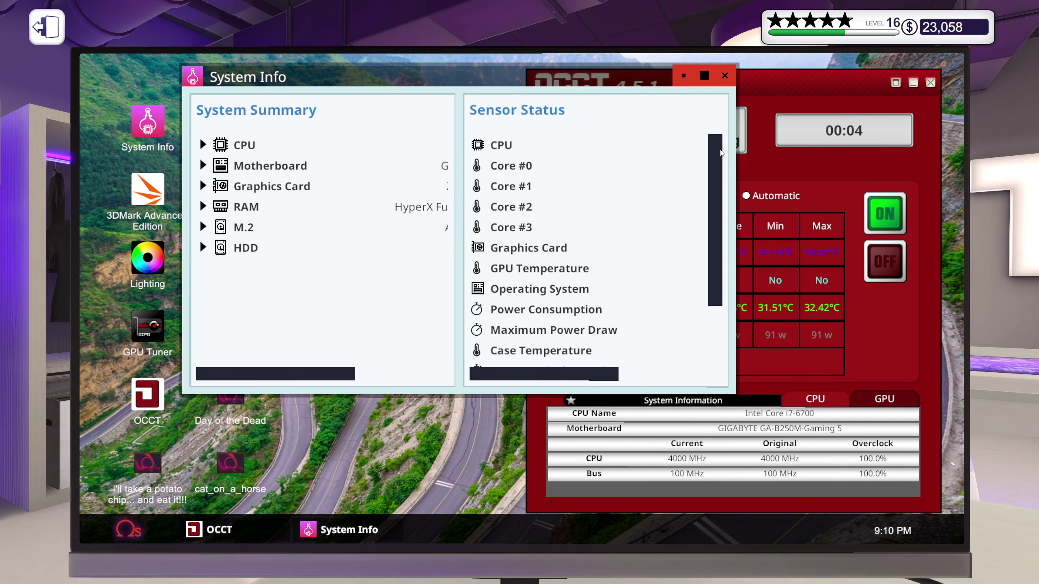
{"action": "left_click", "coordinate": [706, 74]}
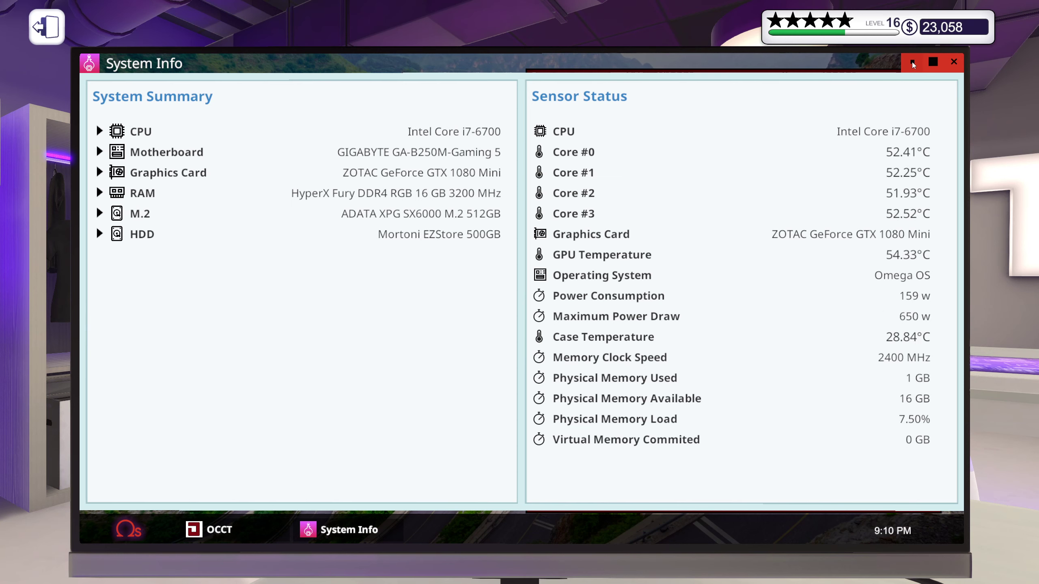
{"action": "left_click", "coordinate": [912, 63]}
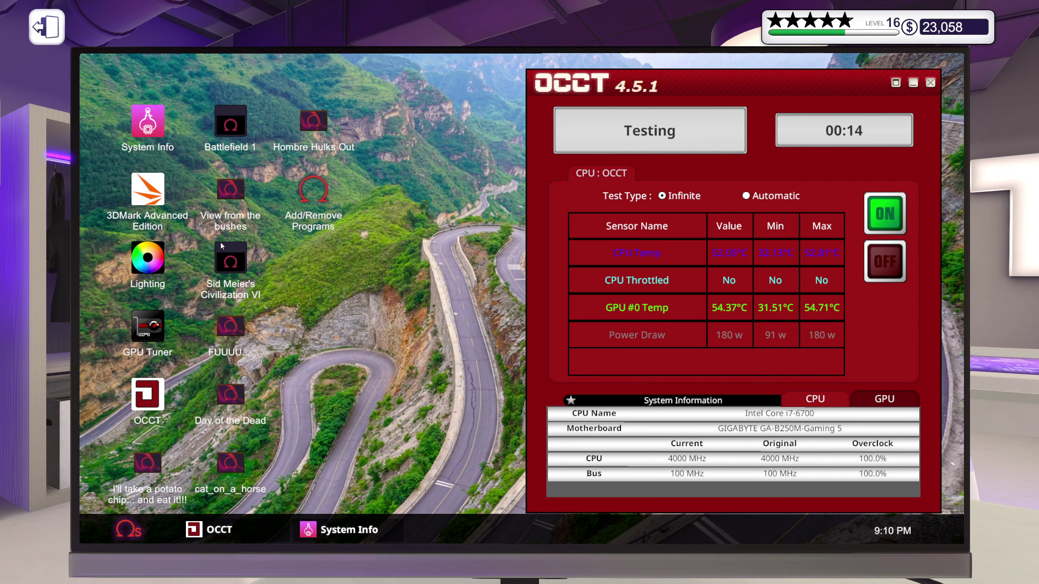
- Max out GPU core voltage and set the core clock to +300 MHz, then apply
{"action": "double_click", "coordinate": [146, 327]}
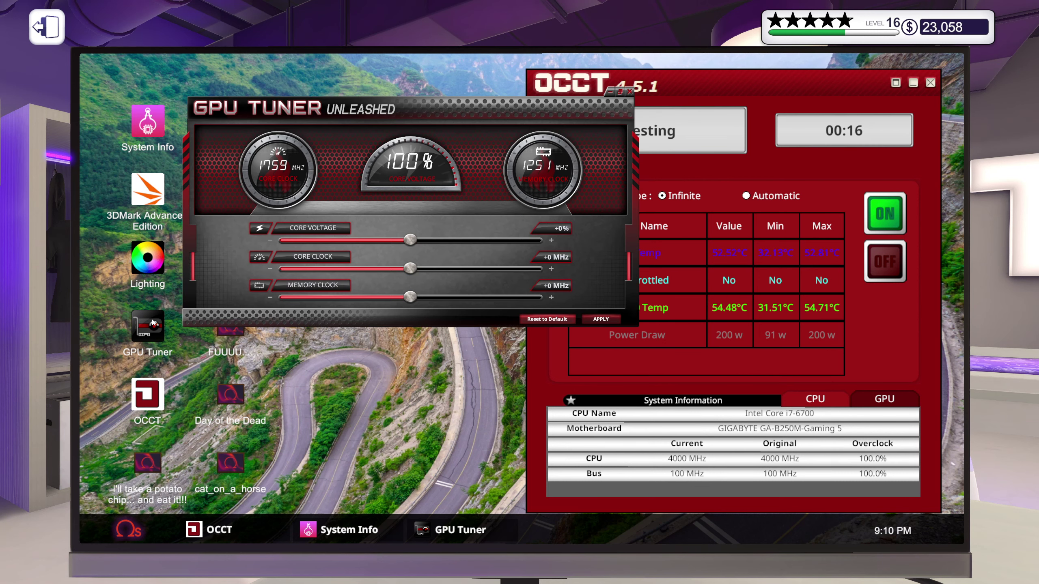
{"action": "mouse_move", "coordinate": [474, 165]}
{"action": "left_mouse_down"}
{"action": "mouse_move", "coordinate": [429, 97]}
{"action": "mouse_move", "coordinate": [406, 88]}
{"action": "left_mouse_up"}
{"action": "left_click_drag", "start_coordinate": [344, 226], "coordinate": [518, 220]}
{"action": "left_click_drag", "start_coordinate": [344, 252], "coordinate": [430, 258]}
{"action": "left_click", "coordinate": [203, 251]}
{"action": "left_click", "coordinate": [544, 301]}
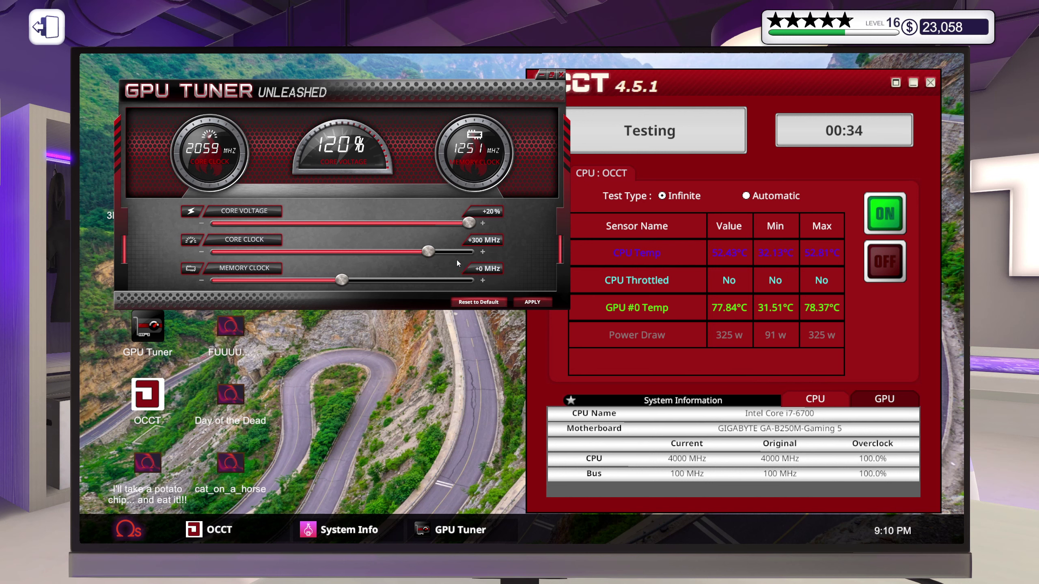
- Raise the core clock in steps past +371 MHz, applying each, then trim back one MHz
{"action": "left_click_drag", "start_coordinate": [428, 252], "coordinate": [441, 255]}
{"action": "left_click", "coordinate": [528, 303]}
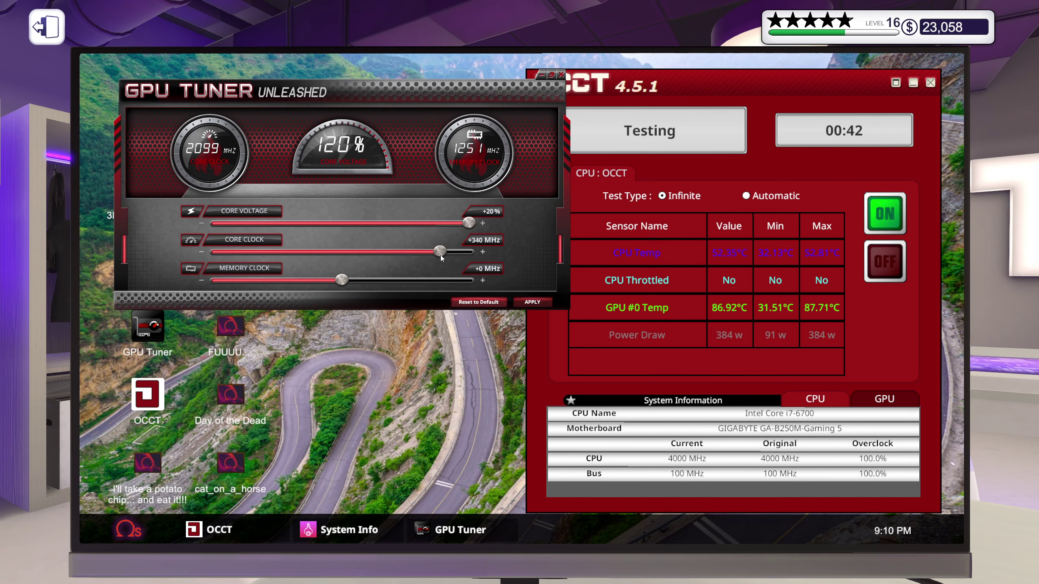
{"action": "left_click_drag", "start_coordinate": [441, 254], "coordinate": [447, 256]}
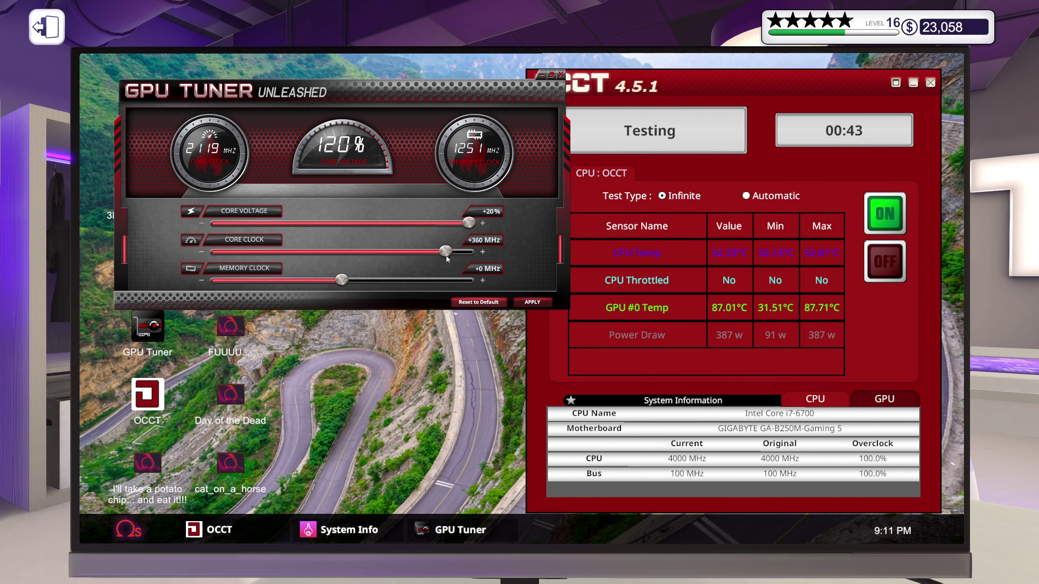
{"action": "left_click", "coordinate": [543, 304]}
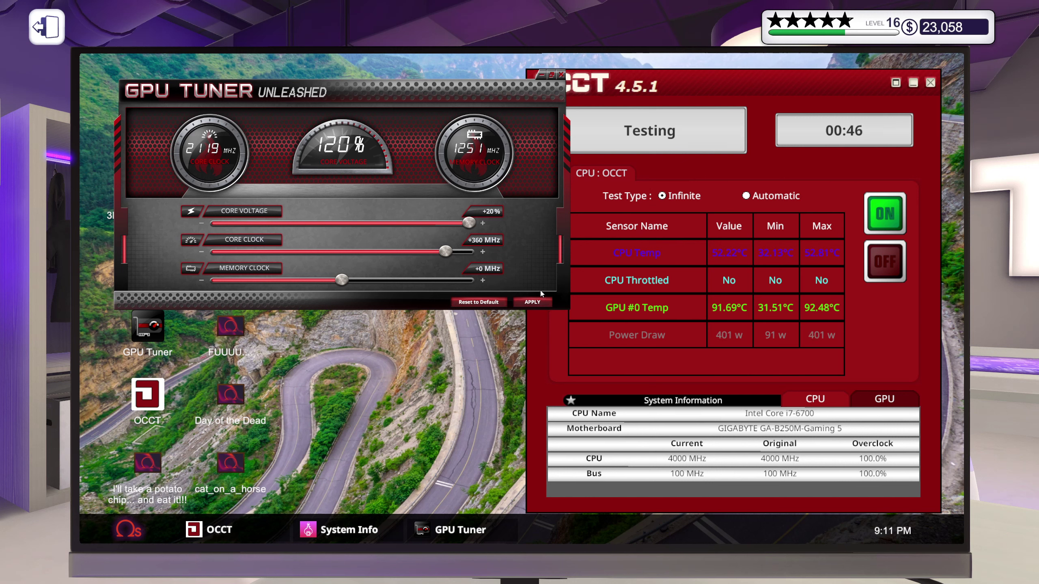
{"action": "left_click", "coordinate": [483, 254]}
{"action": "left_click", "coordinate": [483, 253]}
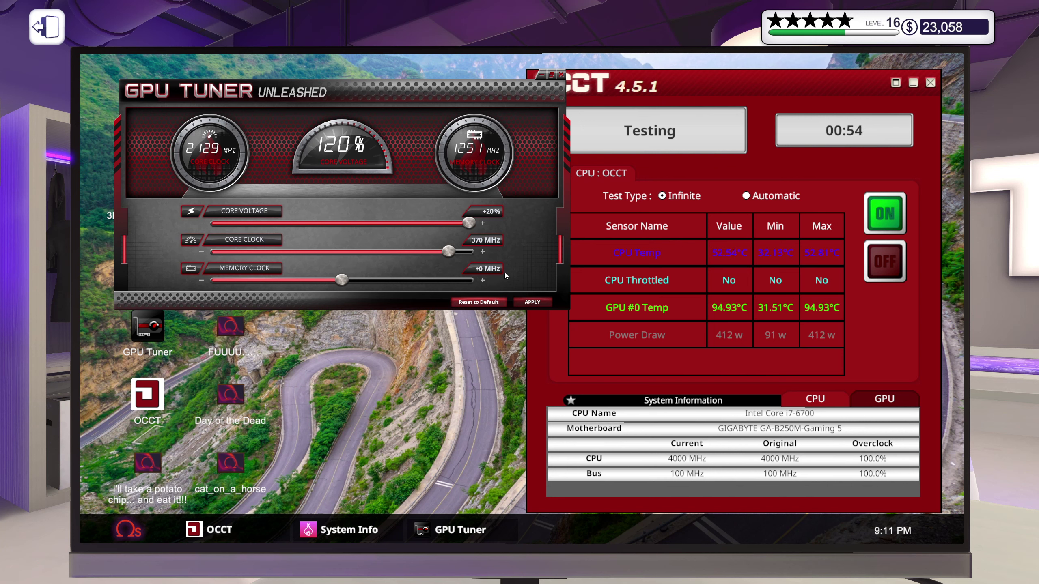
{"action": "left_click", "coordinate": [482, 252]}
{"action": "left_click", "coordinate": [482, 252]}
{"action": "left_click", "coordinate": [534, 304]}
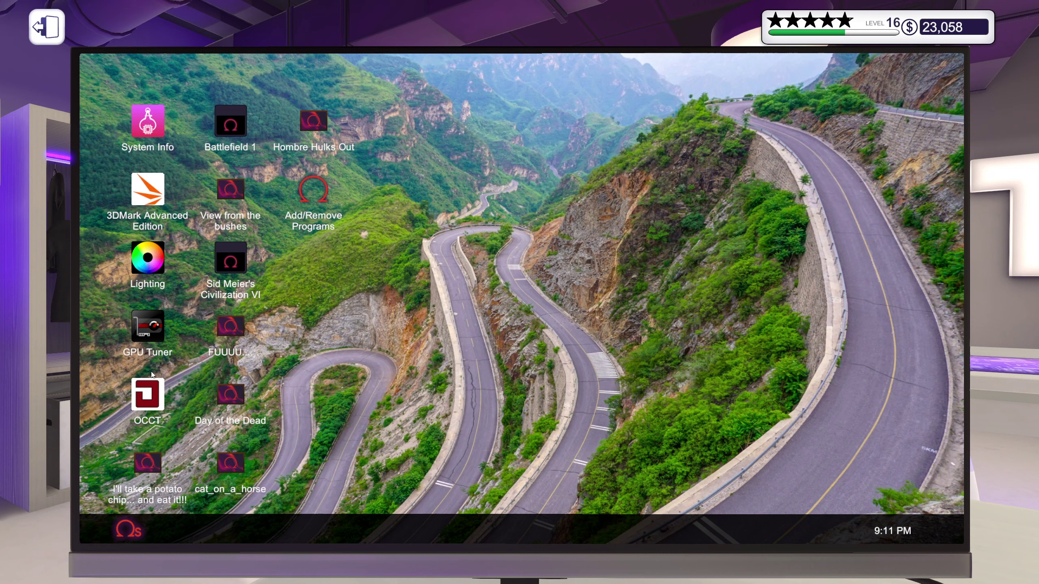
{"action": "double_click", "coordinate": [150, 338]}
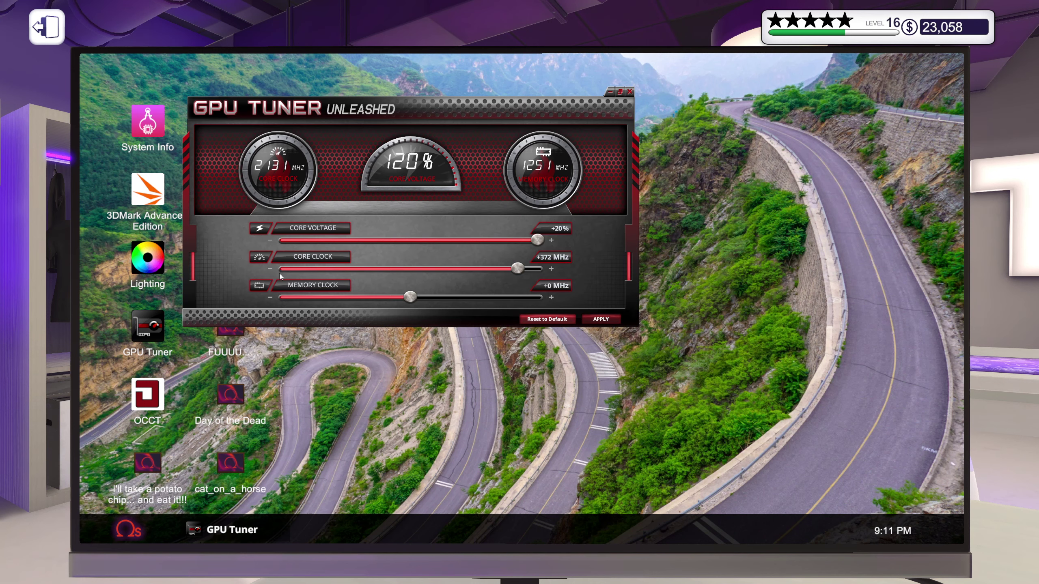
{"action": "left_click", "coordinate": [270, 269]}
- Close GPU Tuner, check CPU temperature (about 32°C) in maximized System Info, then minimize it
{"action": "left_click", "coordinate": [630, 93]}
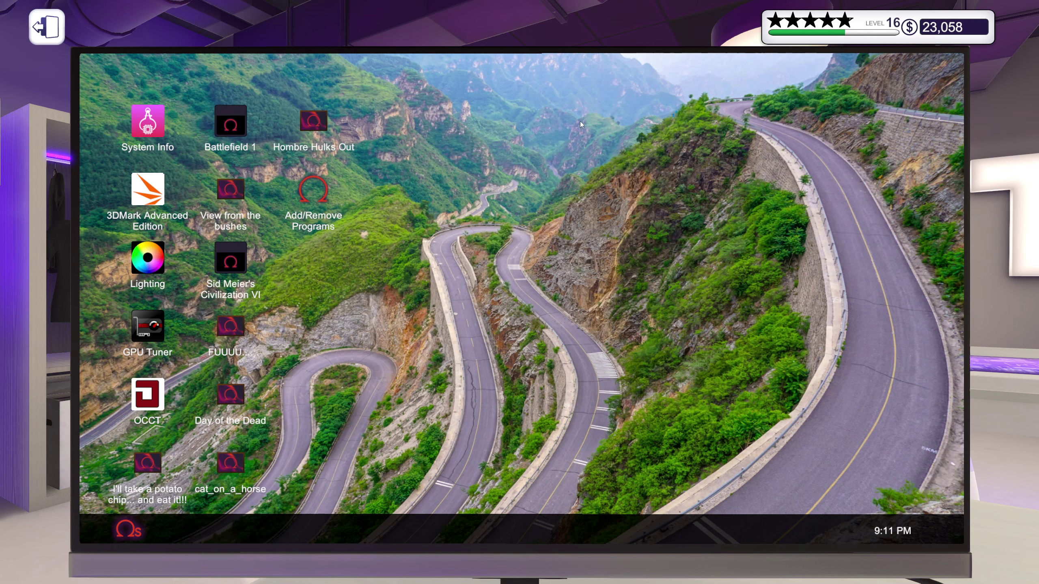
{"action": "left_click", "coordinate": [148, 126]}
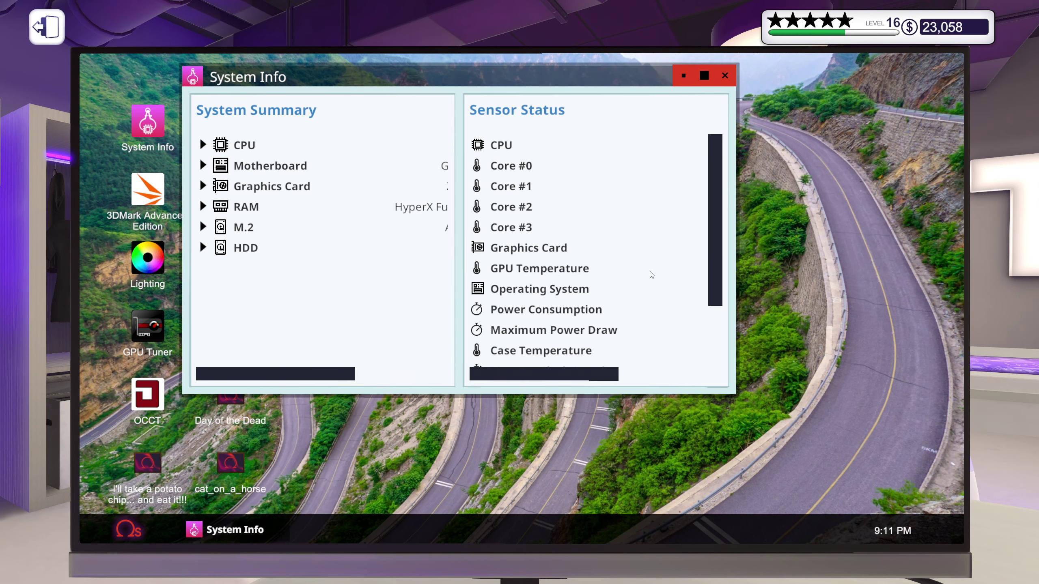
{"action": "left_click", "coordinate": [705, 75]}
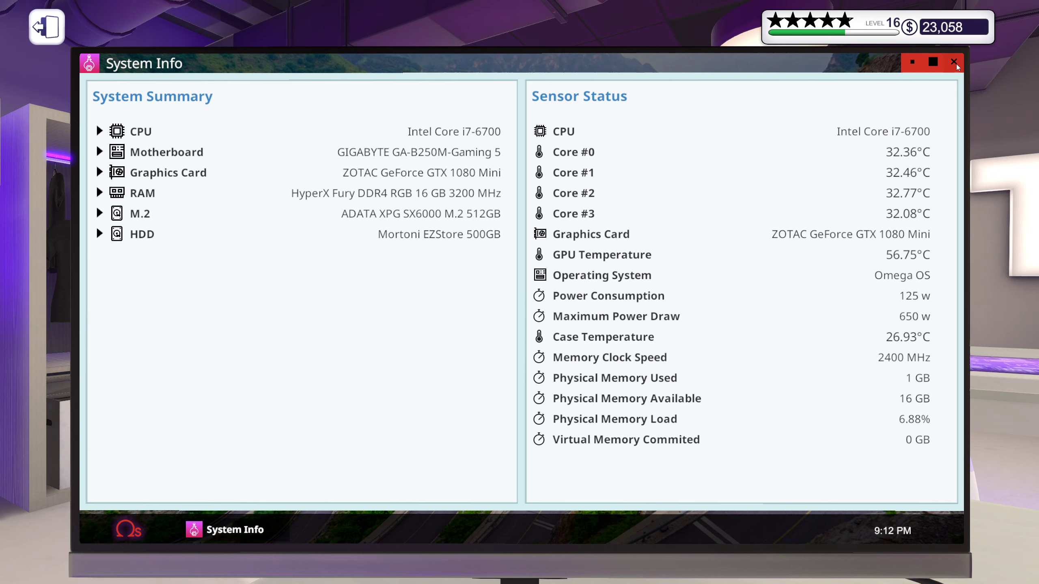
{"action": "left_click", "coordinate": [914, 64]}
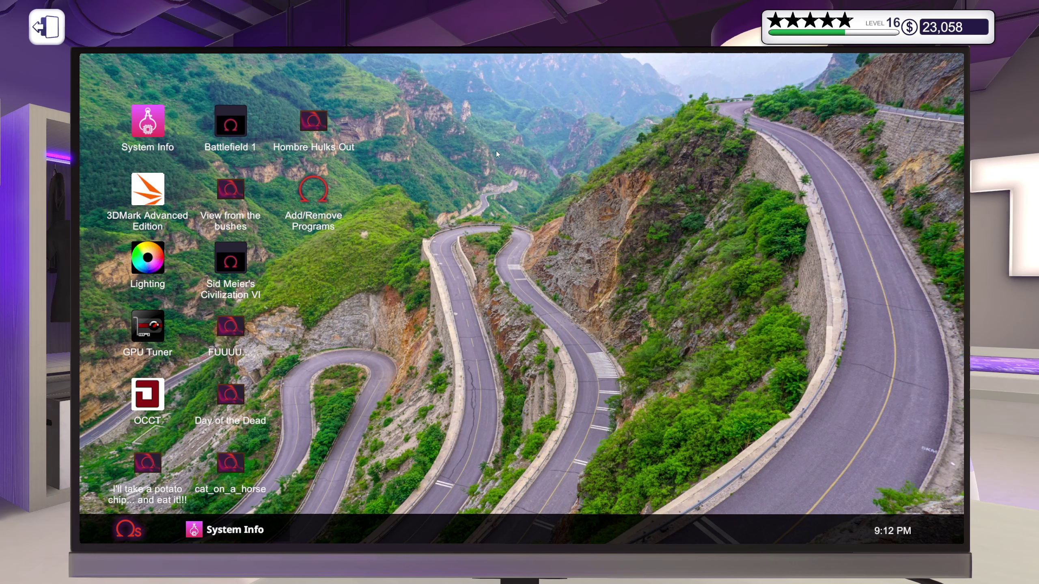
- Launch 3DMark, run the Time Spy benchmark and step away from the PC
{"action": "double_click", "coordinate": [145, 193]}
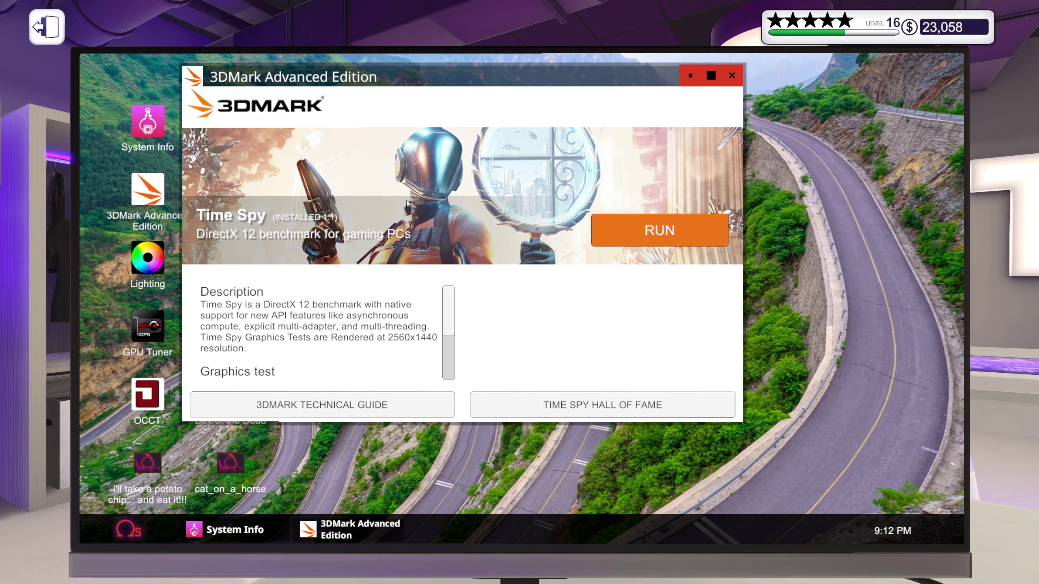
{"action": "left_click", "coordinate": [664, 236]}
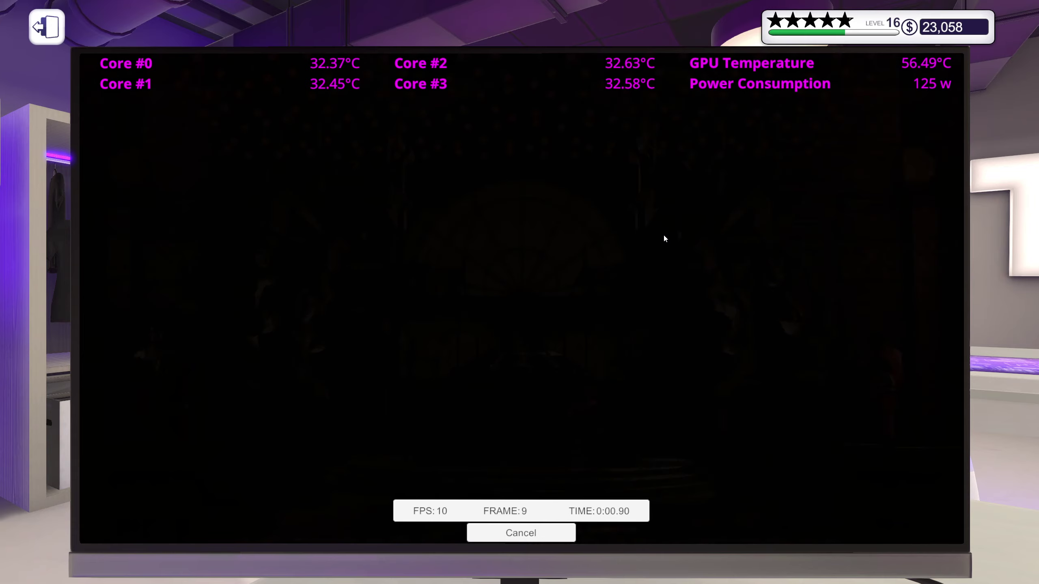
{"action": "key", "text": "Escape"}
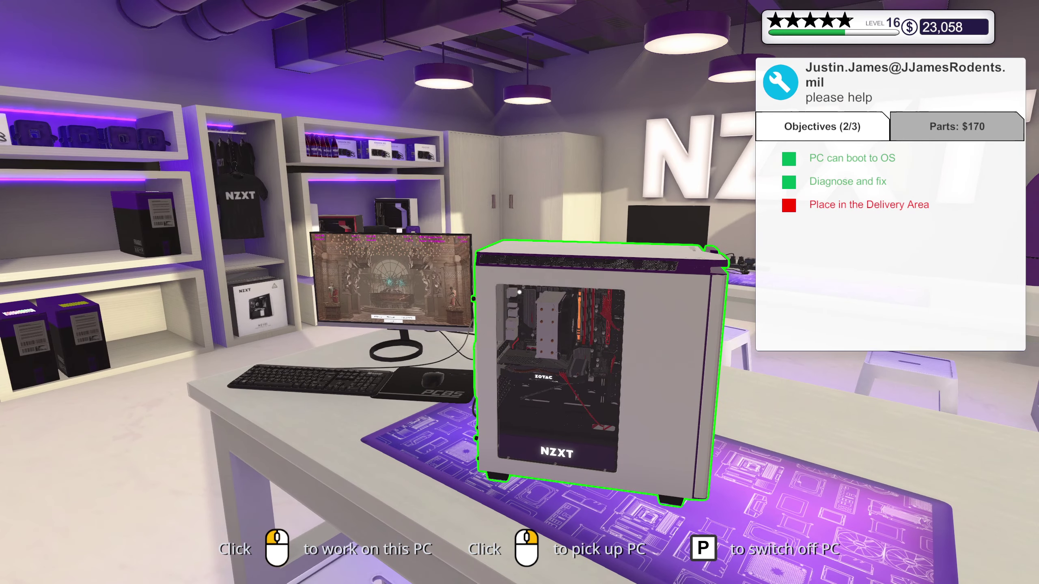
- Show the job's Parts list and walk along the shelves checking the boxed PCs' resale values
{"action": "key", "text": "Tab"}
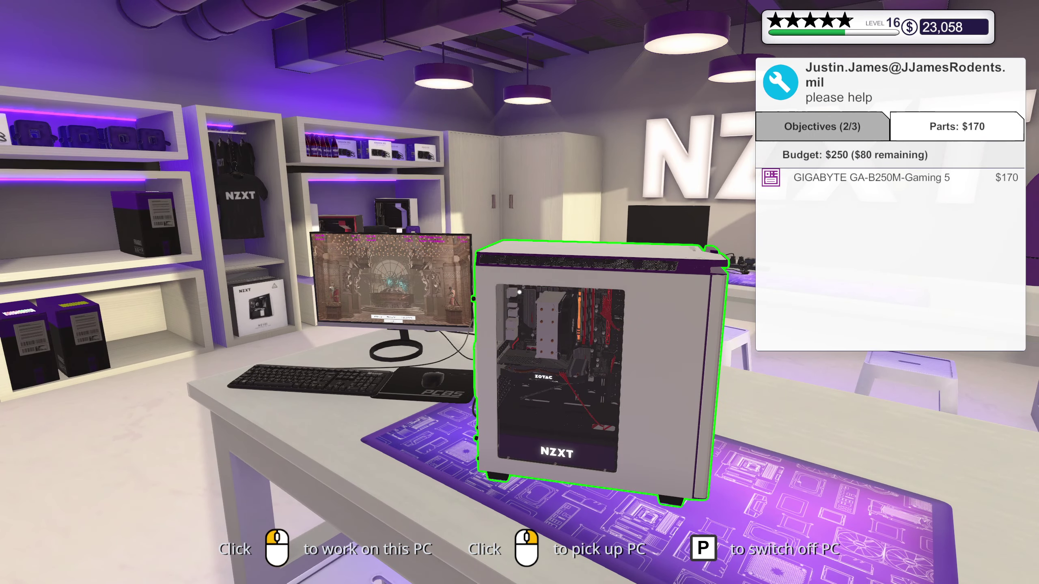
{"action": "key", "text": "w"}
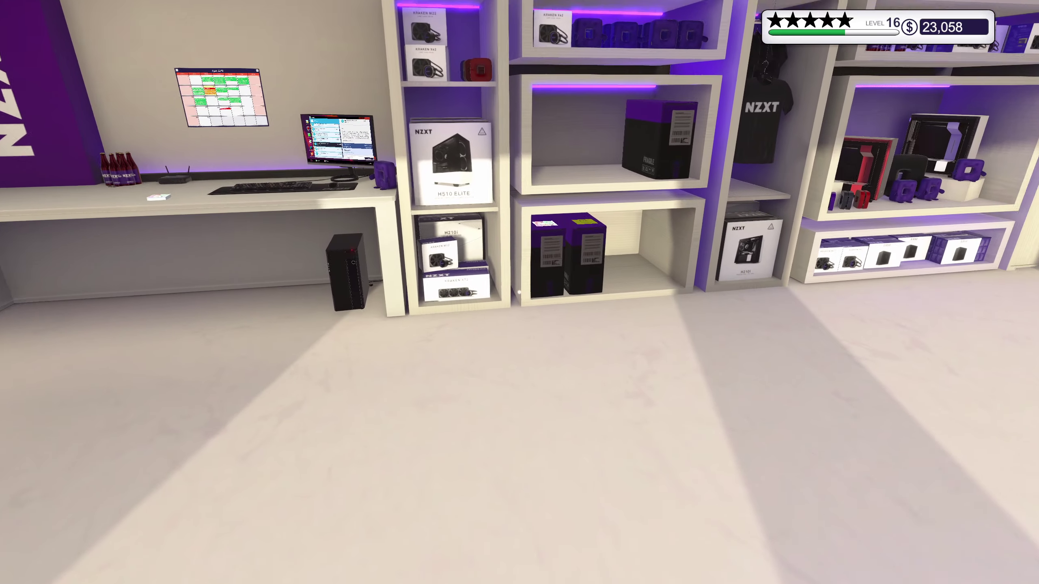
{"action": "key", "text": "w"}
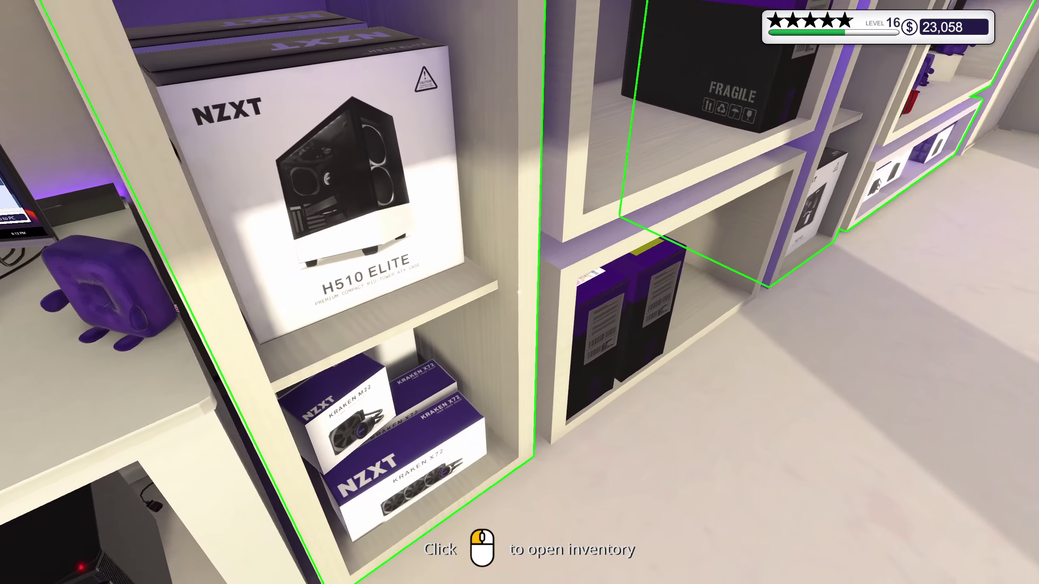
{"action": "key", "text": "d"}
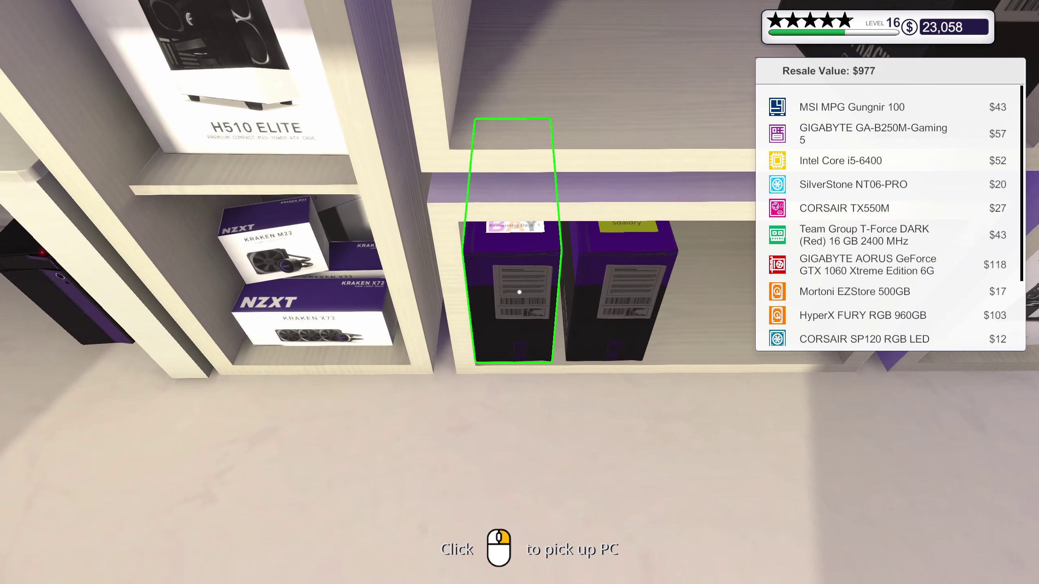
{"action": "key", "text": "s"}
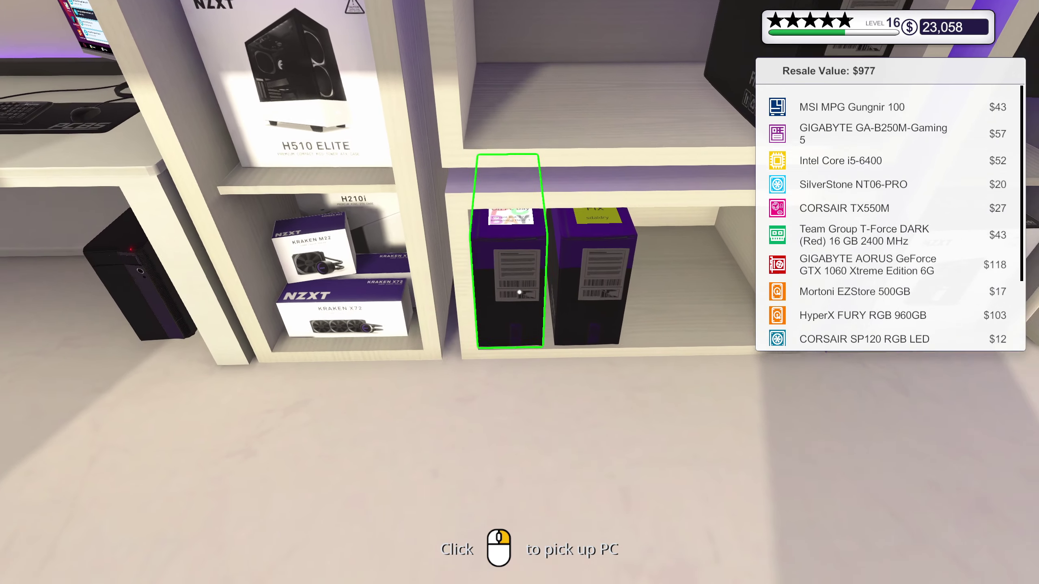
{"action": "key", "text": "w"}
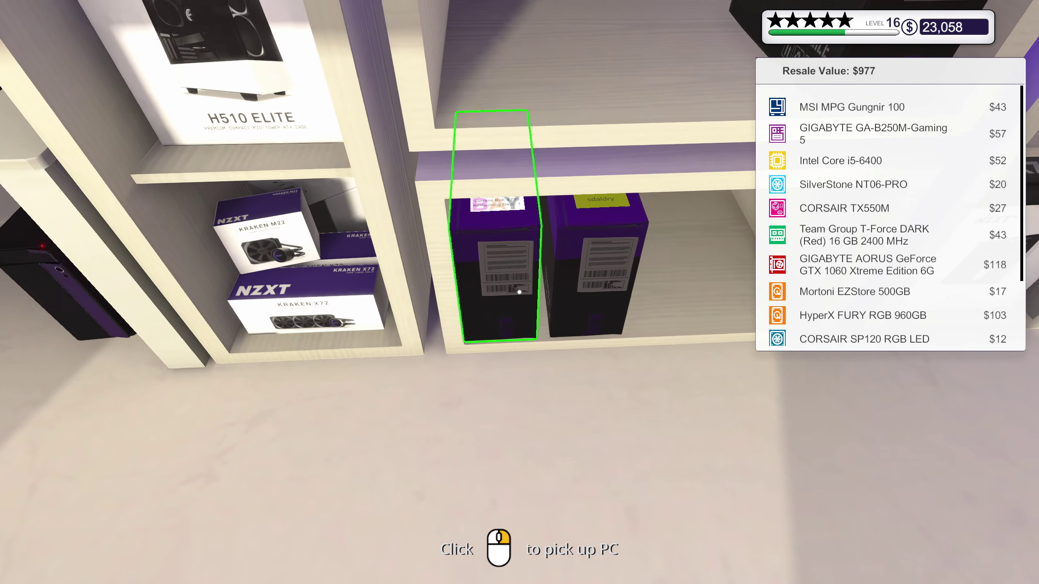
{"action": "key", "text": "w"}
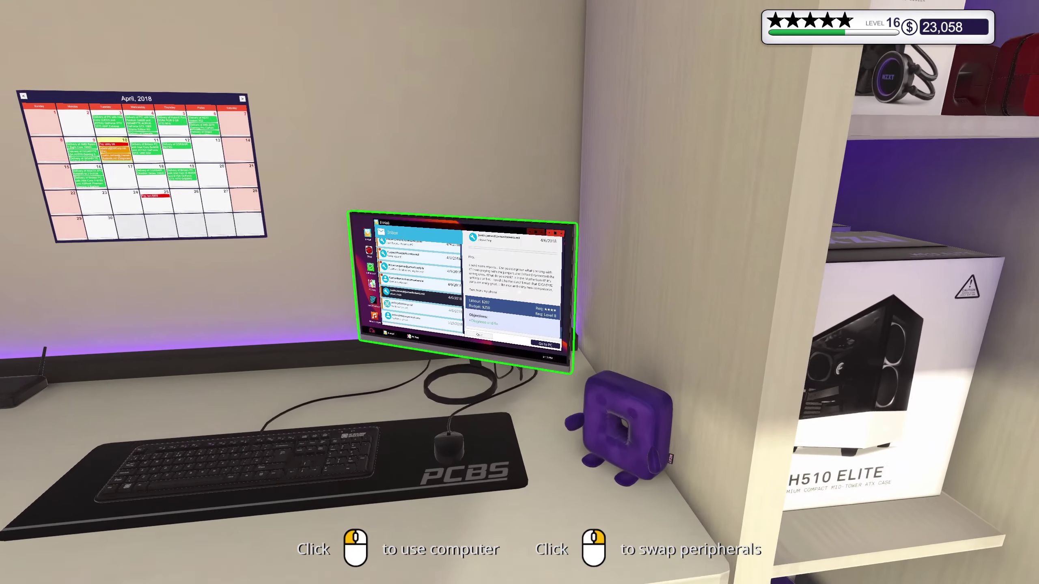
- Open PC Bay on the desk computer and view your own auction listings
{"action": "left_click", "coordinate": [510, 295]}
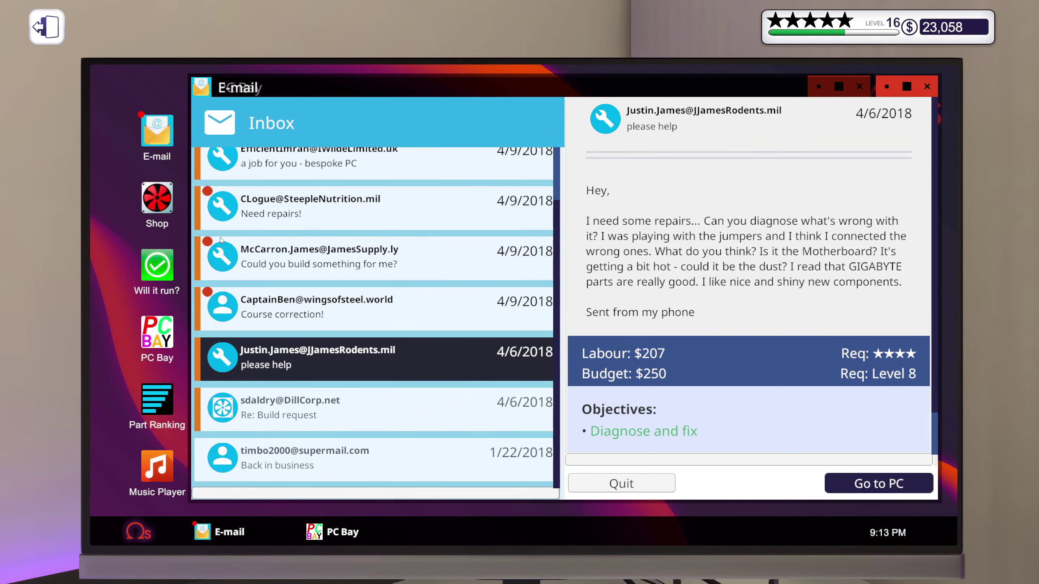
{"action": "left_click", "coordinate": [157, 333]}
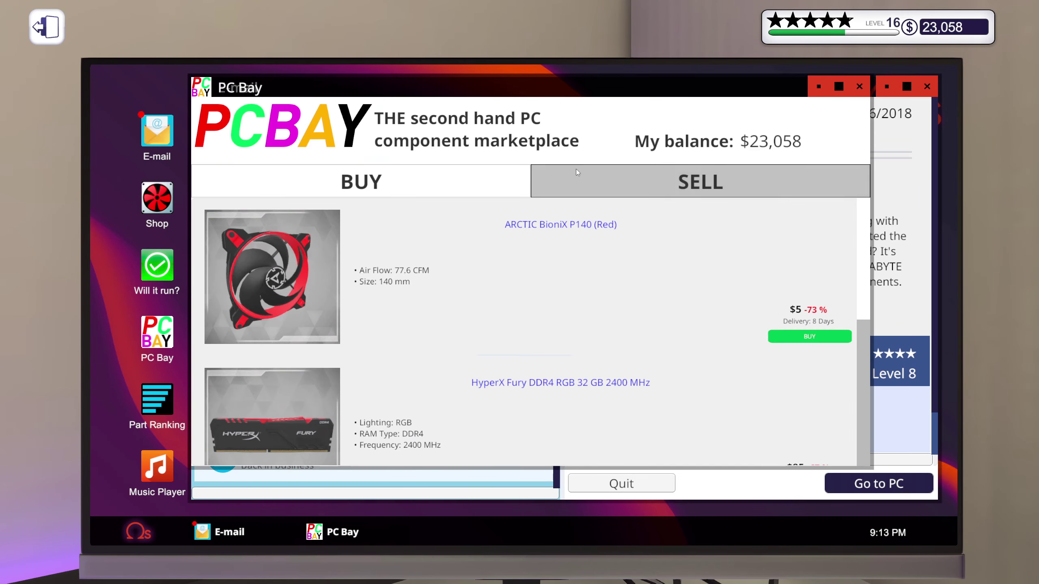
{"action": "left_click", "coordinate": [644, 174]}
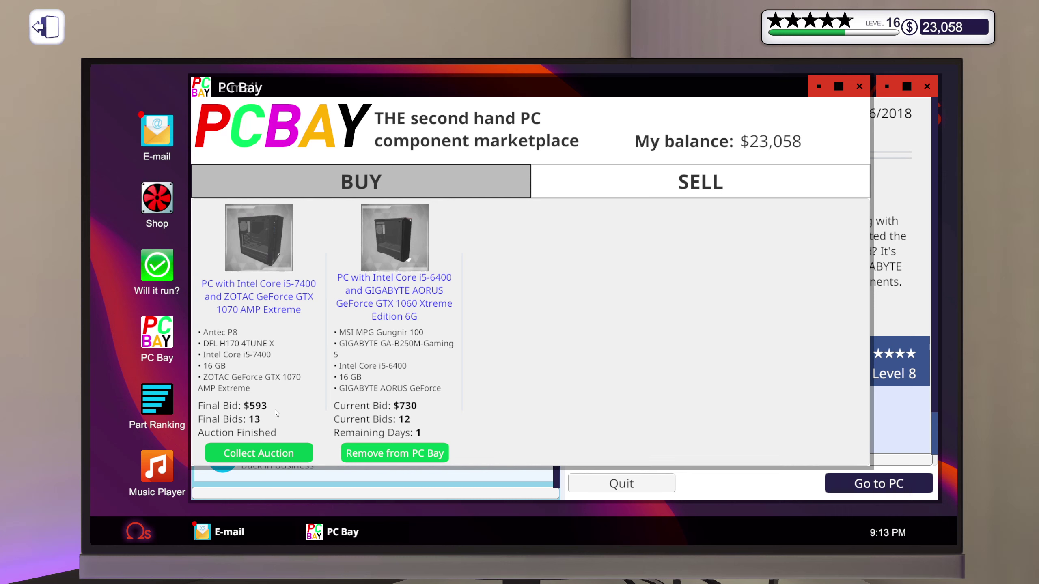
{"action": "key", "text": "Escape"}
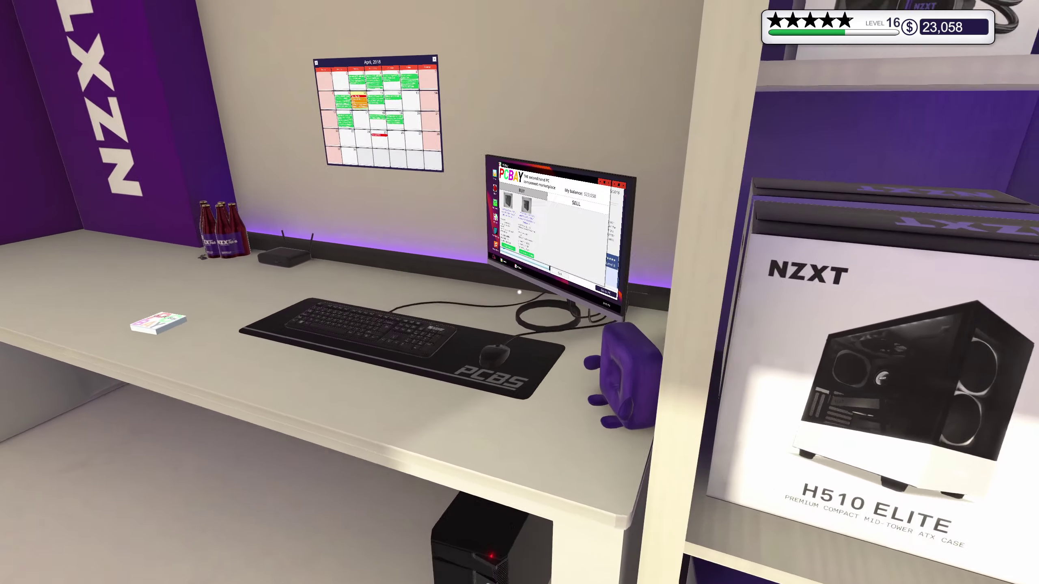
- Collect the finished auction payment, raising funds to $23,651, and leave the computer
{"action": "left_click", "coordinate": [520, 292]}
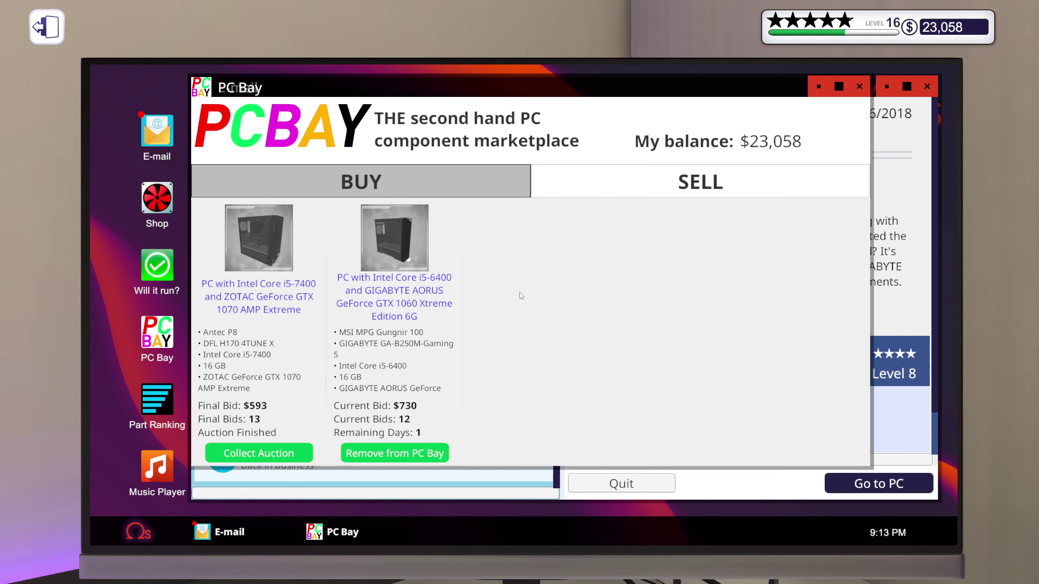
{"action": "left_click", "coordinate": [265, 452]}
{"action": "key", "text": "Escape"}
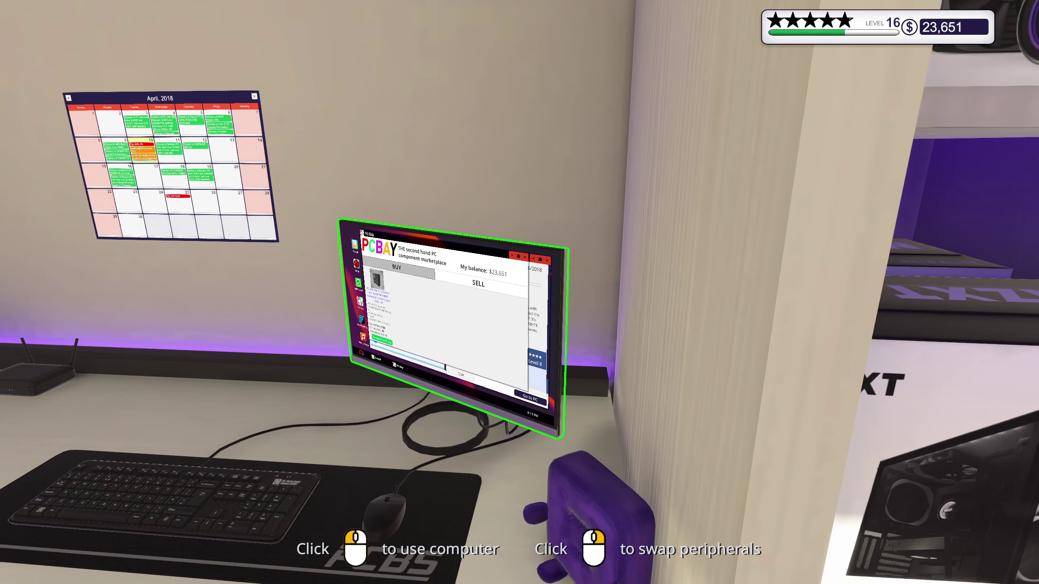
{"action": "left_click", "coordinate": [520, 292]}
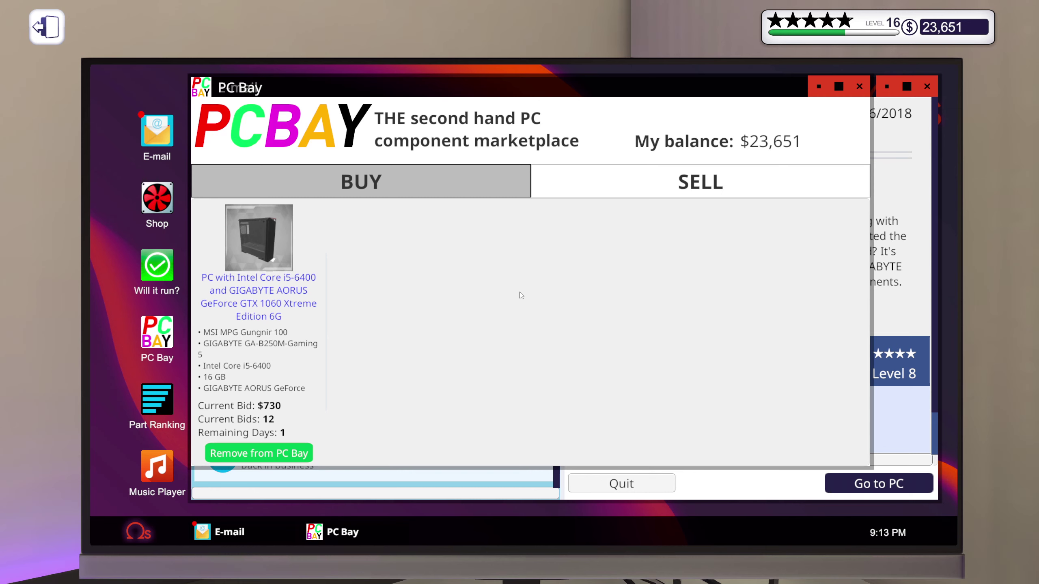
{"action": "key", "text": "Escape"}
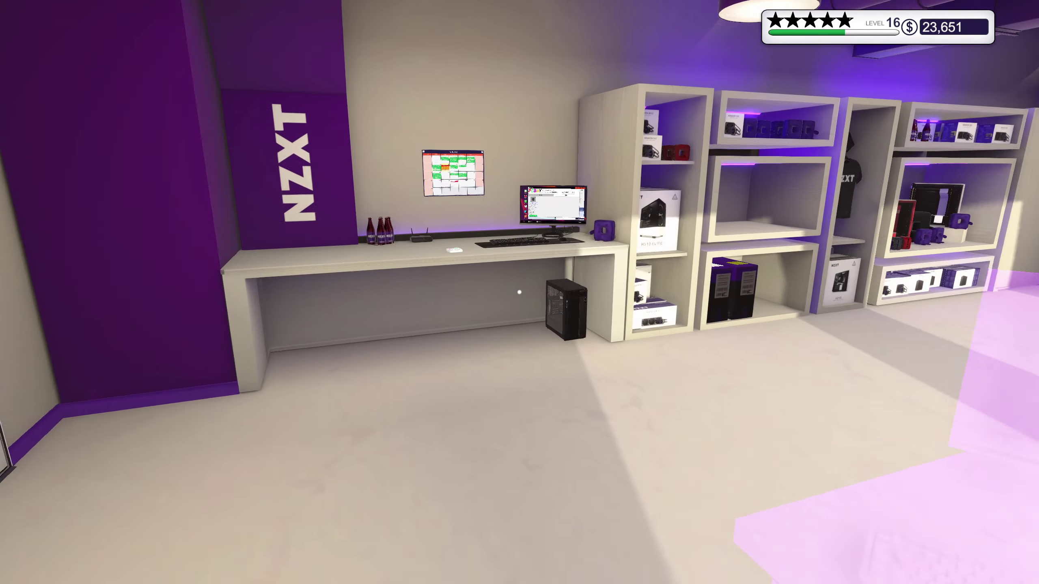
- Check the 7,045 Time Spy score on the bench monitor, then pick up the NZXT case
{"action": "key", "text": "w"}
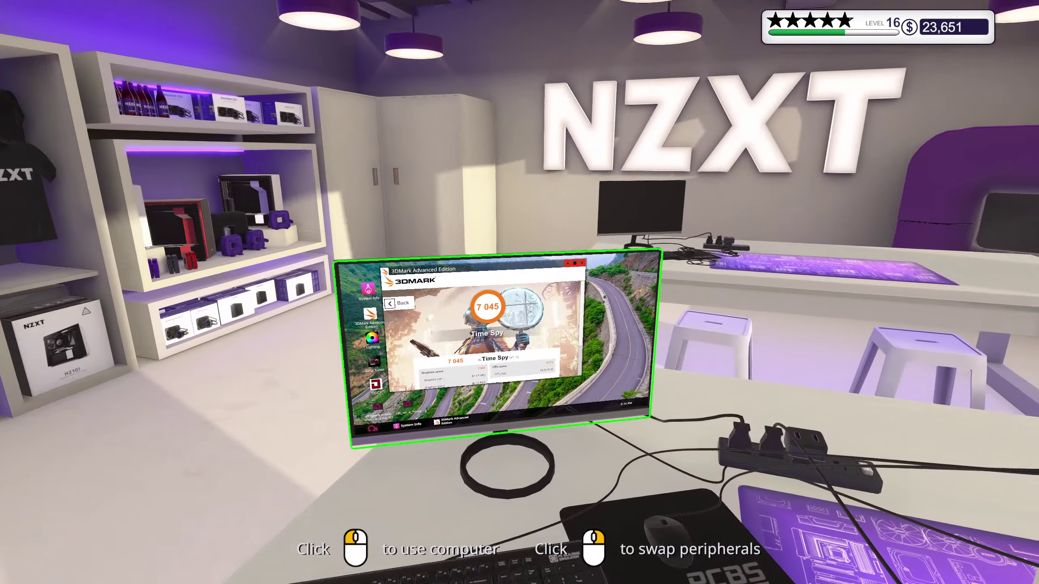
{"action": "left_click", "coordinate": [520, 292]}
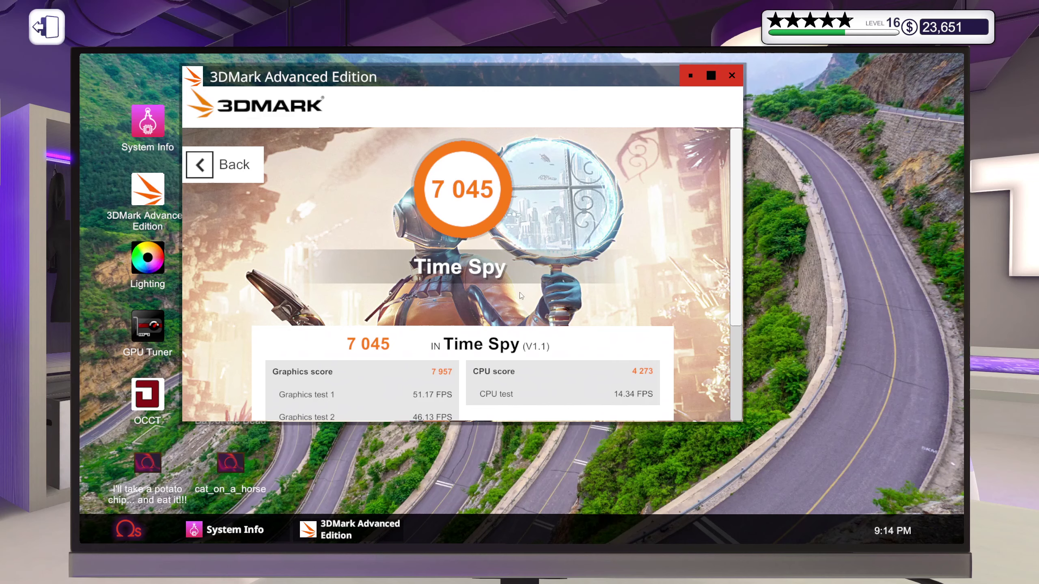
{"action": "key", "text": "Escape"}
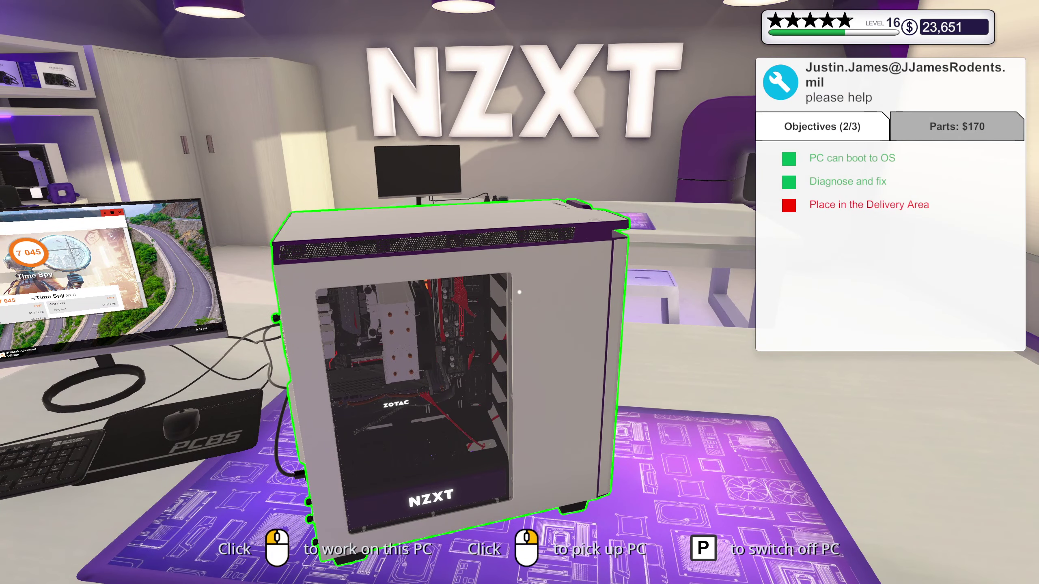
{"action": "right_click", "coordinate": [519, 293]}
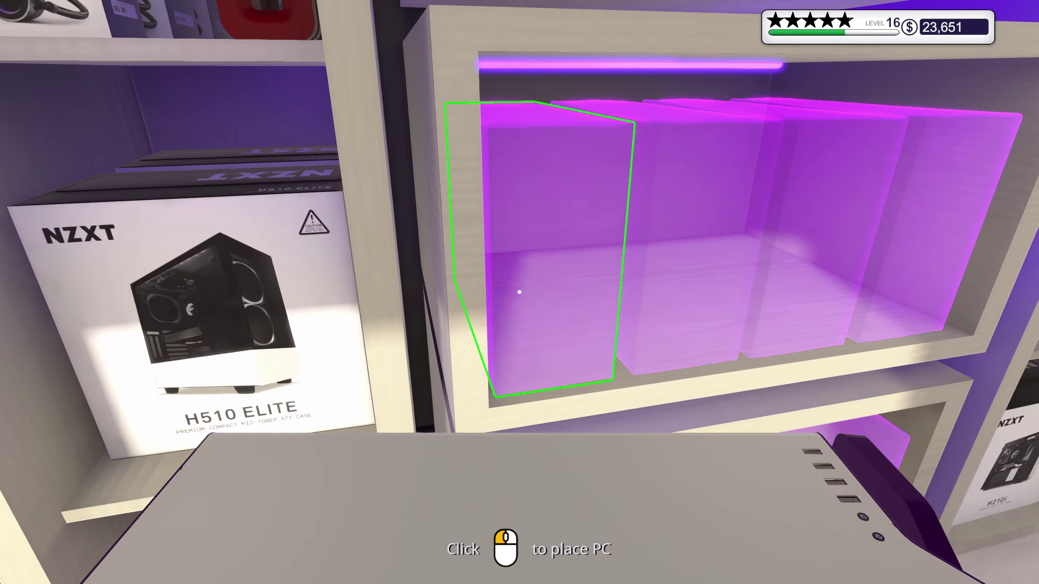
- Shelve the NZXT case, then collect the Justin.James repair payment from the desk computer's inbox
{"action": "left_click", "coordinate": [520, 293]}
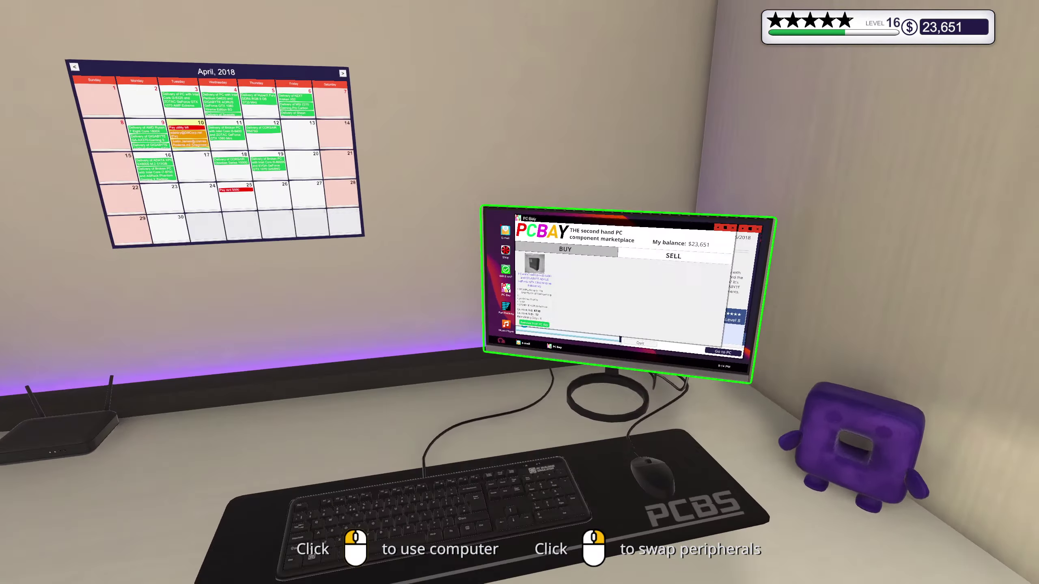
{"action": "left_click", "coordinate": [519, 292]}
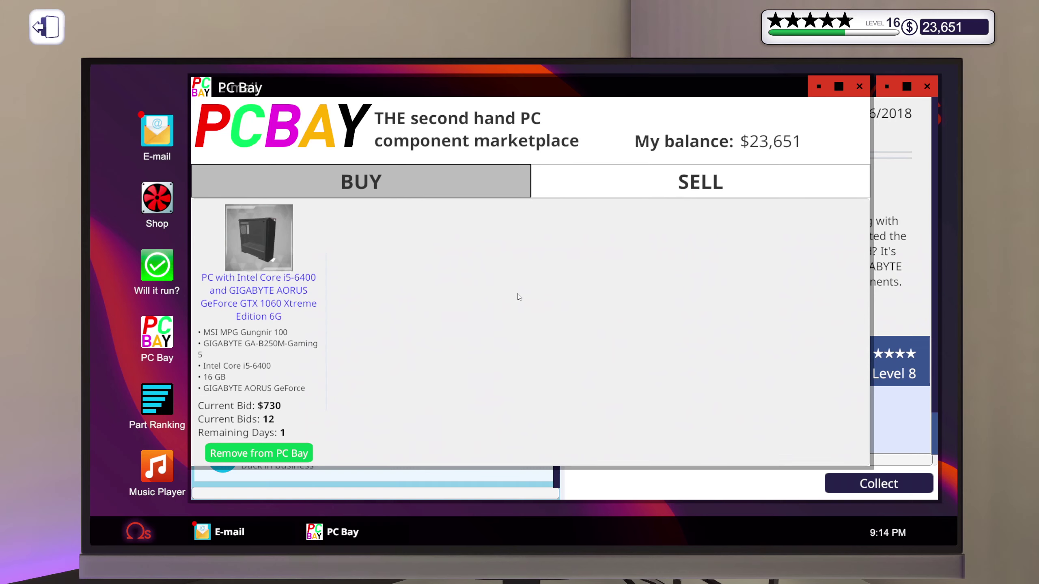
{"action": "left_click", "coordinate": [885, 281]}
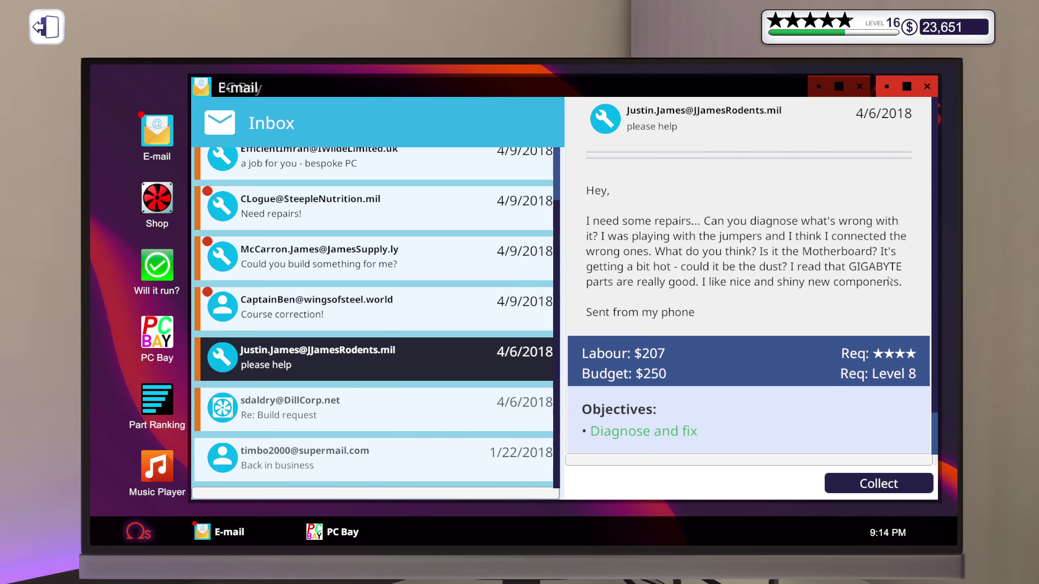
{"action": "left_click", "coordinate": [872, 486]}
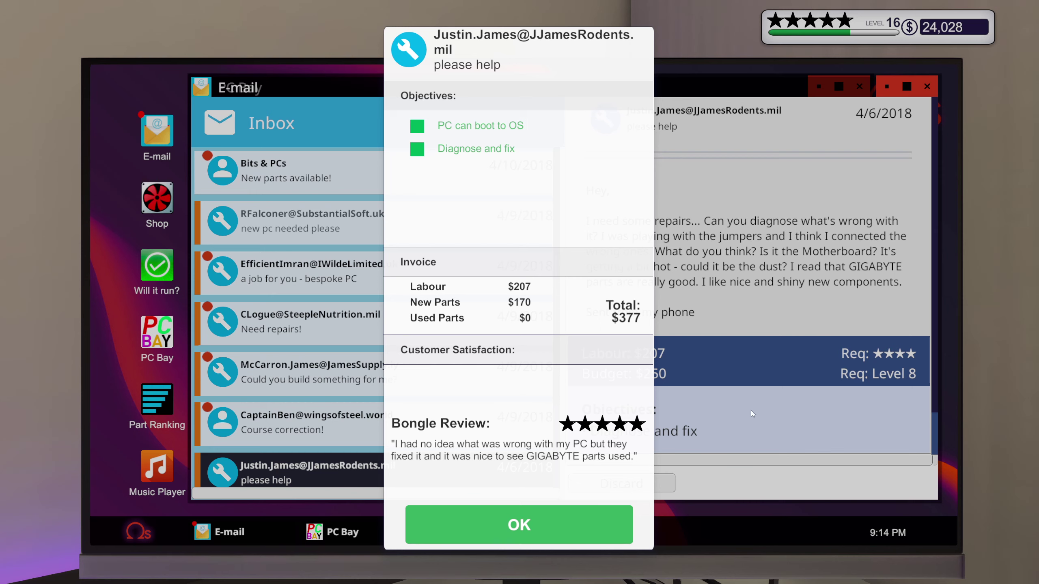
- Dismiss the $377 invoice, discard the repair email and read the Bits & PCs announcement
{"action": "left_click", "coordinate": [585, 512]}
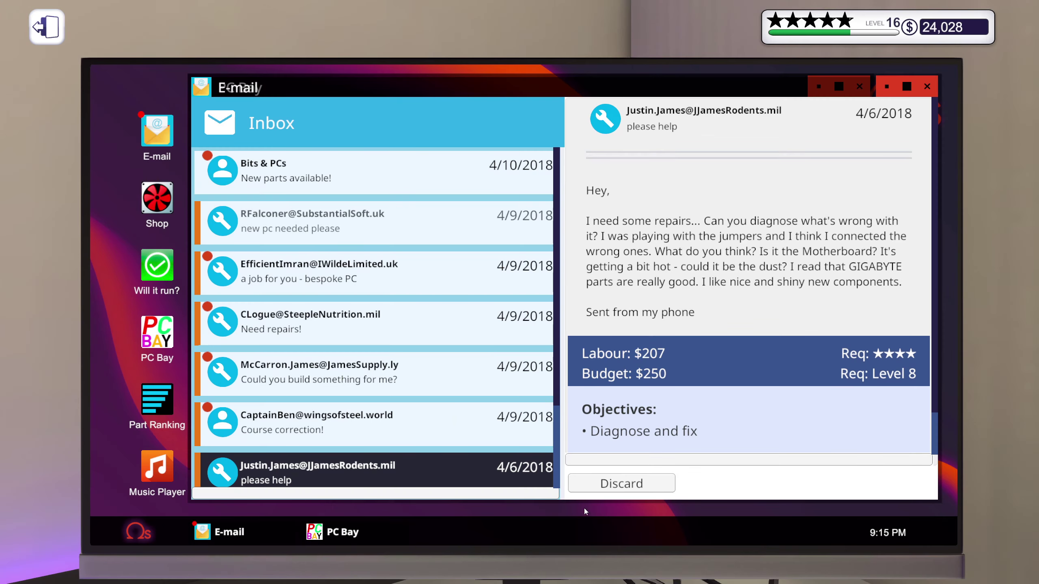
{"action": "left_click", "coordinate": [643, 485]}
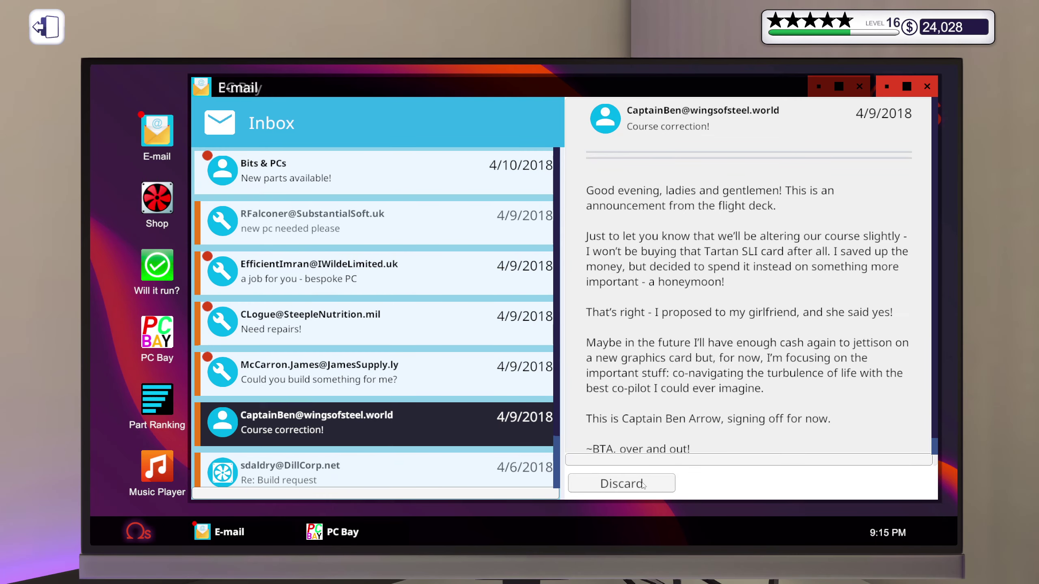
{"action": "left_click", "coordinate": [267, 178]}
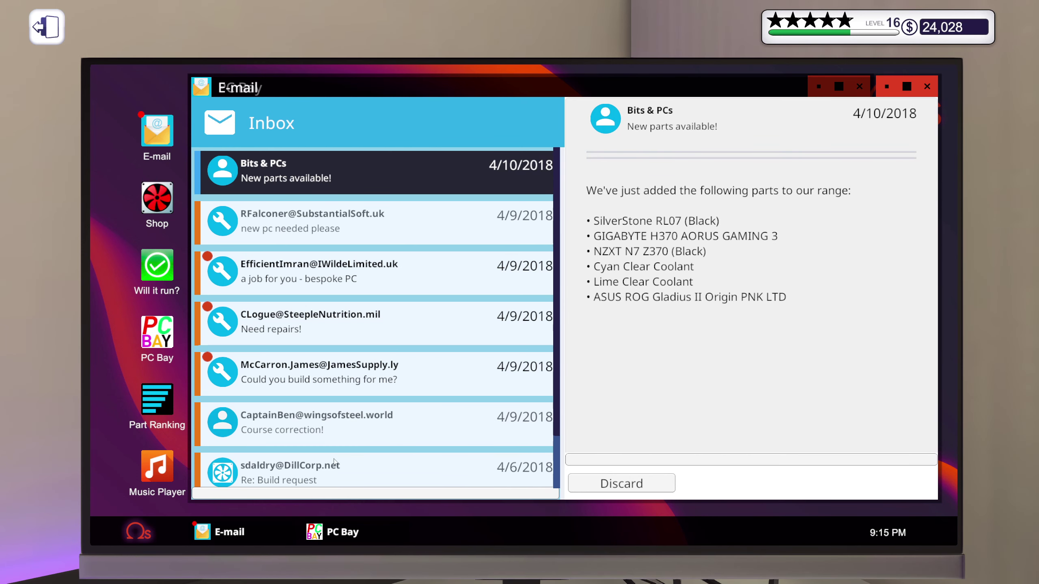
- Search the parts shop for 'rl07' to find the SilverStone RL07 case
{"action": "left_click", "coordinate": [165, 196]}
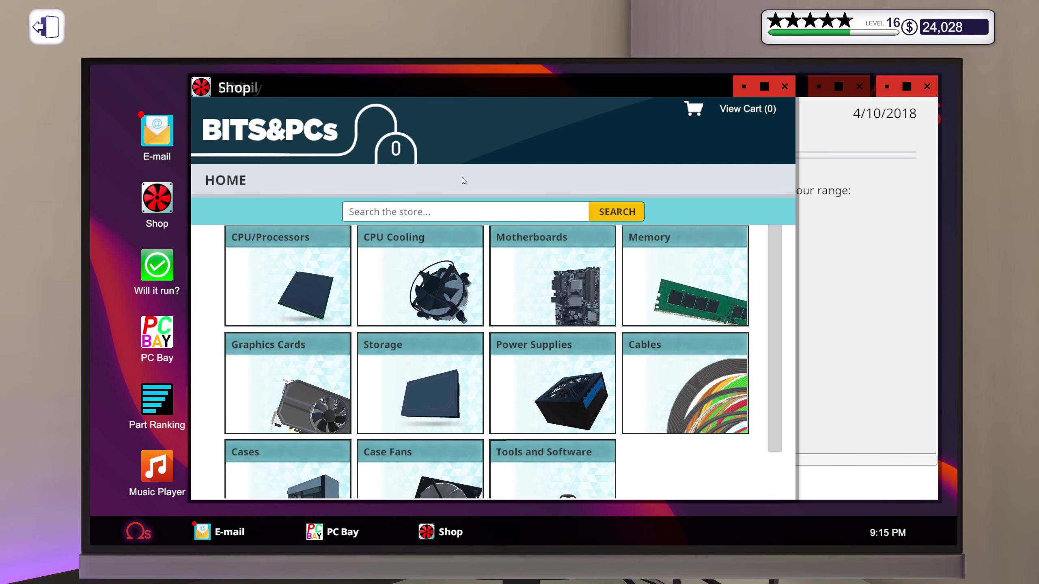
{"action": "left_click", "coordinate": [459, 211]}
{"action": "type", "text": "rl07"}
{"action": "key", "text": "Return"}
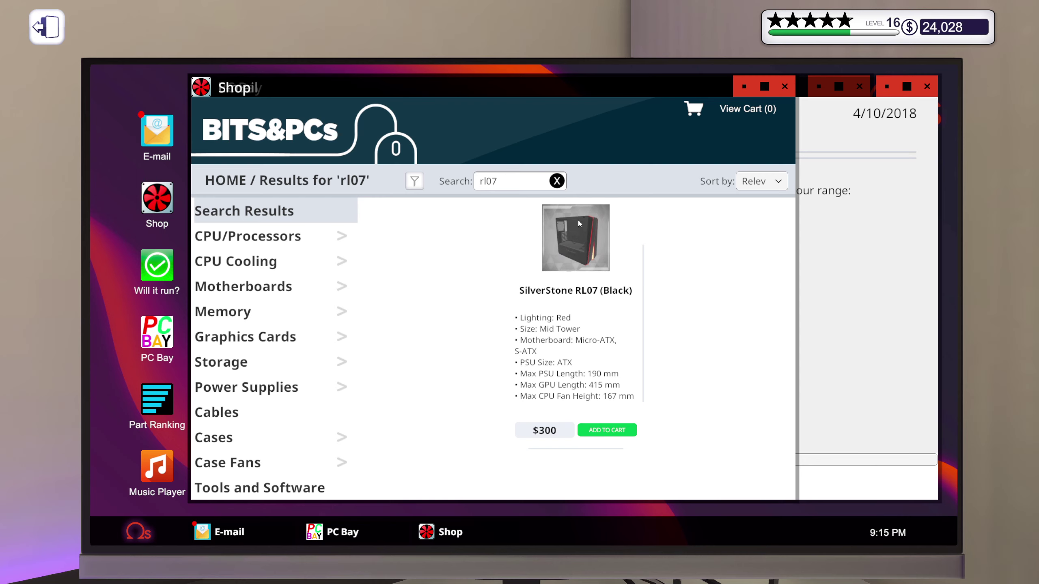
- Return the shop to its home category grid and rearrange the shop and email windows
{"action": "left_click", "coordinate": [557, 181]}
{"action": "left_click_drag", "start_coordinate": [592, 97], "coordinate": [510, 84]}
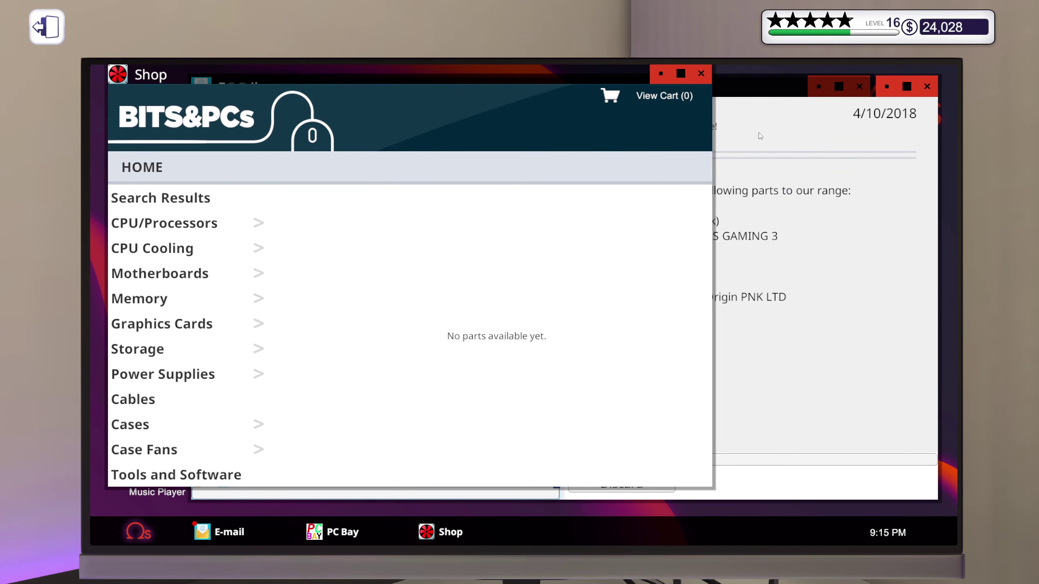
{"action": "left_click", "coordinate": [807, 136]}
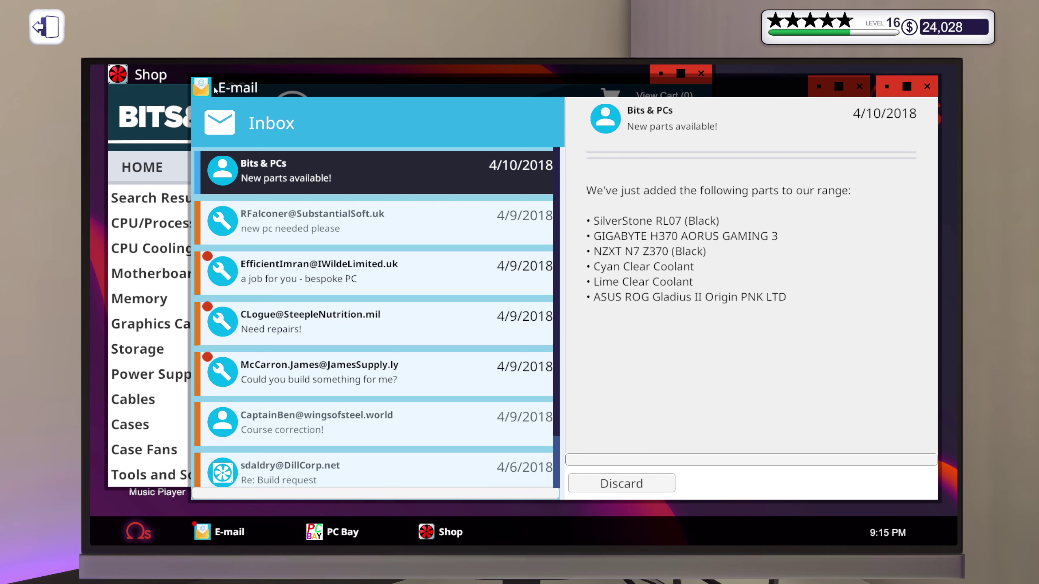
{"action": "left_click", "coordinate": [169, 74]}
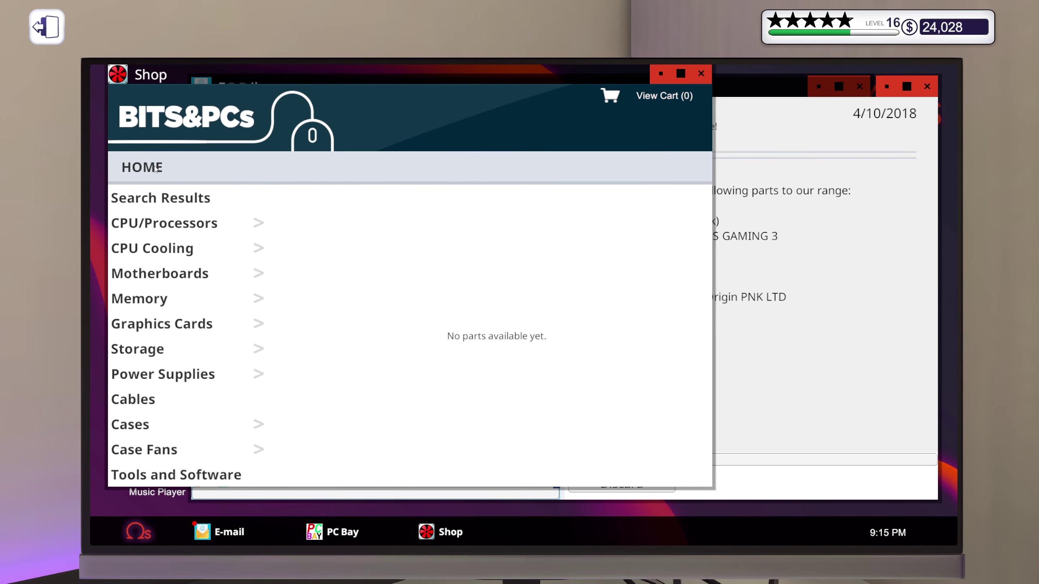
{"action": "left_click", "coordinate": [161, 170]}
{"action": "left_click", "coordinate": [755, 124]}
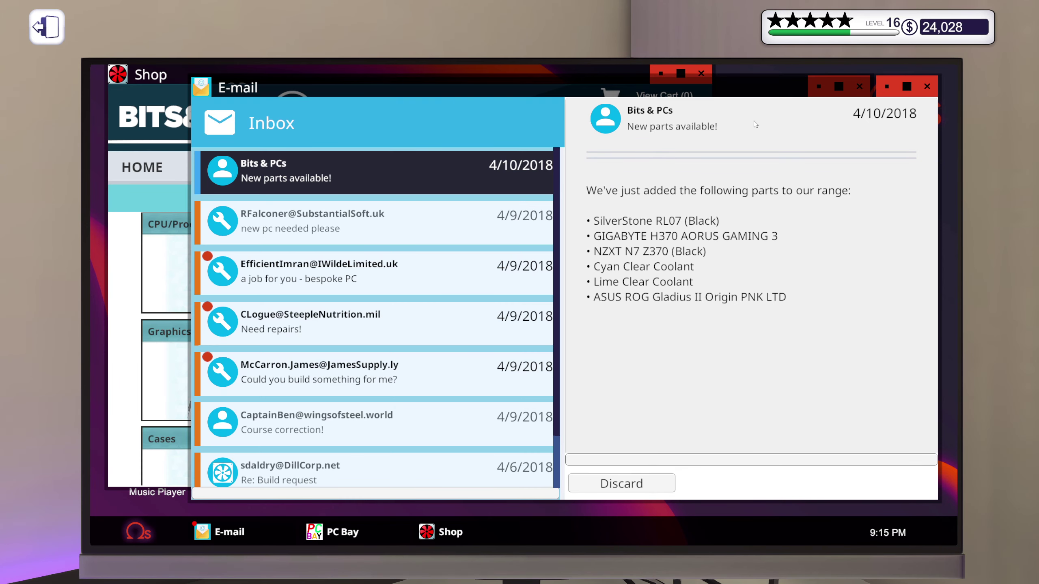
{"action": "left_click_drag", "start_coordinate": [696, 95], "coordinate": [754, 91]}
{"action": "left_click_drag", "start_coordinate": [217, 87], "coordinate": [138, 67]}
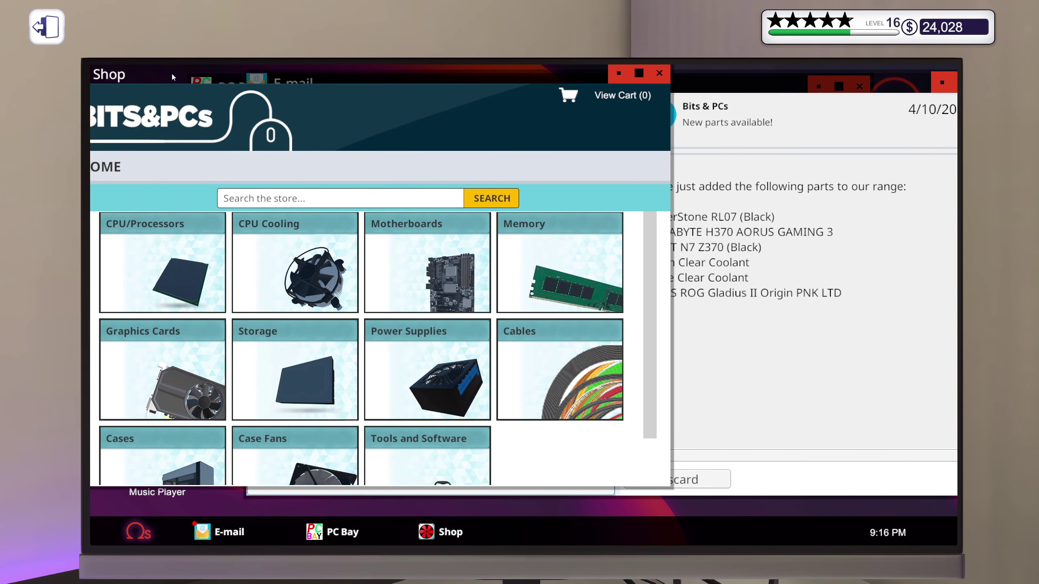
- Search the shop for 'glsdius', then minimize the shop to reveal the inbox
{"action": "left_click", "coordinate": [246, 204]}
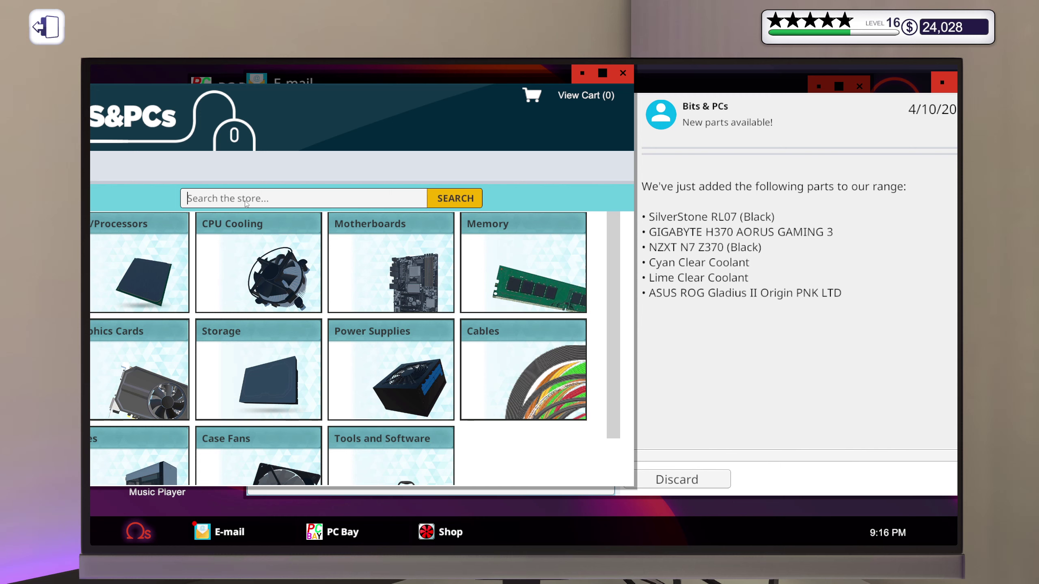
{"action": "type", "text": "glsdius"}
{"action": "key", "text": "Return"}
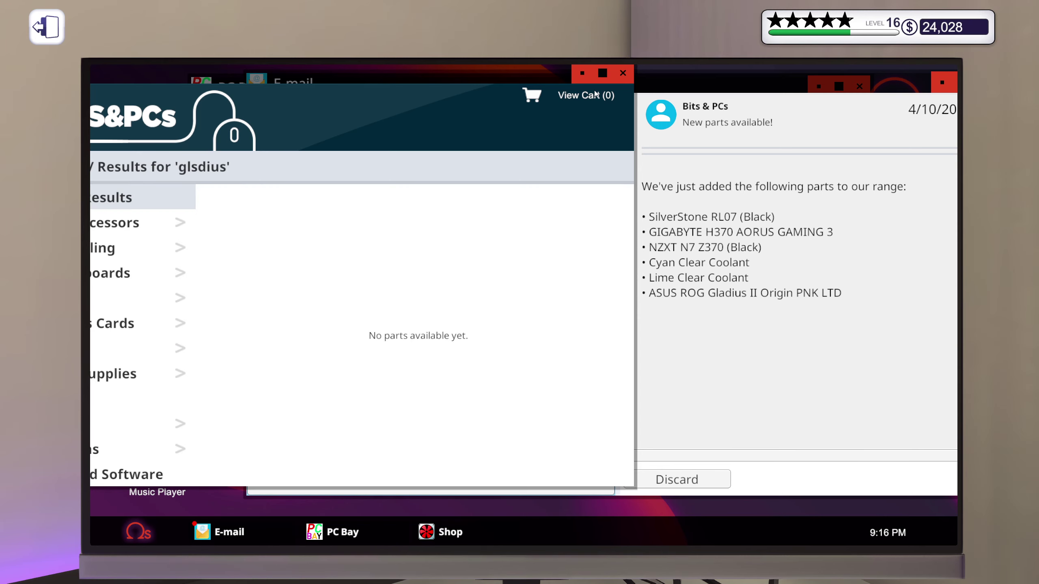
{"action": "left_click", "coordinate": [582, 73]}
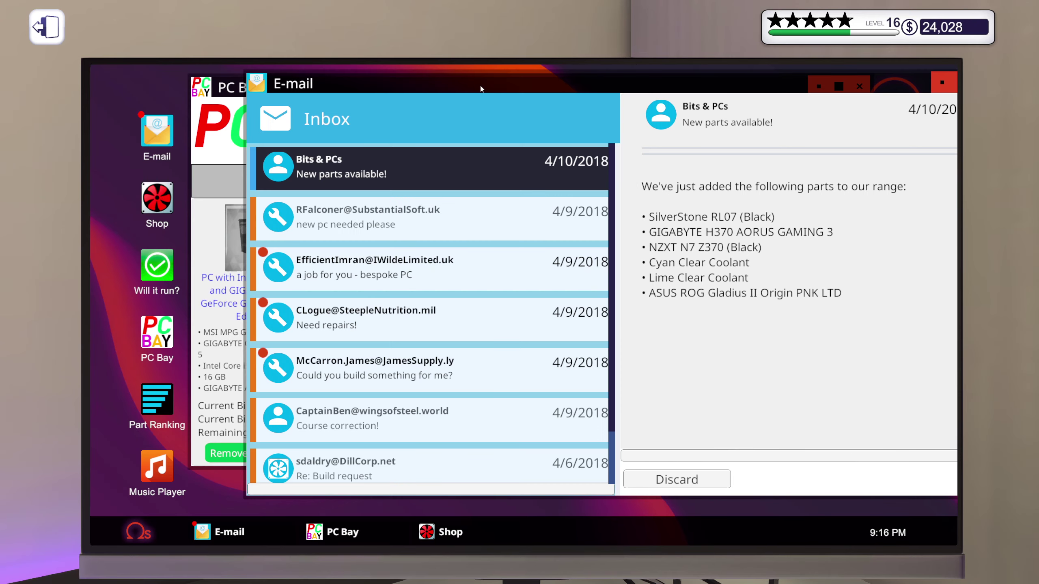
- Hide PC Bay, open and close Add/Remove Programs, then reopen the shop and shift it right
{"action": "left_click", "coordinate": [242, 87]}
{"action": "left_click", "coordinate": [818, 88]}
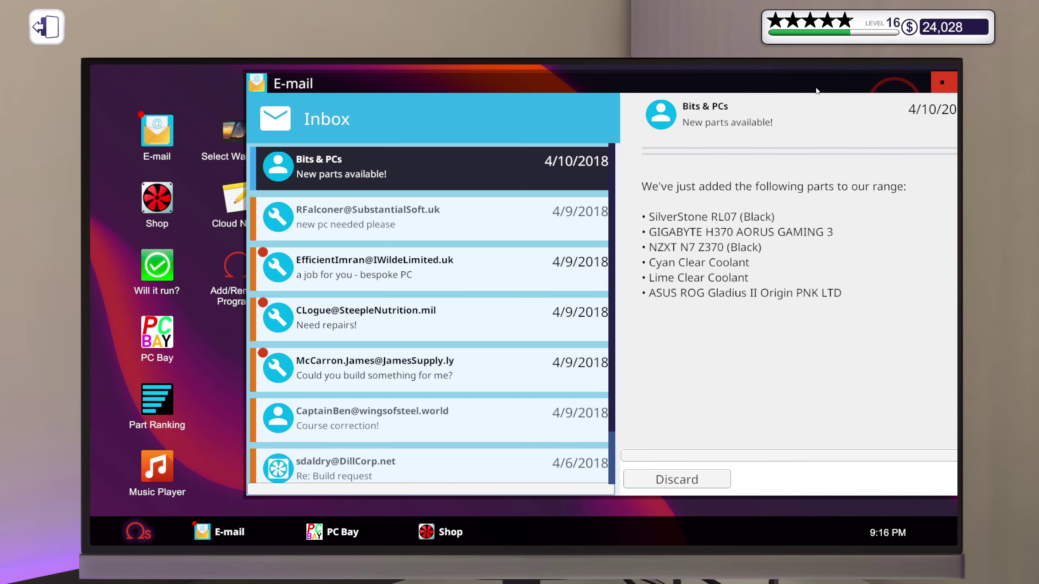
{"action": "double_click", "coordinate": [229, 277]}
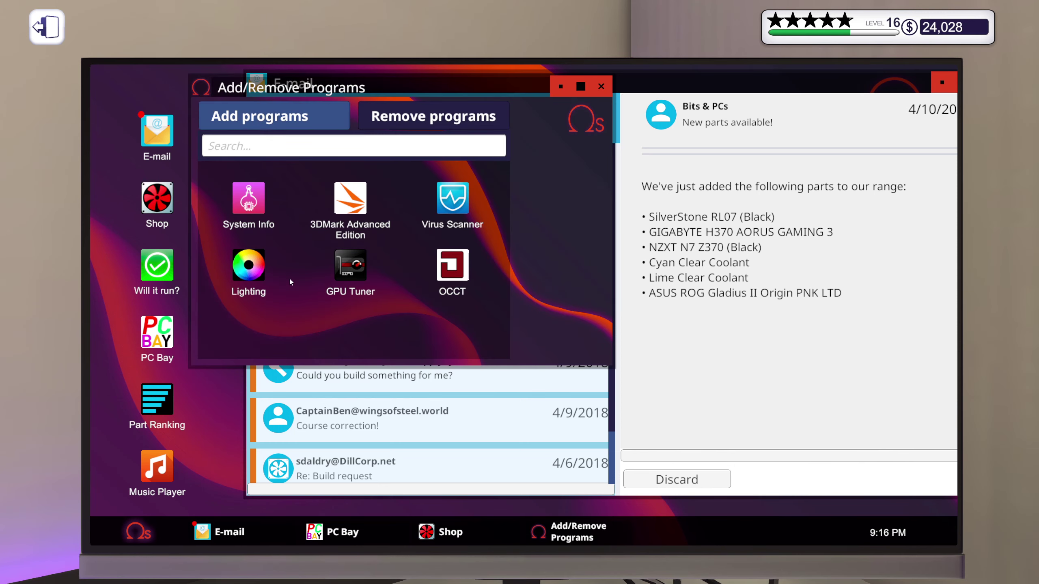
{"action": "left_click", "coordinate": [600, 87]}
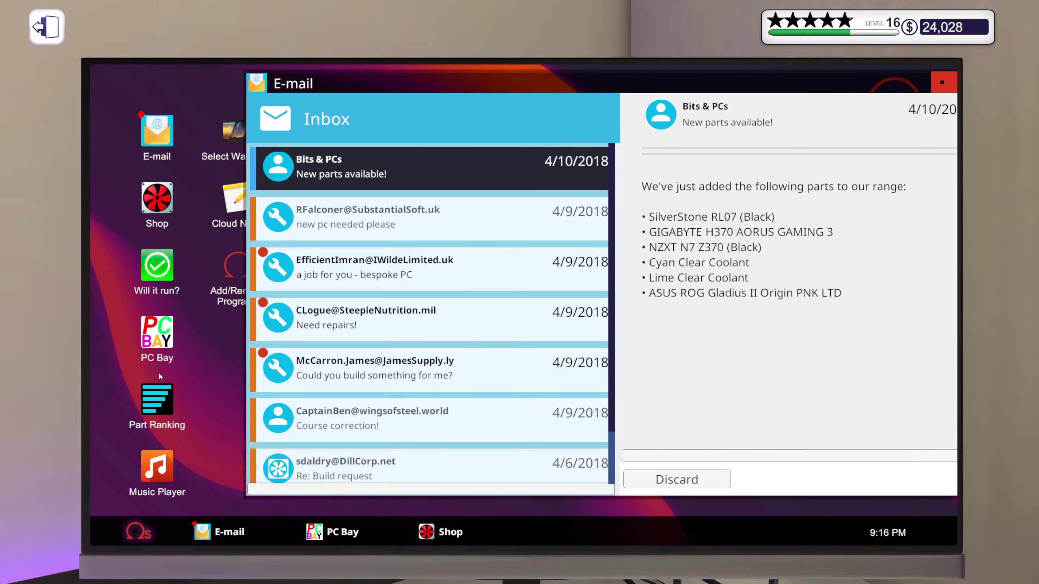
{"action": "double_click", "coordinate": [169, 207]}
{"action": "left_click_drag", "start_coordinate": [371, 69], "coordinate": [436, 78]}
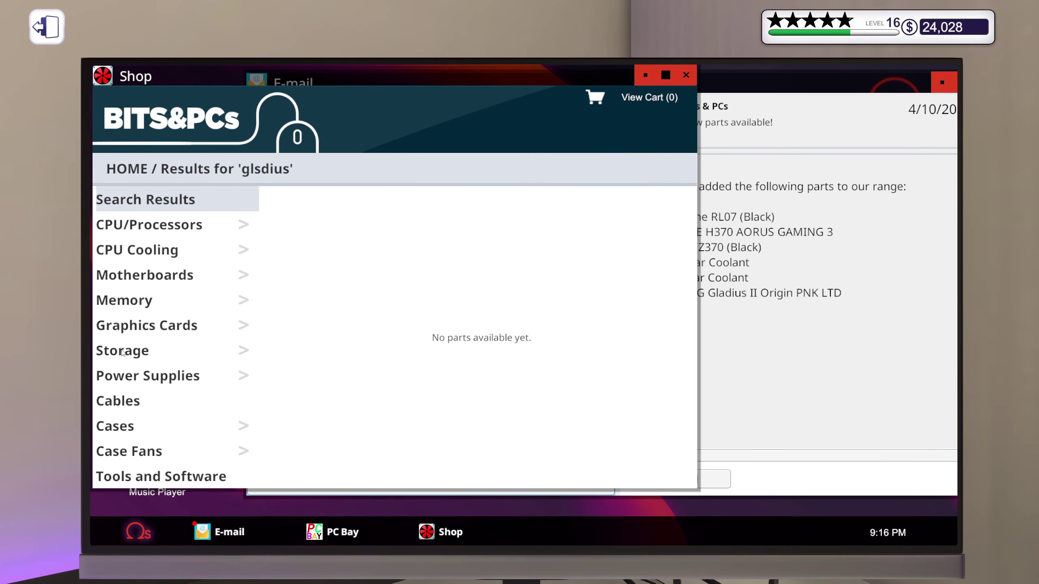
- Clear the Gladius search, browse Tools and Software to the $500 Peripheral Shop, then leave the monitor
{"action": "left_click", "coordinate": [146, 481]}
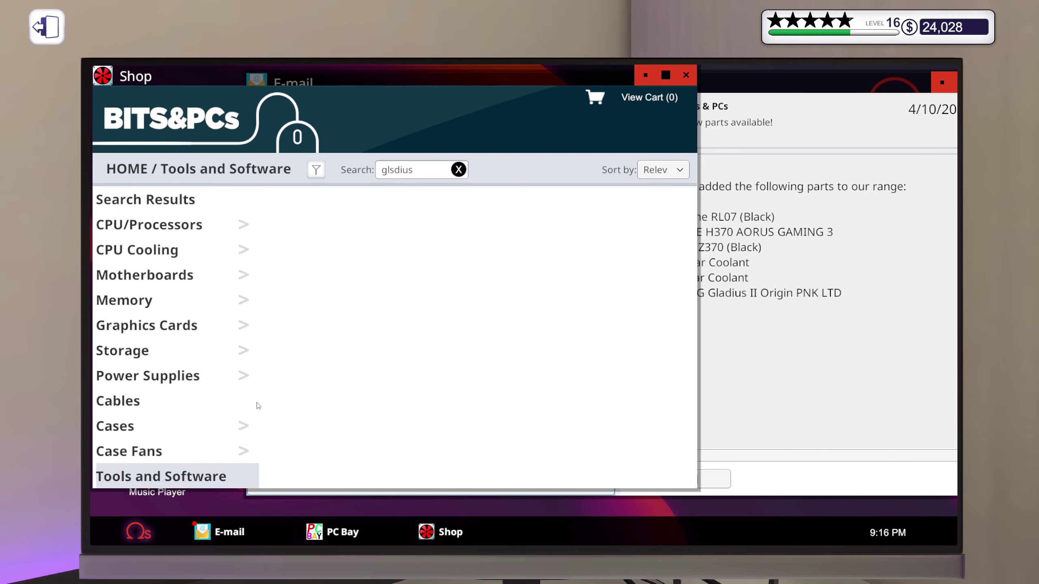
{"action": "left_click", "coordinate": [465, 169]}
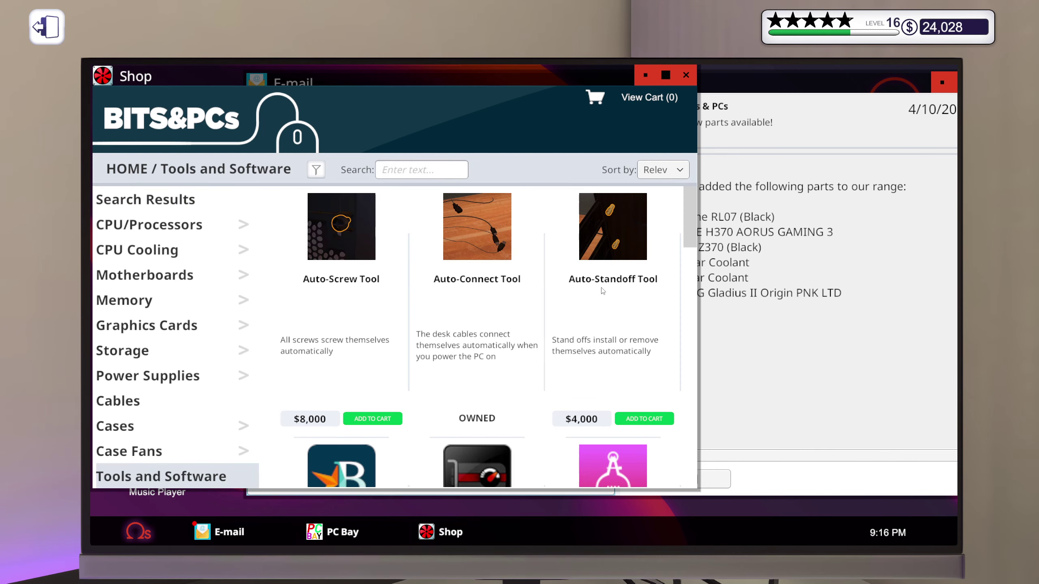
{"action": "scroll", "coordinate": [606, 290], "scroll_direction": "down", "scroll_amount": 2}
{"action": "scroll", "coordinate": [580, 305], "scroll_direction": "down", "scroll_amount": 2}
{"action": "scroll", "coordinate": [578, 310], "scroll_direction": "down", "scroll_amount": 1}
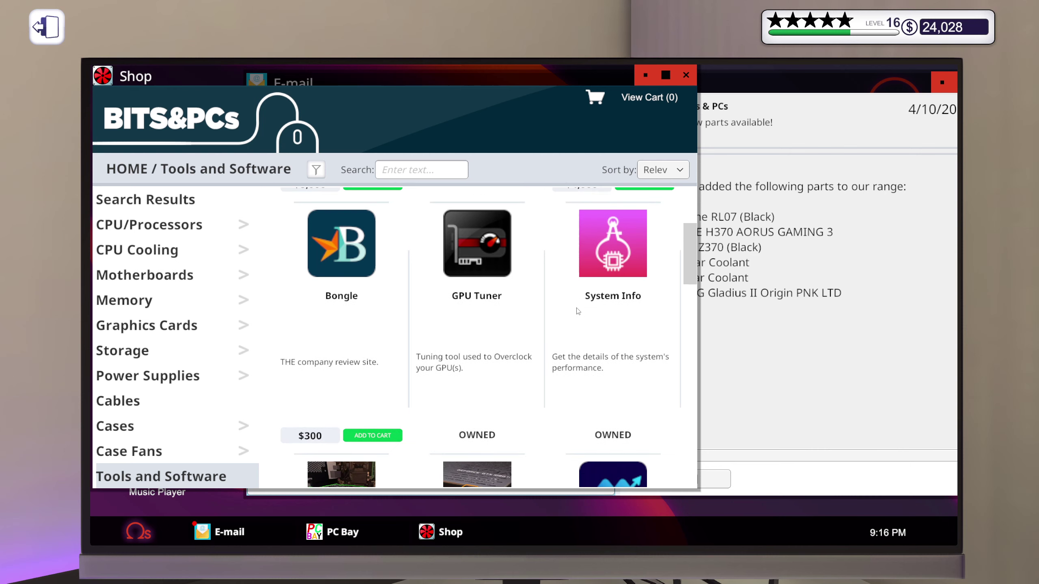
{"action": "scroll", "coordinate": [578, 310], "scroll_direction": "down", "scroll_amount": 2}
{"action": "scroll", "coordinate": [578, 310], "scroll_direction": "down", "scroll_amount": 2}
{"action": "scroll", "coordinate": [578, 311], "scroll_direction": "down", "scroll_amount": 2}
{"action": "scroll", "coordinate": [578, 311], "scroll_direction": "down", "scroll_amount": 1}
{"action": "scroll", "coordinate": [578, 312], "scroll_direction": "down", "scroll_amount": 1}
{"action": "scroll", "coordinate": [577, 313], "scroll_direction": "down", "scroll_amount": 2}
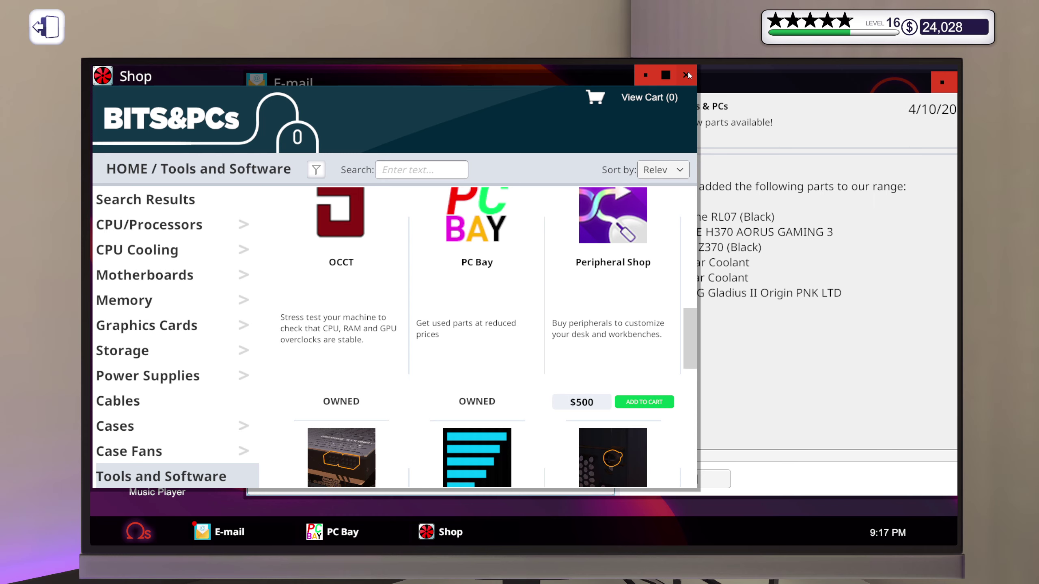
{"action": "key", "text": "Escape"}
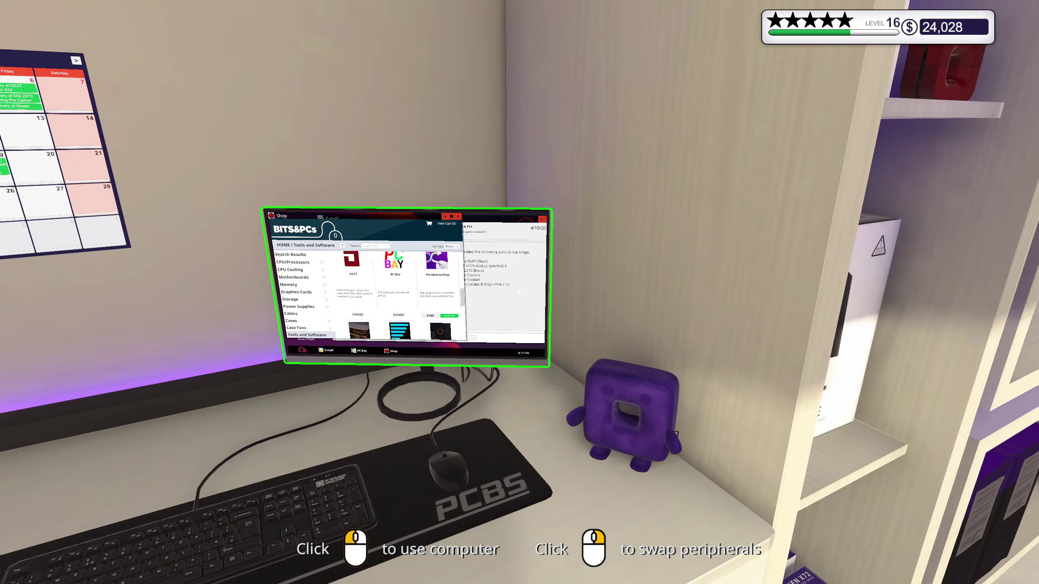
- Re-enter the monitor, then exit the computer to face the shop floor and workbenches
{"action": "left_click", "coordinate": [519, 292]}
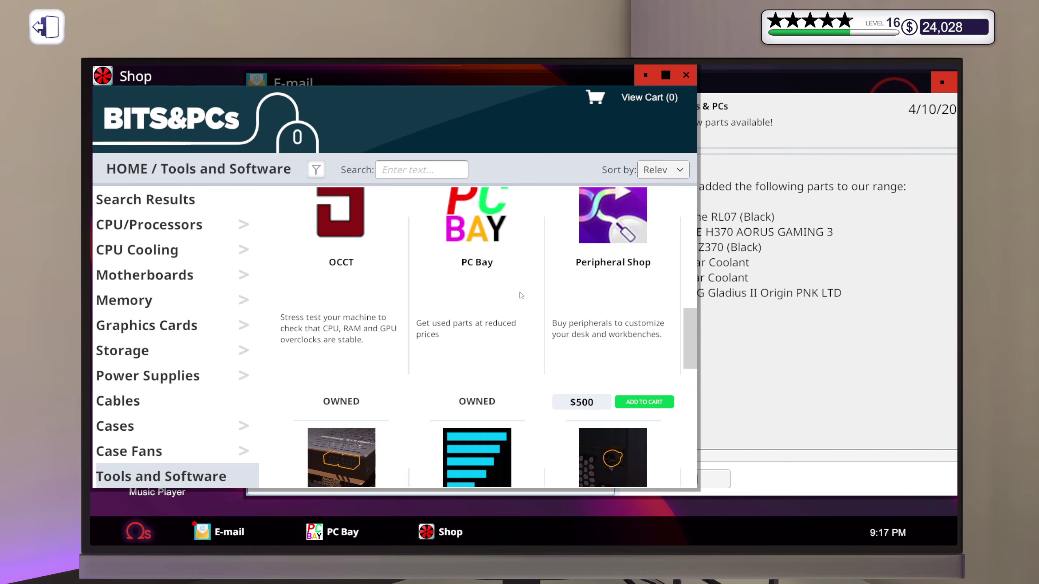
{"action": "key", "text": "Escape"}
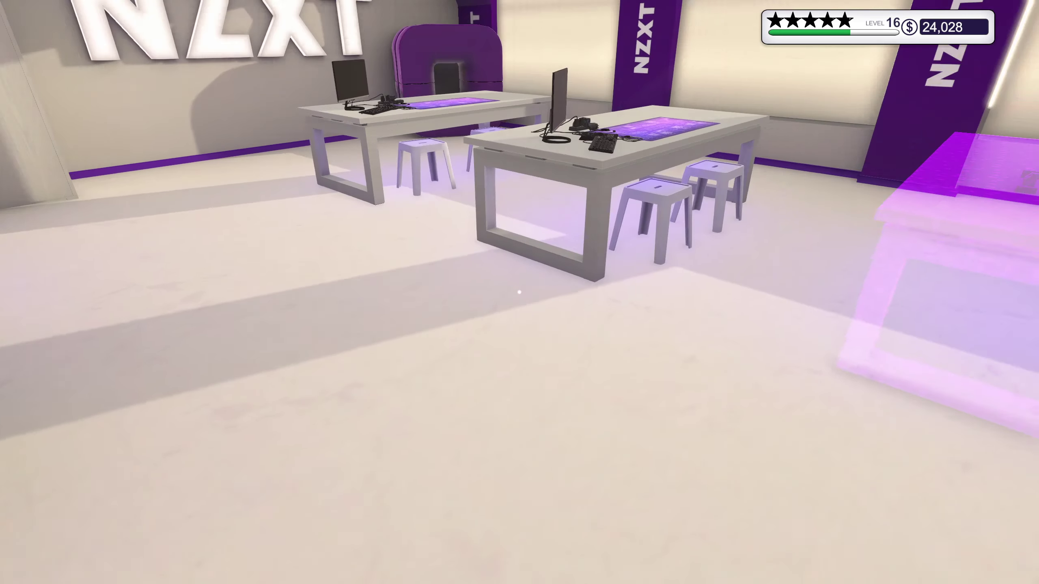